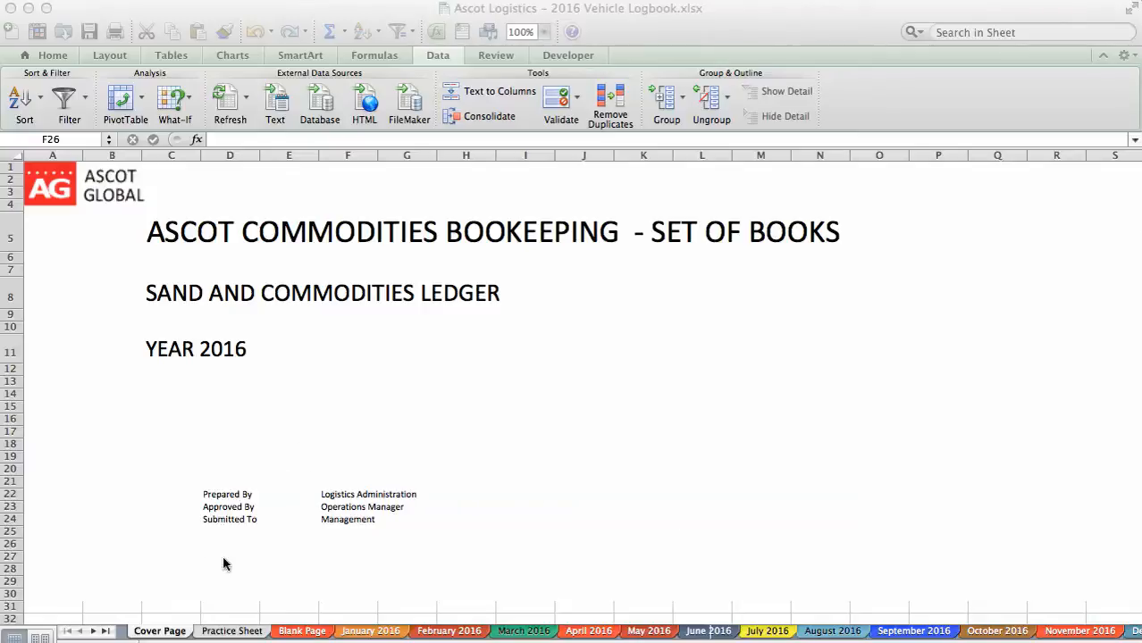
# Open the Practice Sheet and select the entry number of the first logbook record.
pyautogui.click(236, 633)
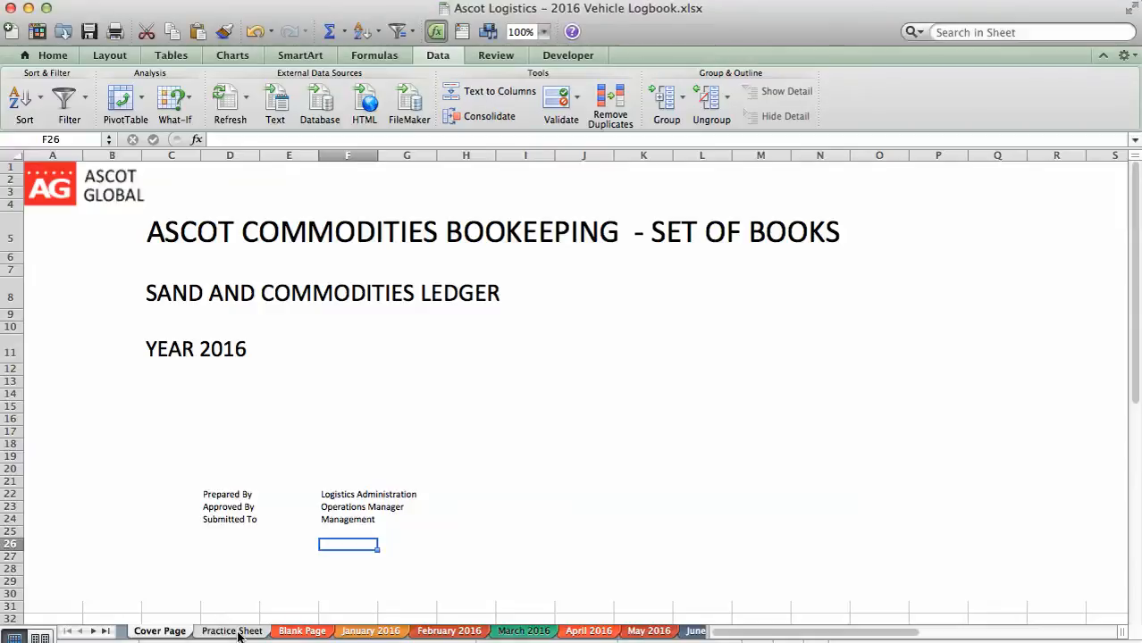
pyautogui.click(233, 632)
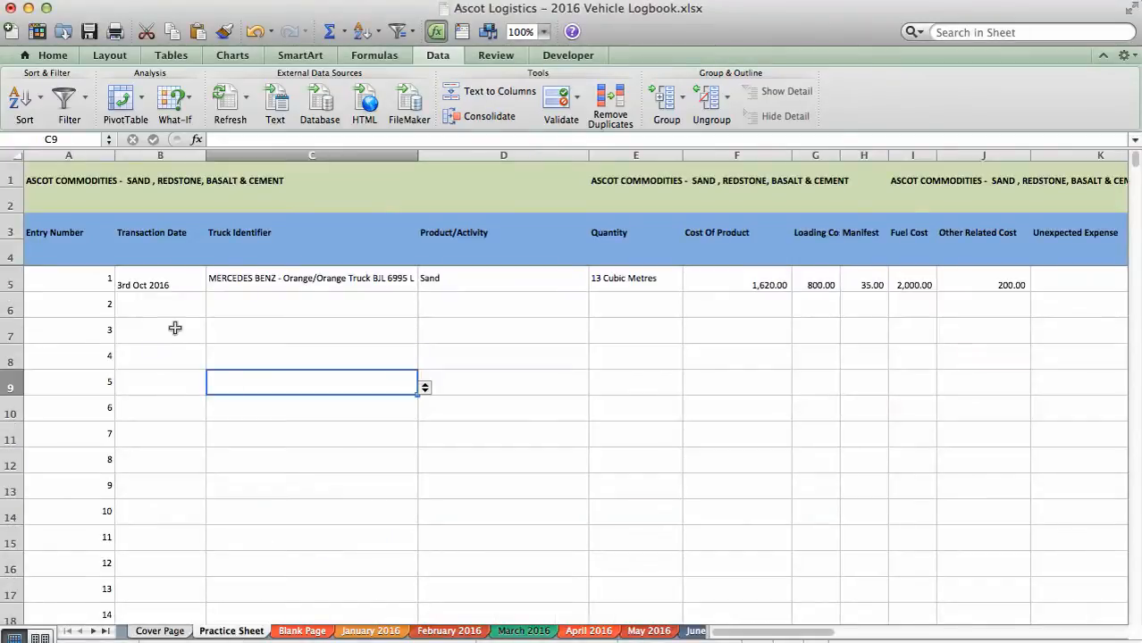
pyautogui.click(64, 286)
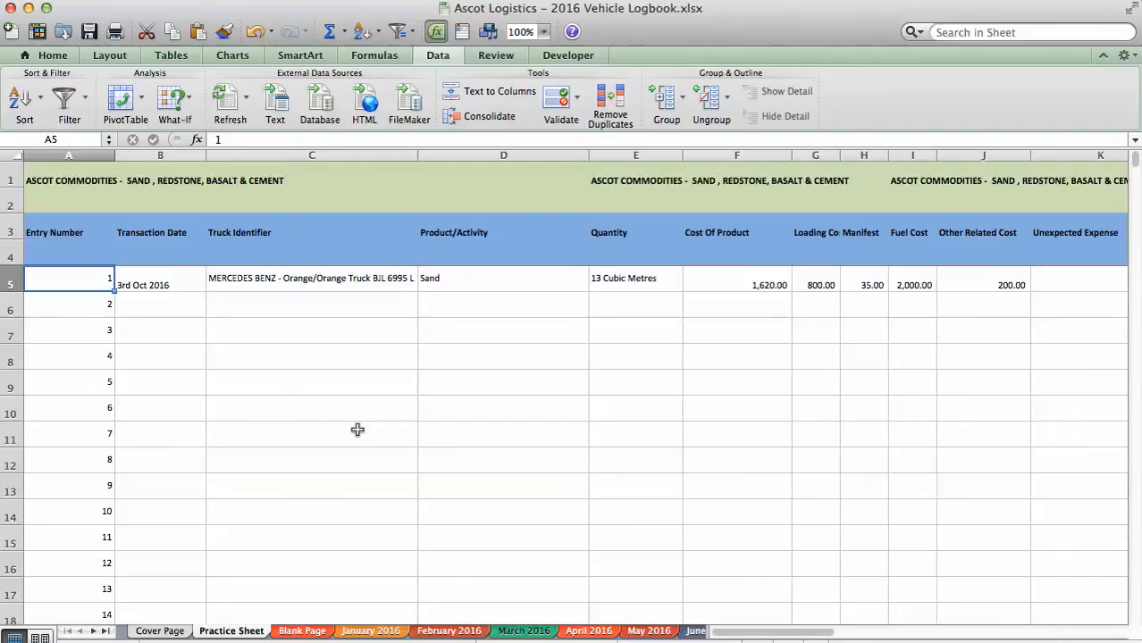
# Look over the January 2016 records, then return to the Practice Sheet and check the first entry's number and transaction date.
pyautogui.click(383, 633)
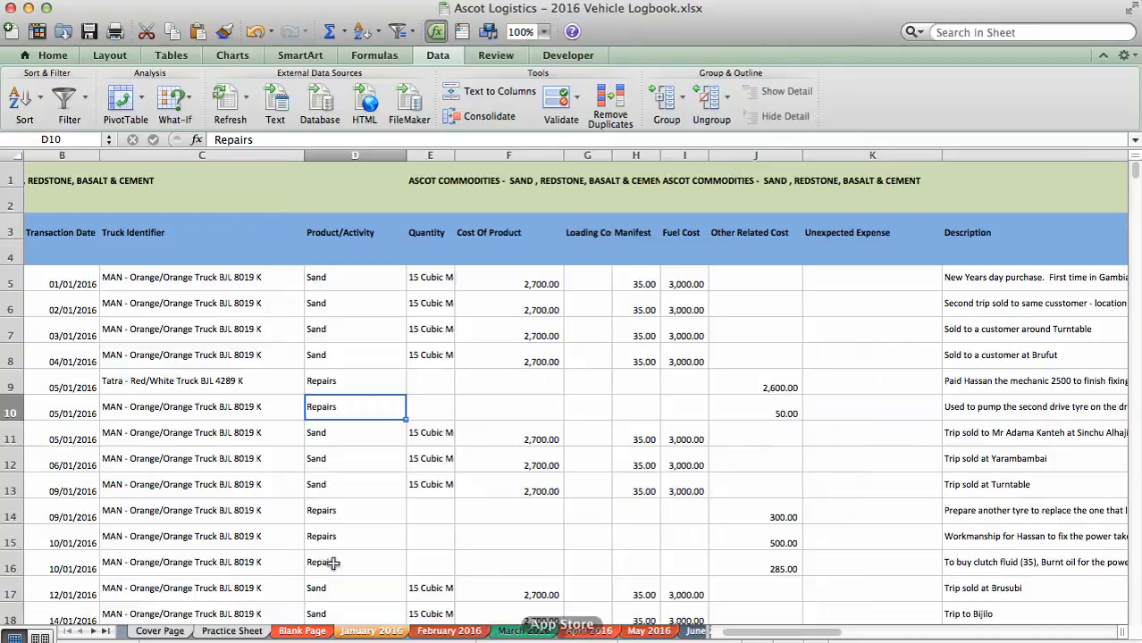
pyautogui.click(228, 632)
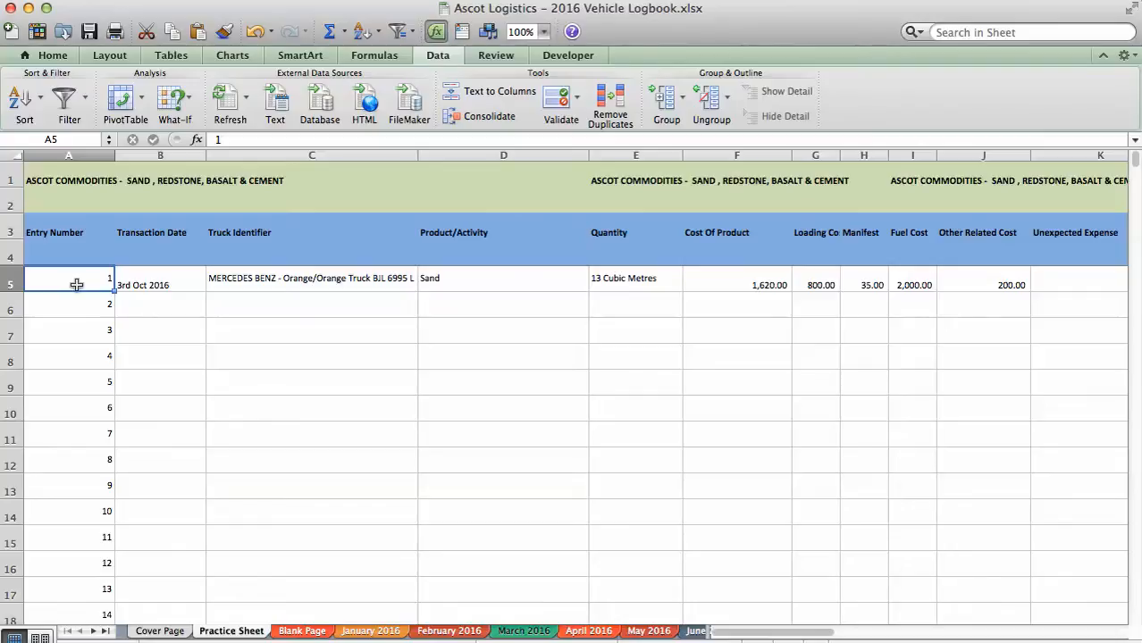
pyautogui.click(155, 284)
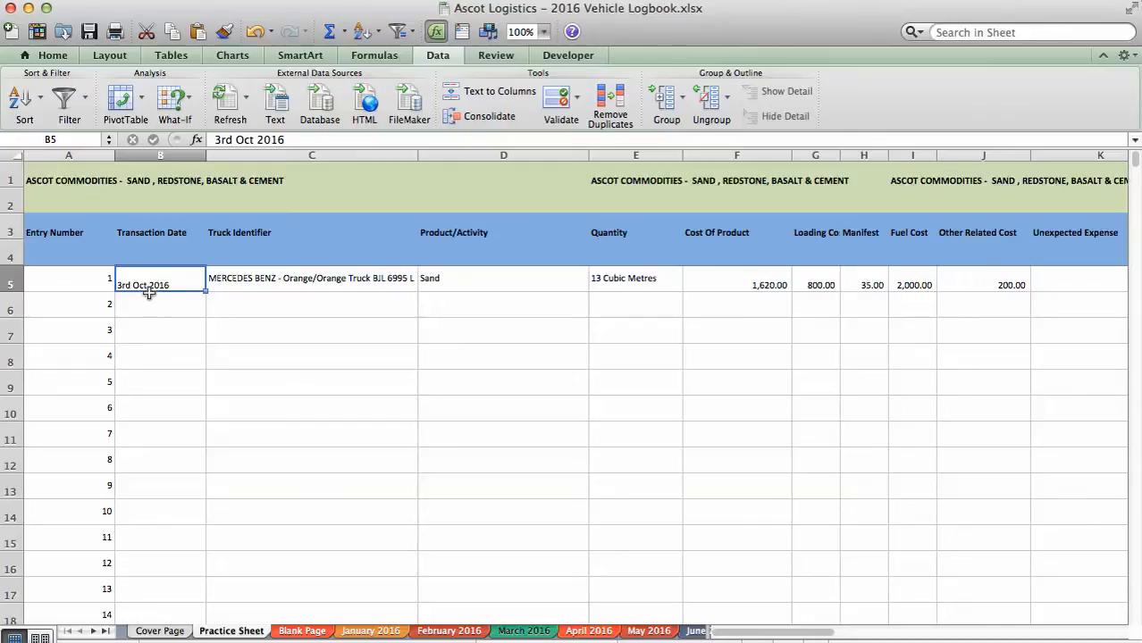
# Enter 04th Oct 16 as the transaction date of entry 2, with Oct capitalised.
pyautogui.click(149, 302)
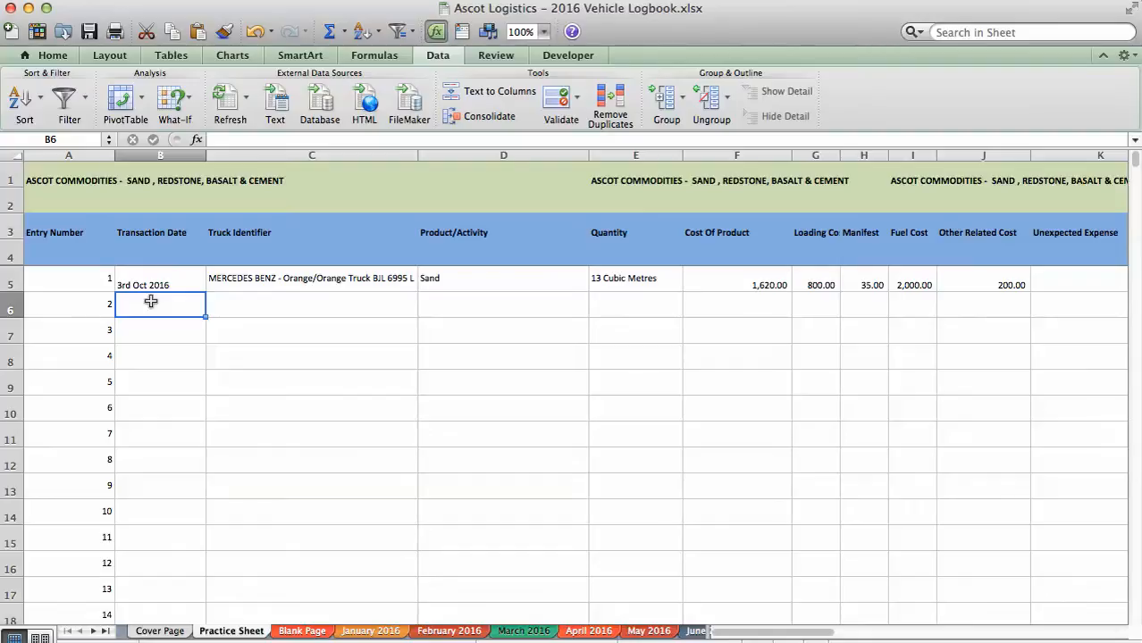
pyautogui.write('04th oct 16')
pyautogui.press('Tab')
pyautogui.click(142, 307)
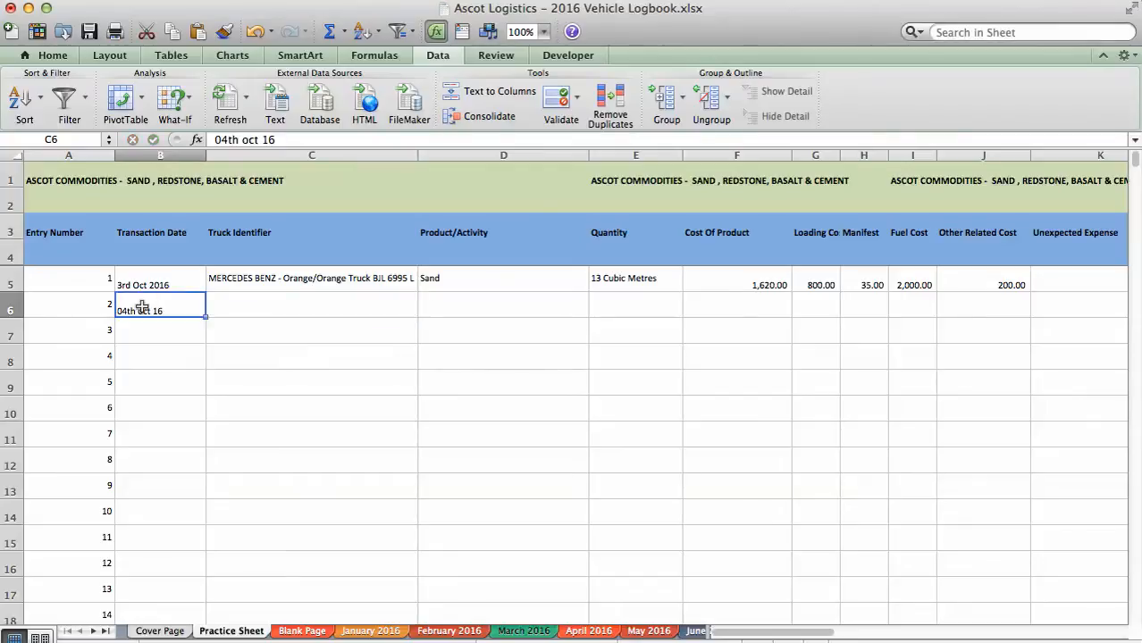
pyautogui.click(248, 140)
pyautogui.press('BackSpace')
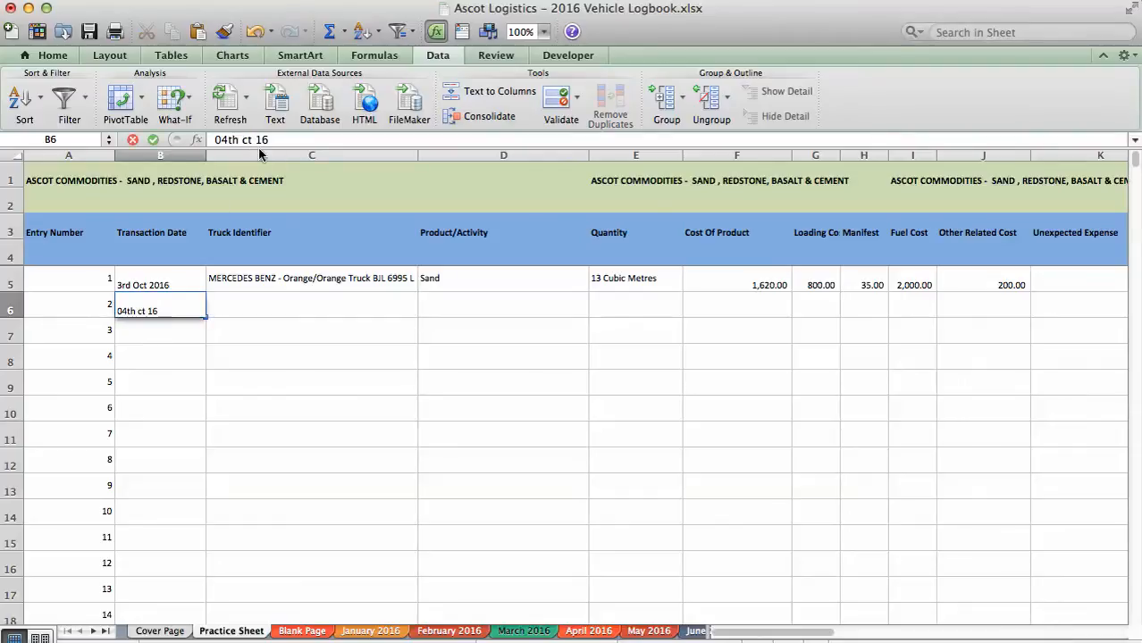
pyautogui.write('O')
pyautogui.press('Tab')
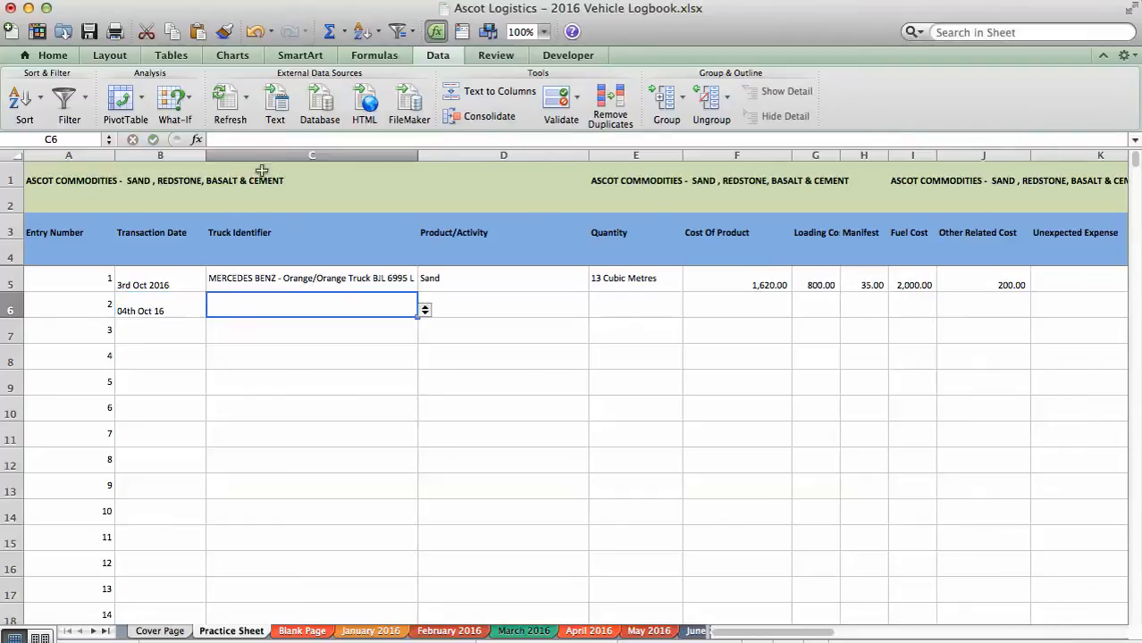
# Write the year in entry 2's transaction date in full as 04th Oct 2016 and compare it with entry 1's date.
pyautogui.click(167, 308)
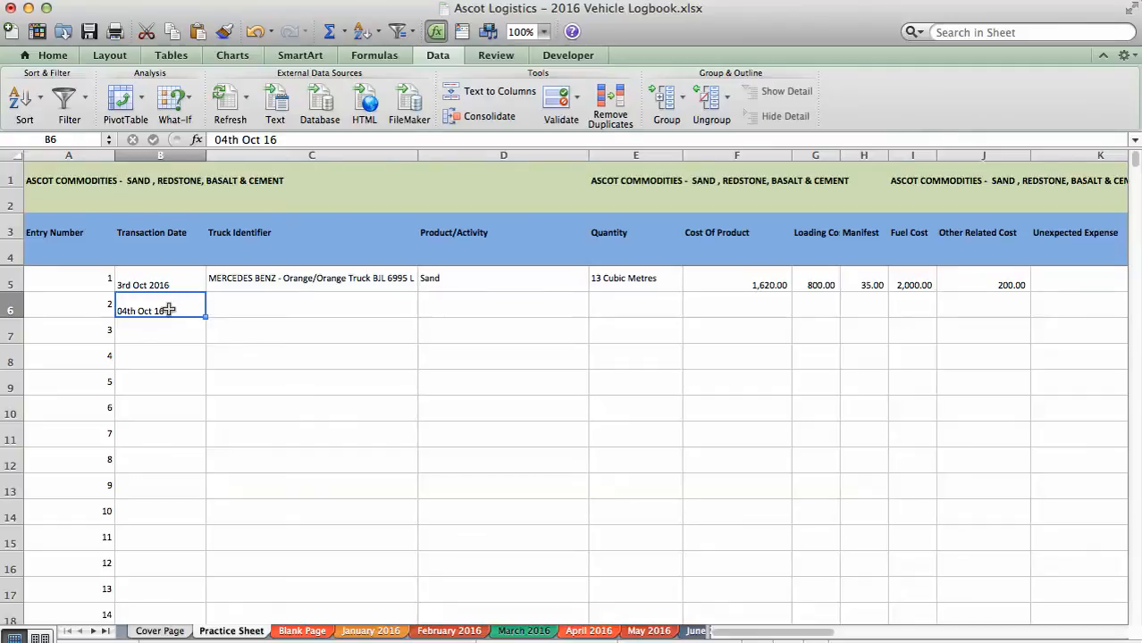
pyautogui.click(265, 140)
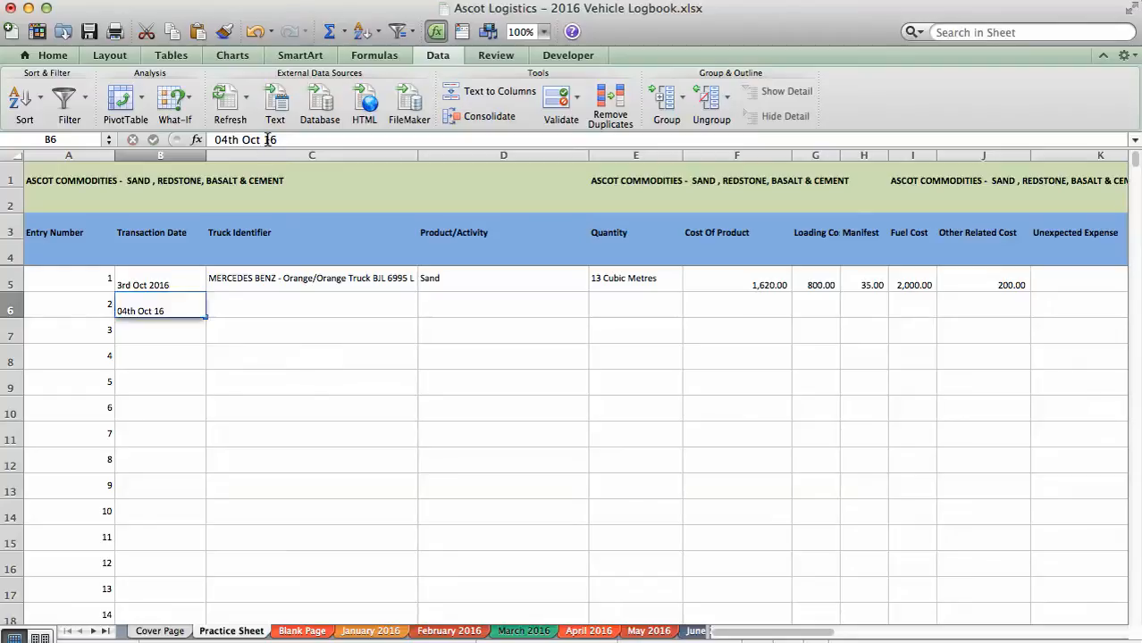
pyautogui.write('20')
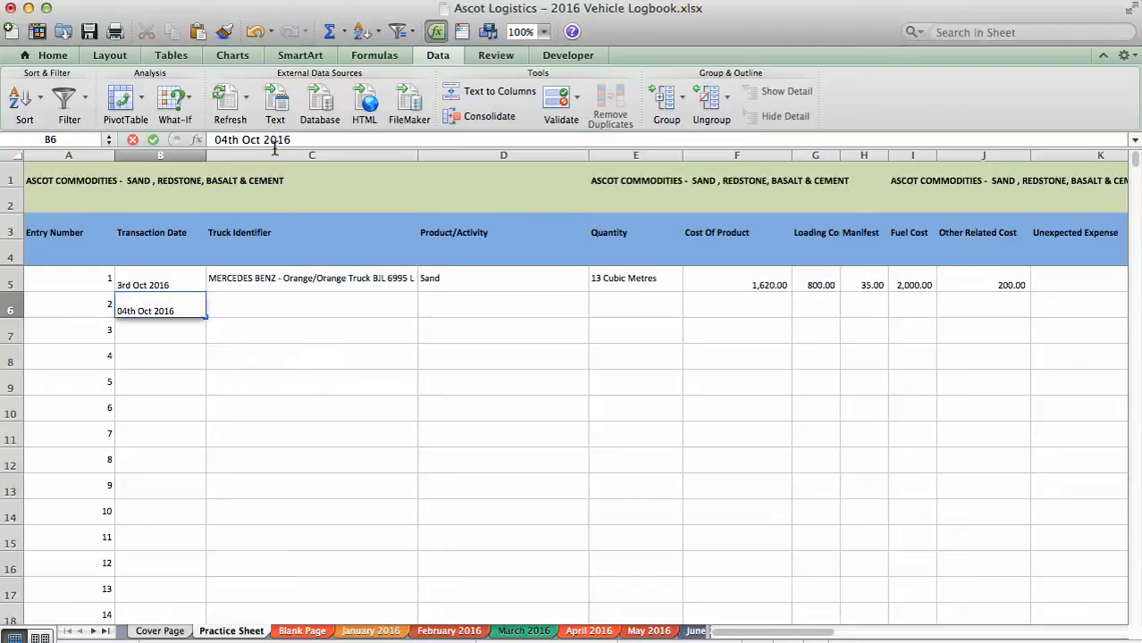
pyautogui.click(271, 311)
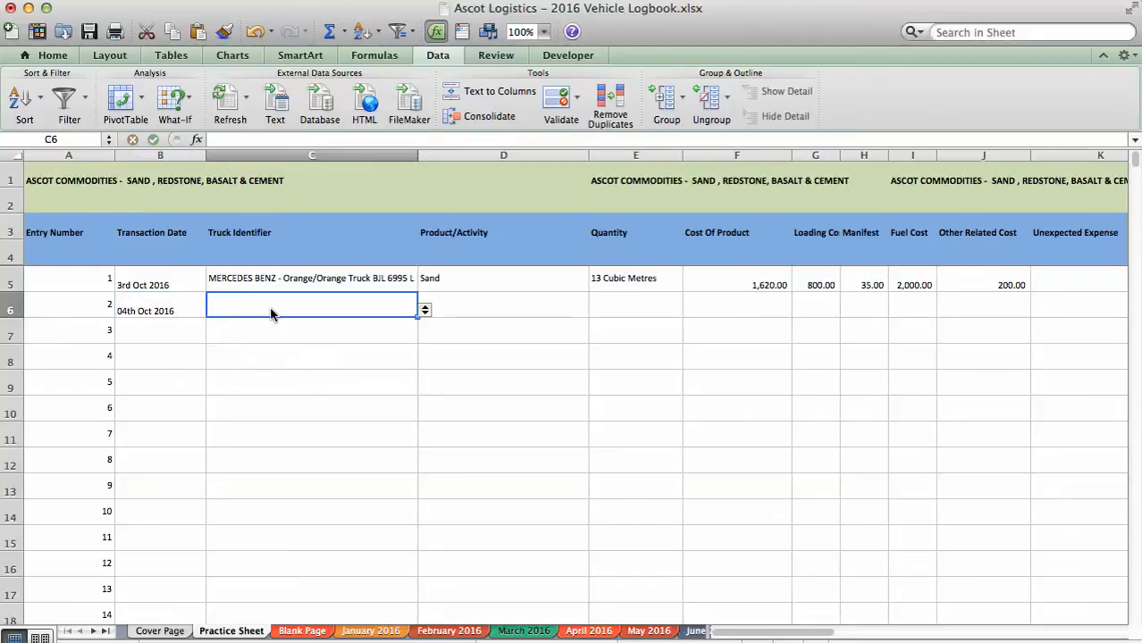
pyautogui.click(162, 284)
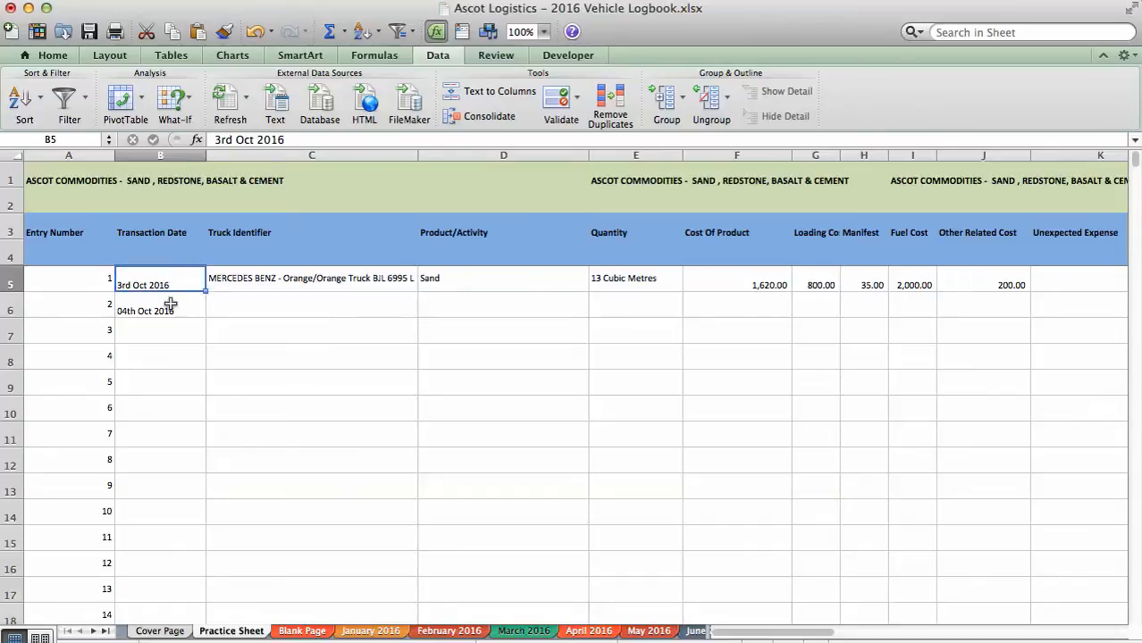
pyautogui.click(169, 305)
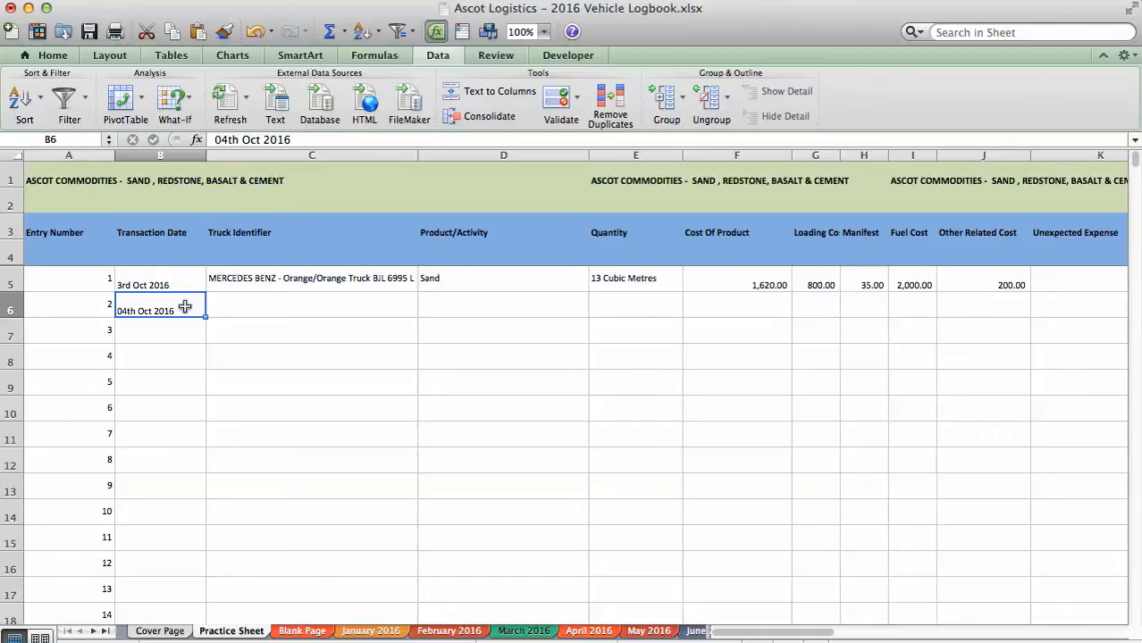
pyautogui.click(252, 305)
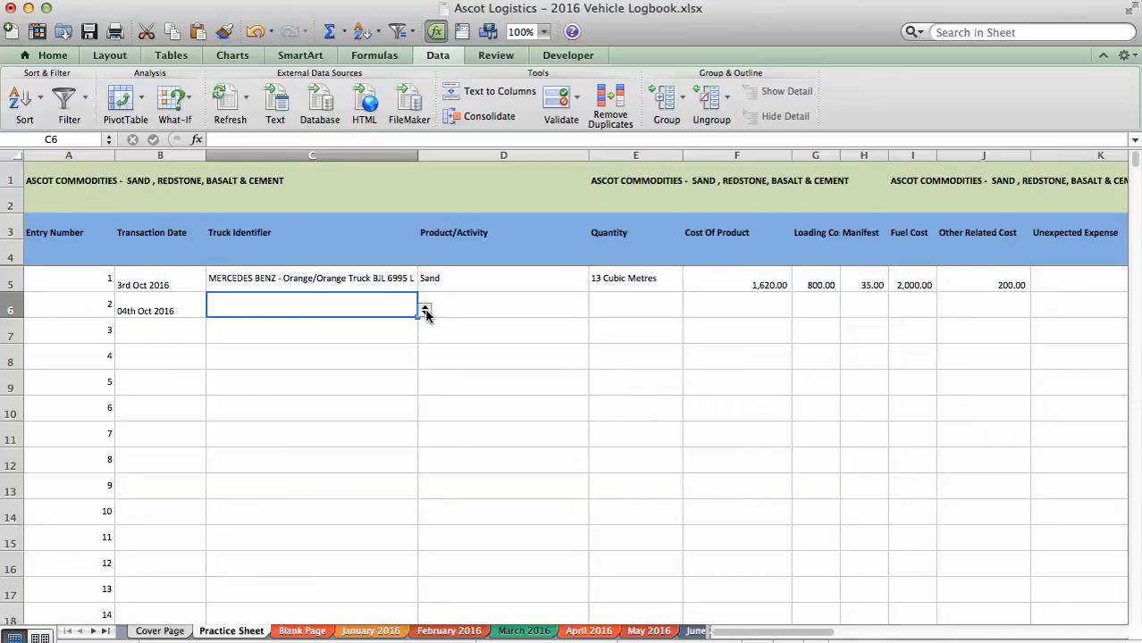
pyautogui.click(426, 311)
pyautogui.click(425, 311)
pyautogui.click(425, 311)
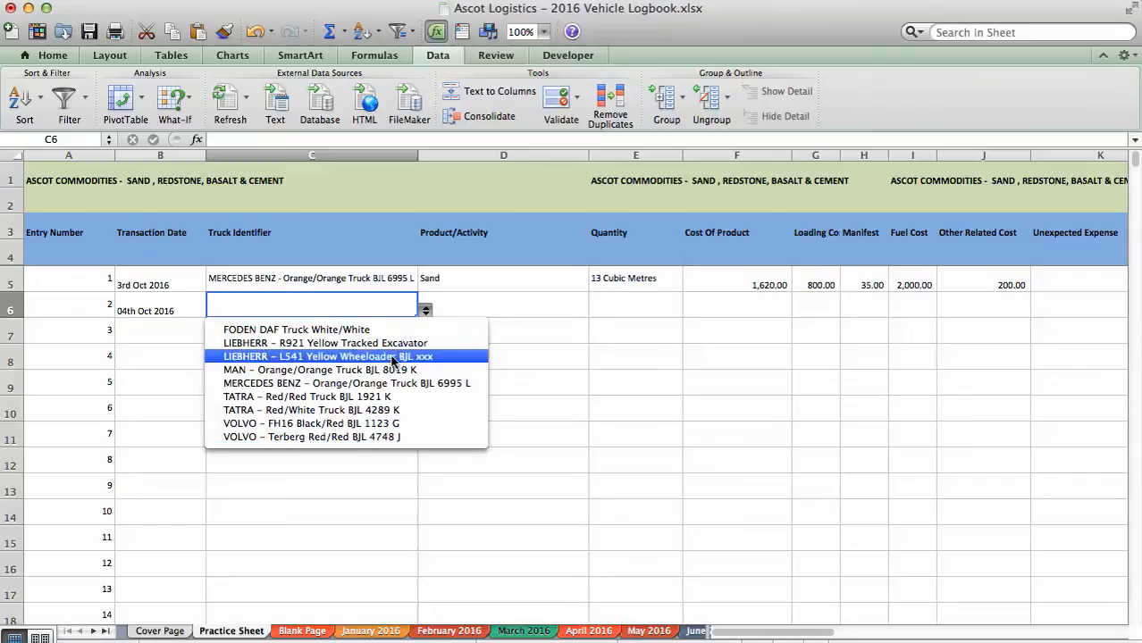
pyautogui.click(351, 385)
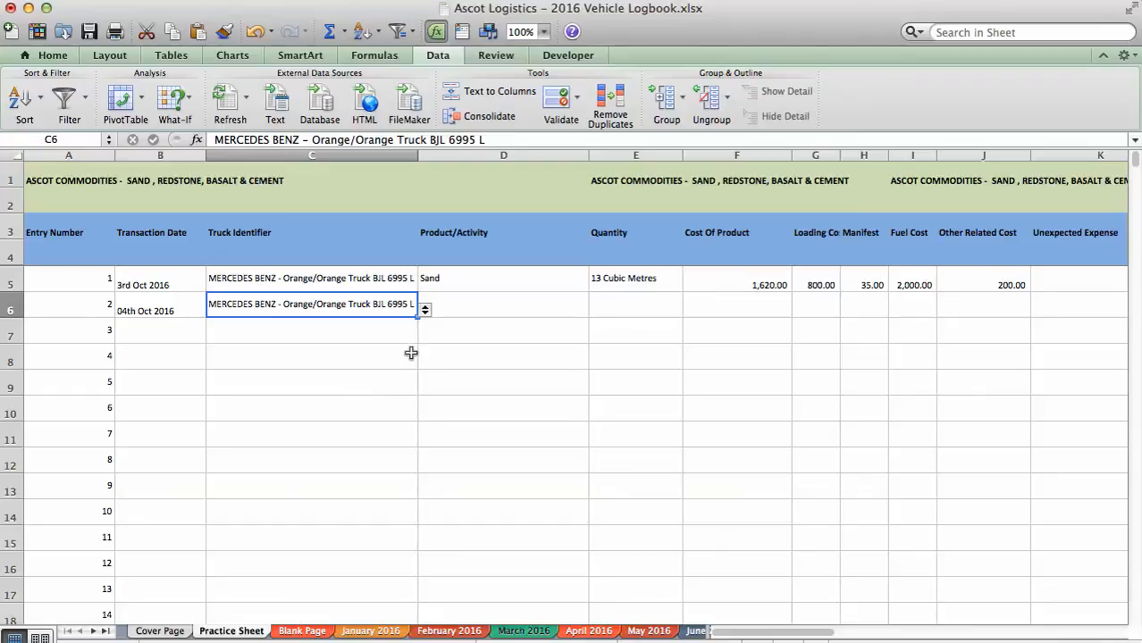
# Set entry 2's product to Basalt - Blackstone Fine Grade and its quantity to 17 Cubic Metres.
pyautogui.click(489, 310)
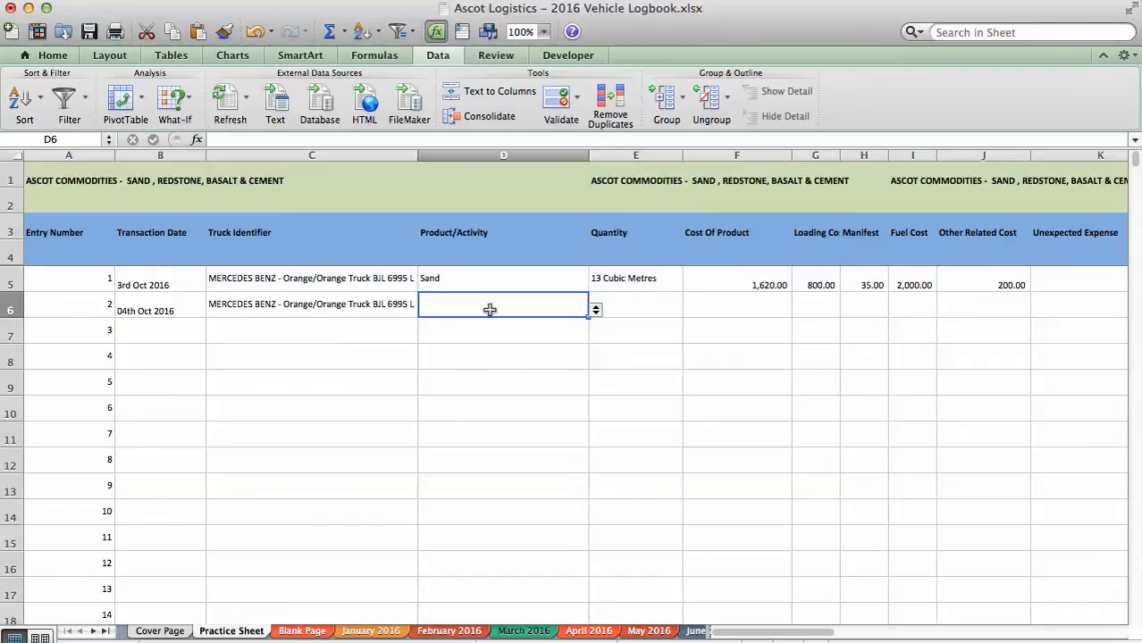
pyautogui.click(596, 310)
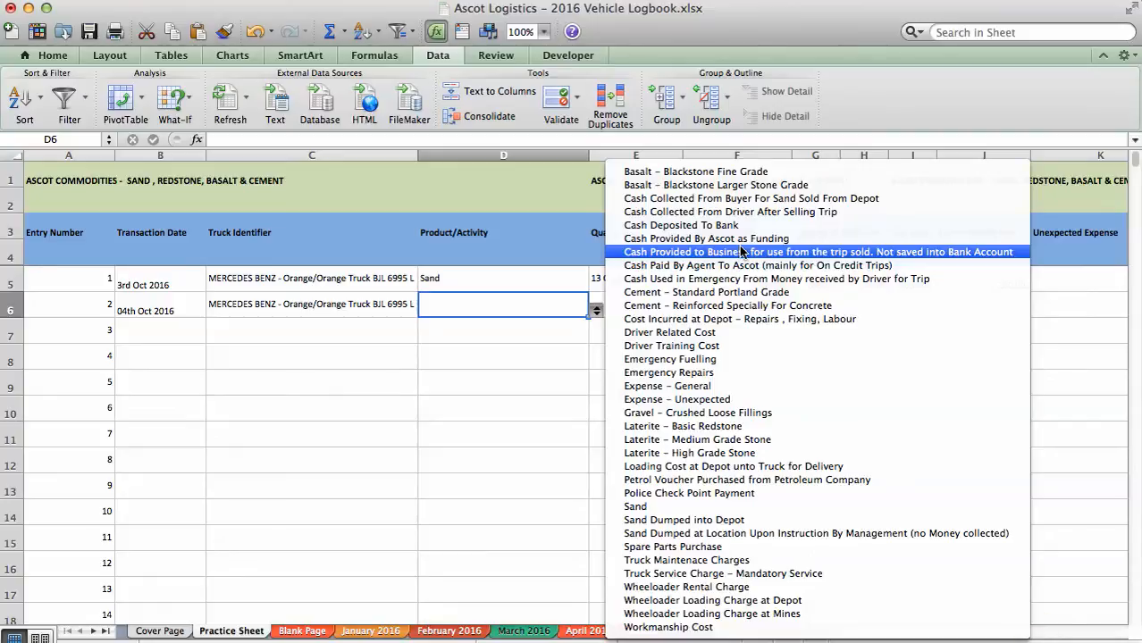
pyautogui.click(724, 174)
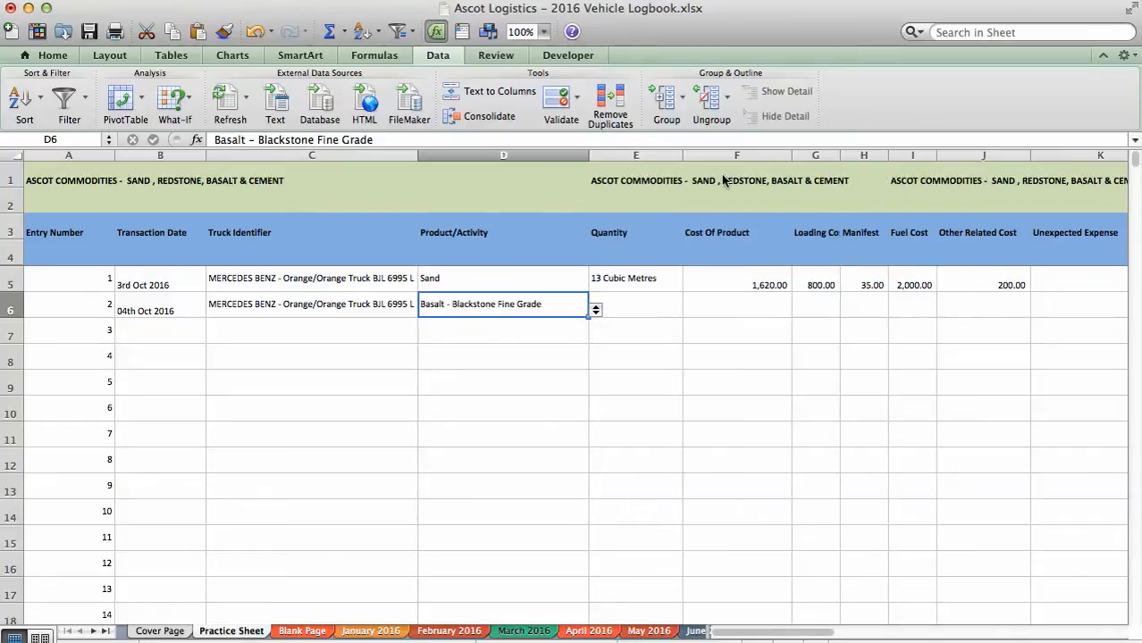
pyautogui.click(640, 308)
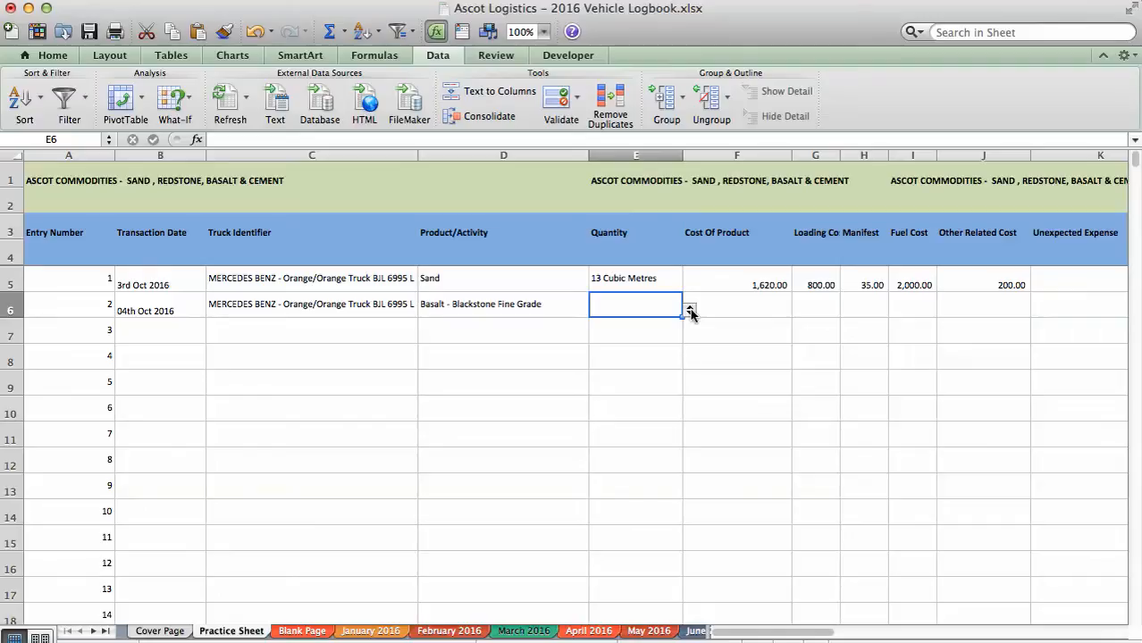
pyautogui.click(690, 310)
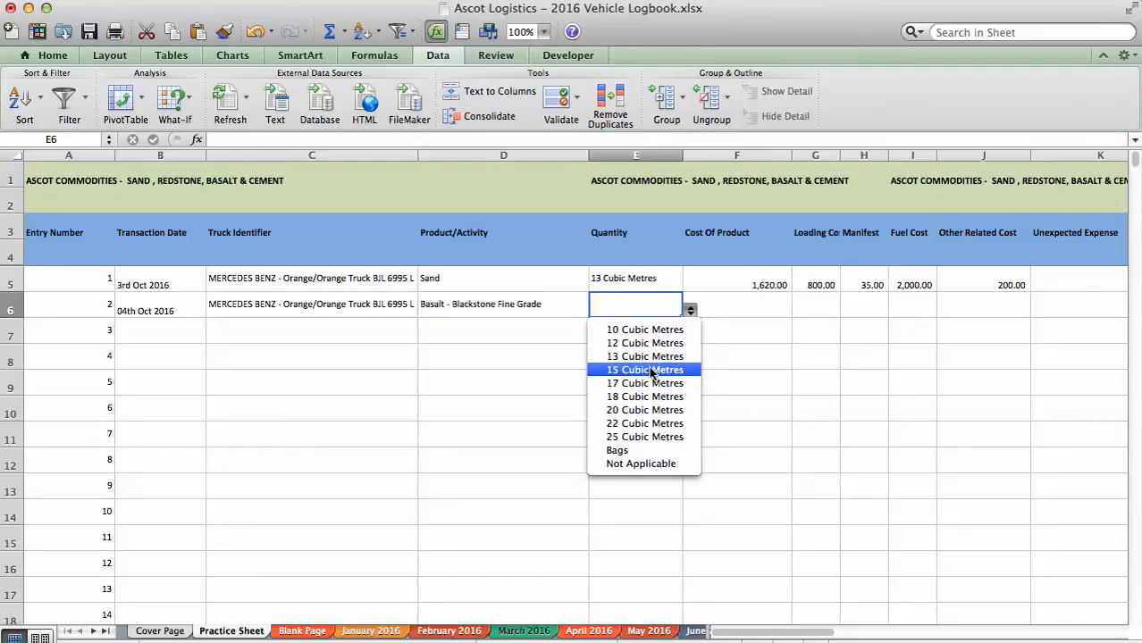
pyautogui.click(650, 383)
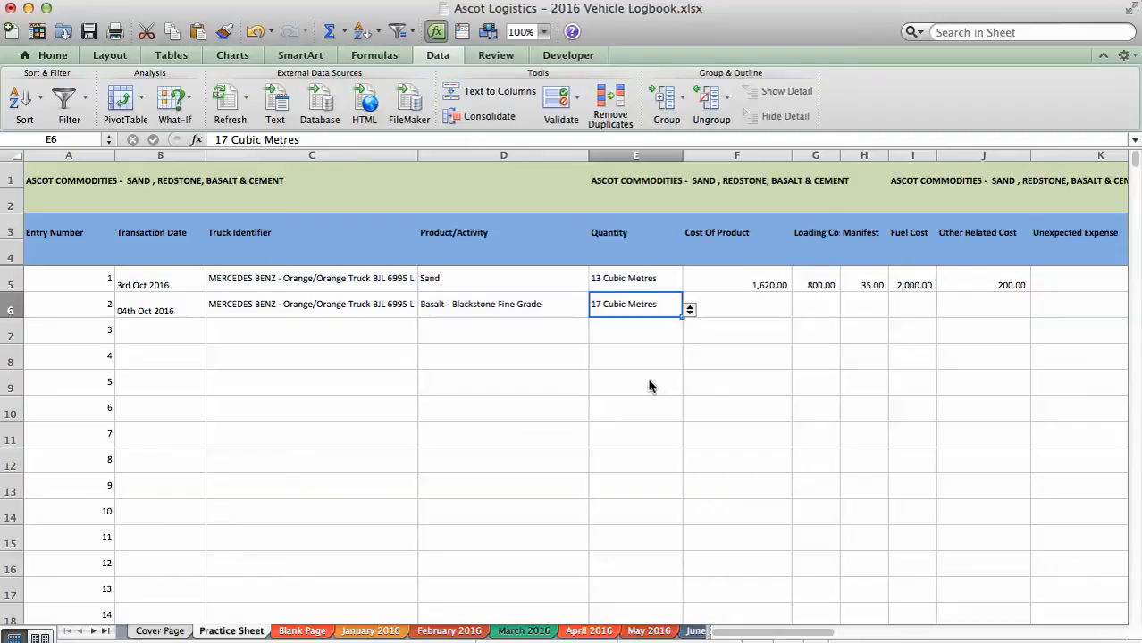
# Enter 48000 as the cost of product for entry 2.
pyautogui.click(735, 306)
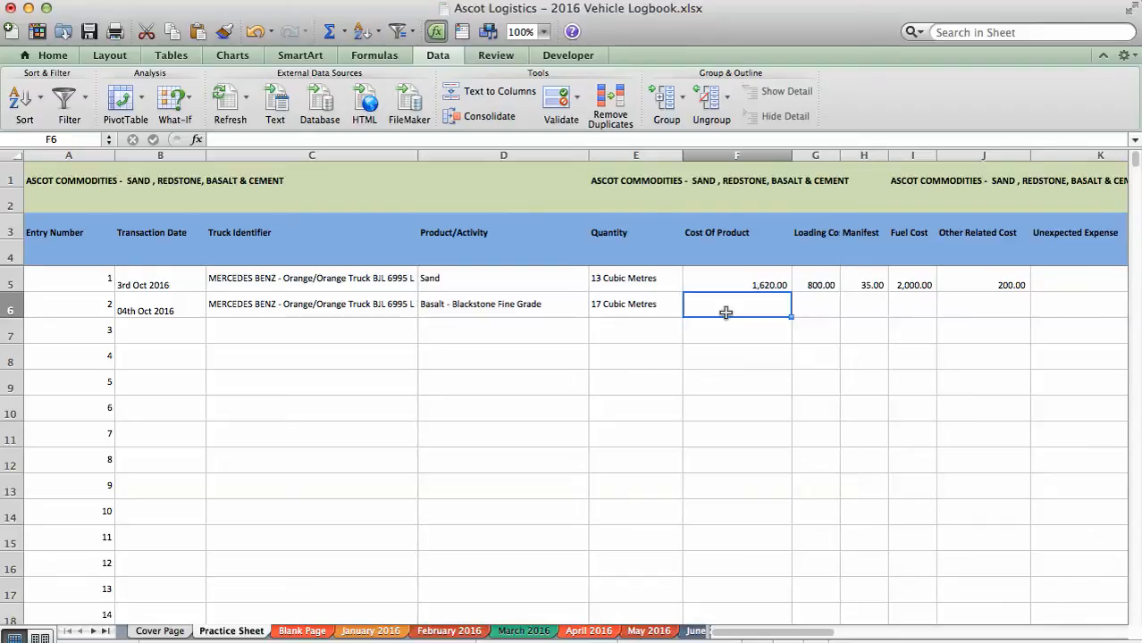
pyautogui.write('4')
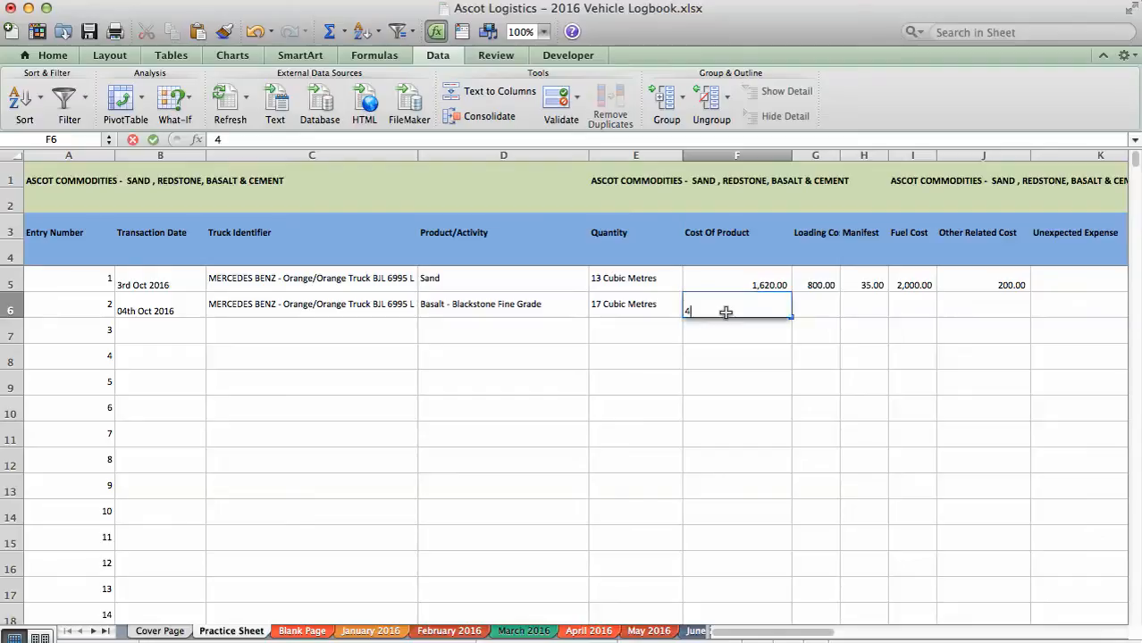
pyautogui.write('8000')
pyautogui.press('Tab')
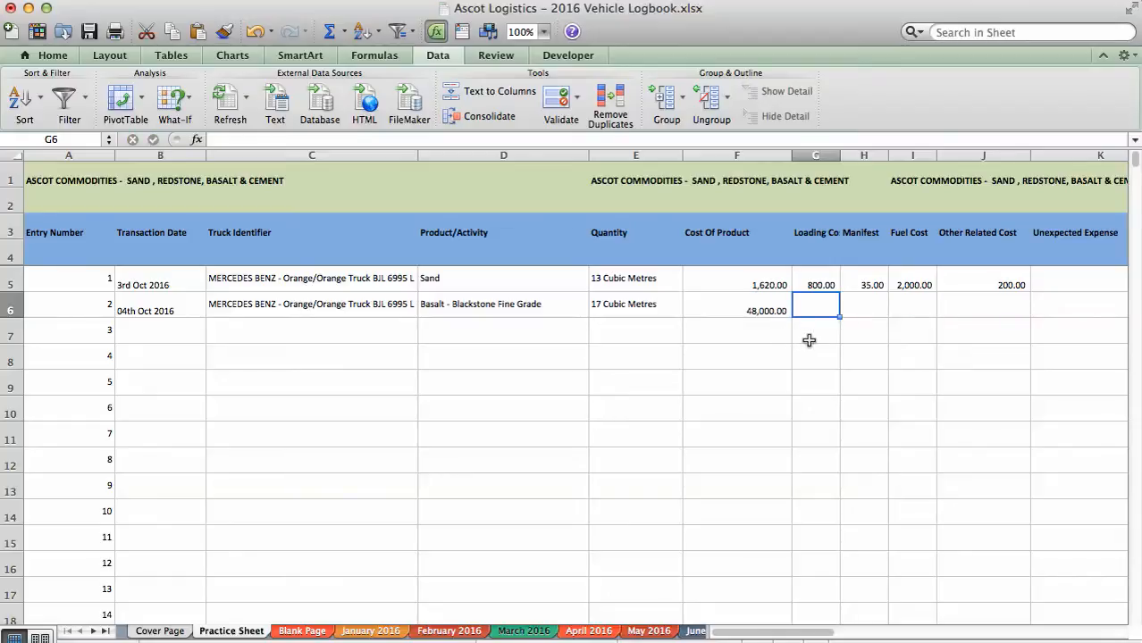
# Enter 0 for entry 2's loading cost, manifest, fuel cost, other related cost and unexpected expense.
pyautogui.write('0')
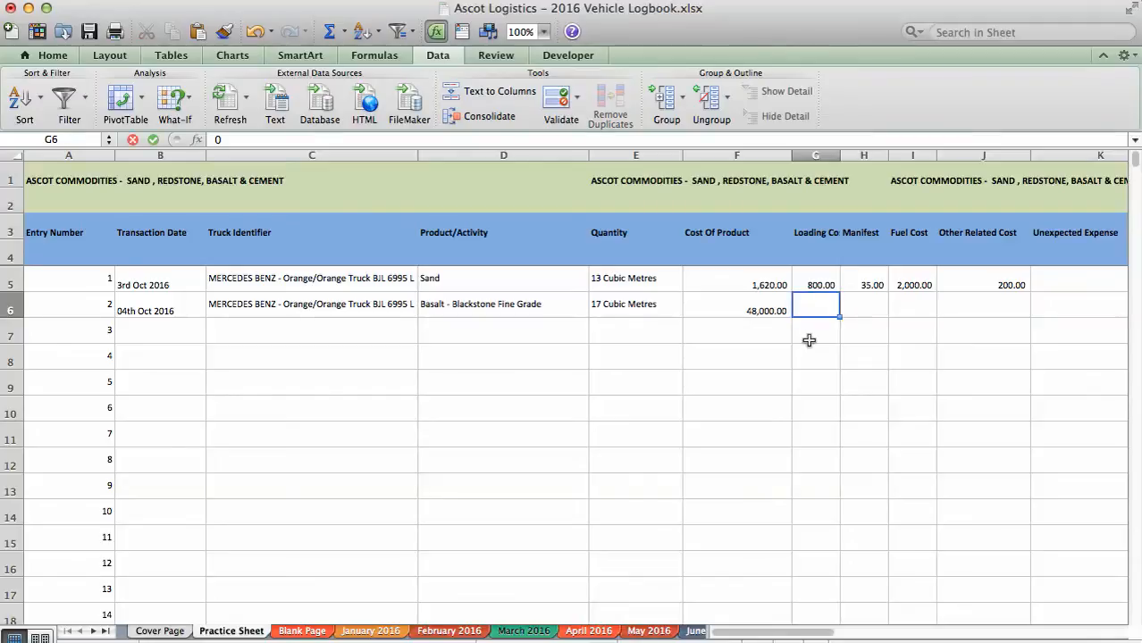
pyautogui.press('Tab')
pyautogui.write('0')
pyautogui.press('Tab')
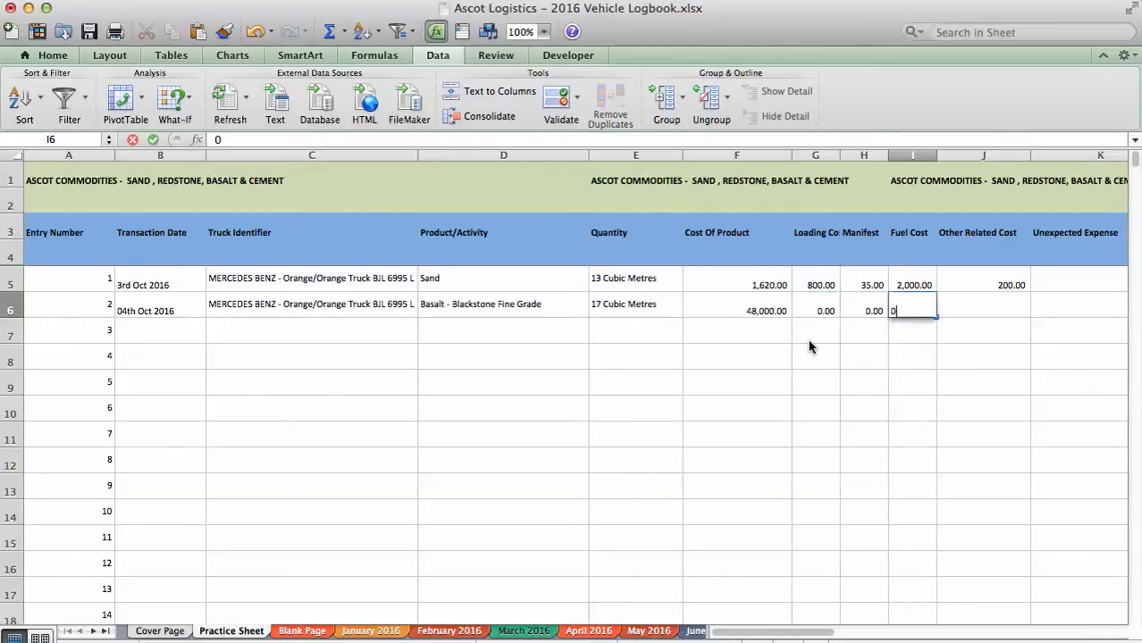
pyautogui.write('0')
pyautogui.press('Tab')
pyautogui.write('0')
pyautogui.press('Tab')
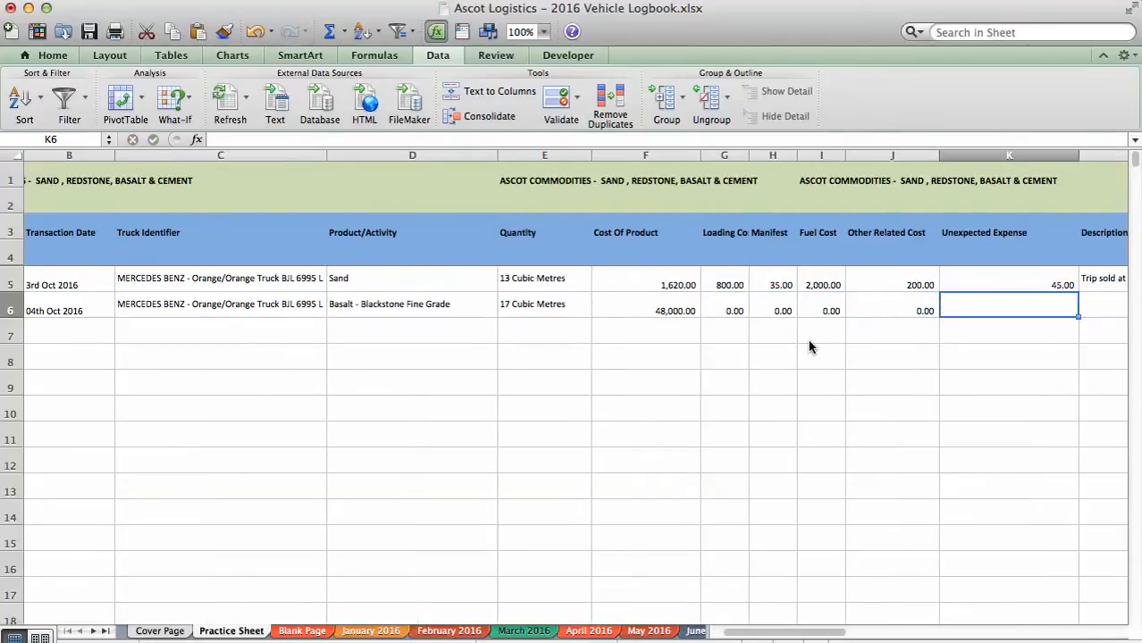
pyautogui.write('0')
pyautogui.press('Tab')
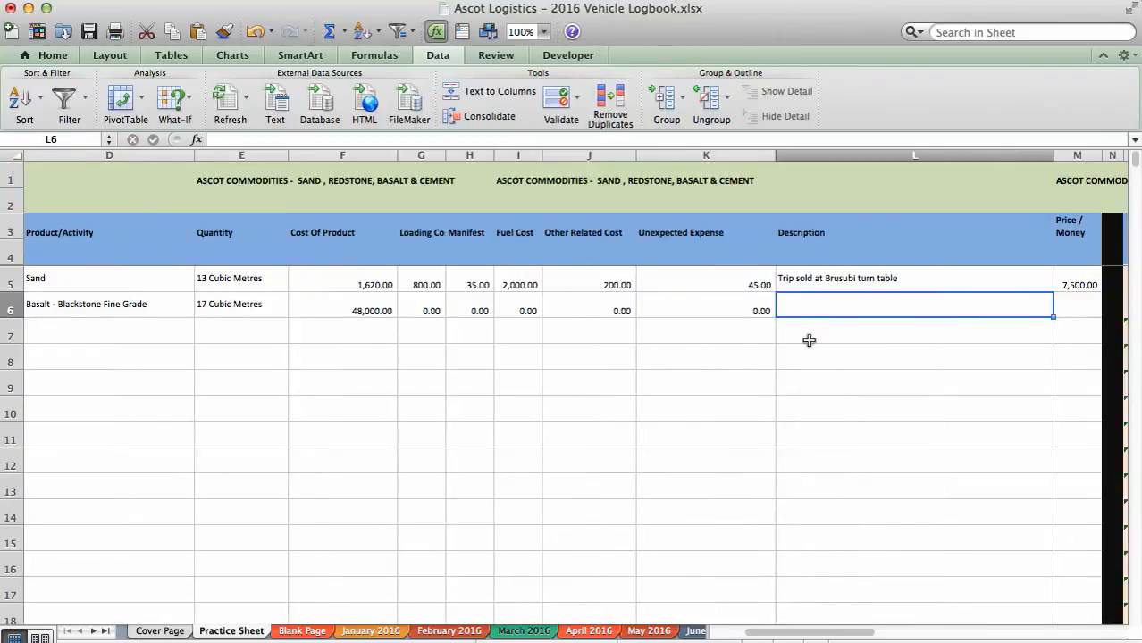
# Enter "Purchase and sell Basalt Aggregates from Socega" as the description for entry 2.
pyautogui.write('Purchse')
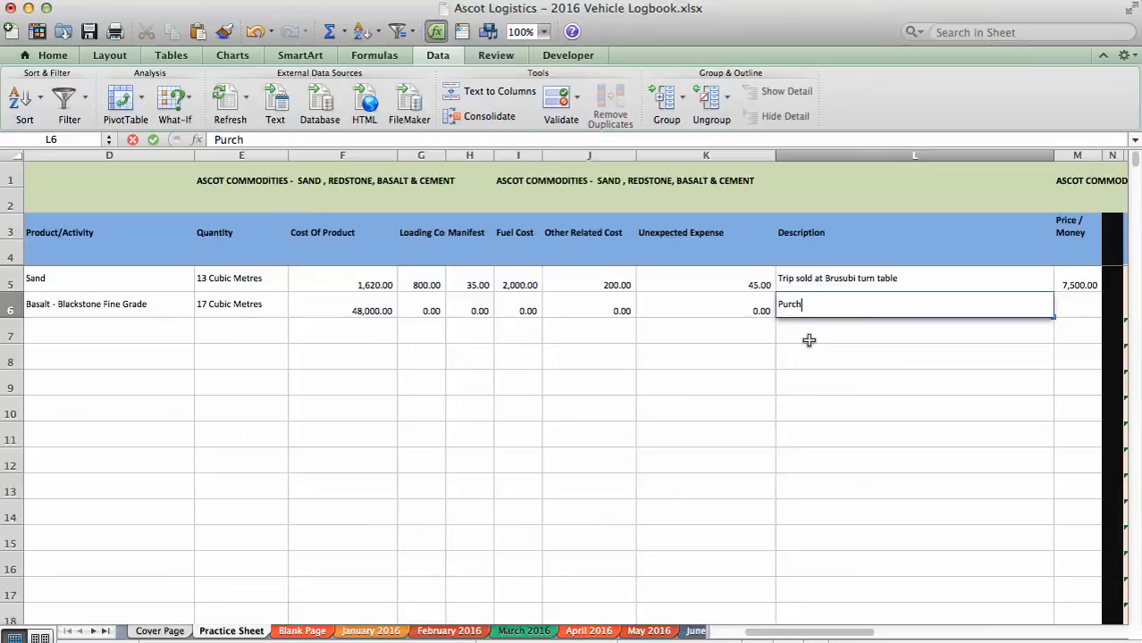
pyautogui.press('BackSpace')
pyautogui.press('BackSpace')
pyautogui.write('ase and se')
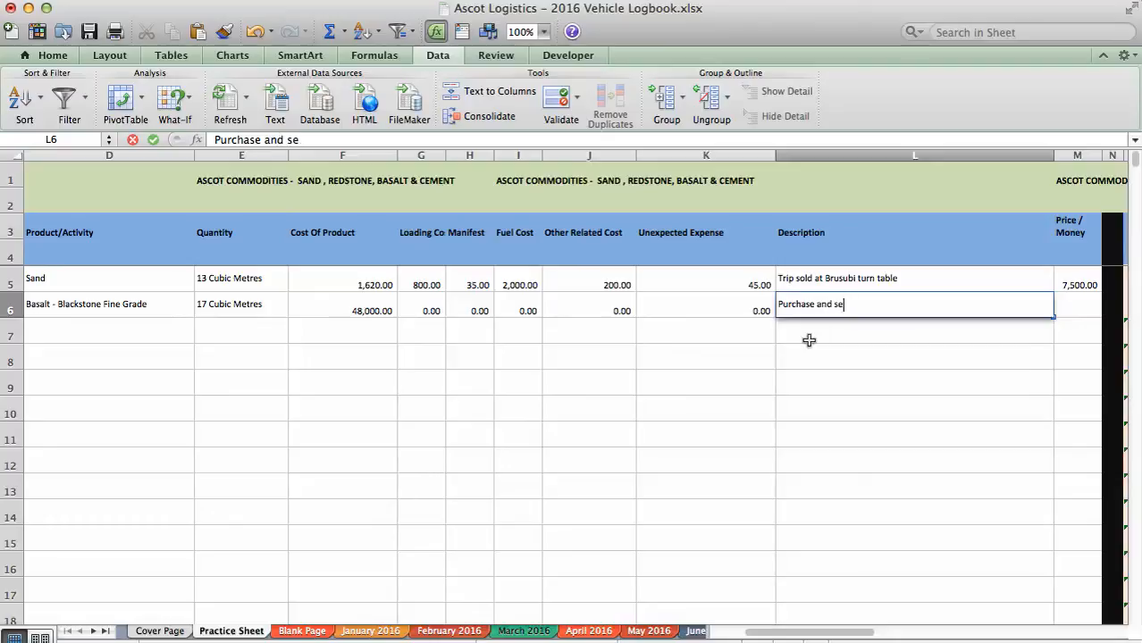
pyautogui.write('ll Basalt Ag')
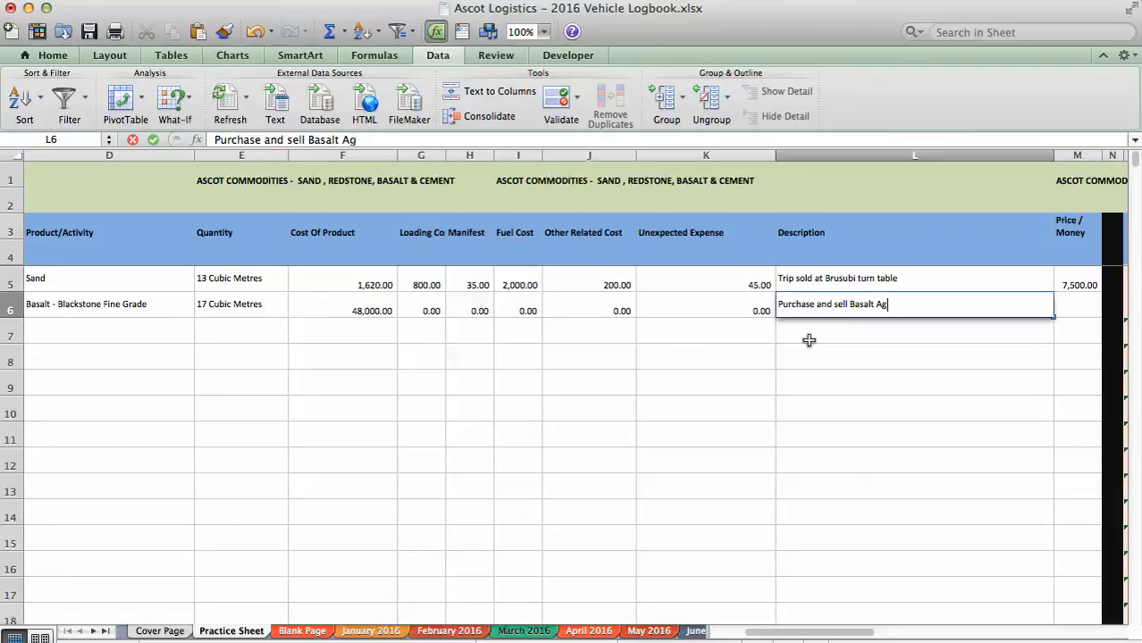
pyautogui.write('gregates from ')
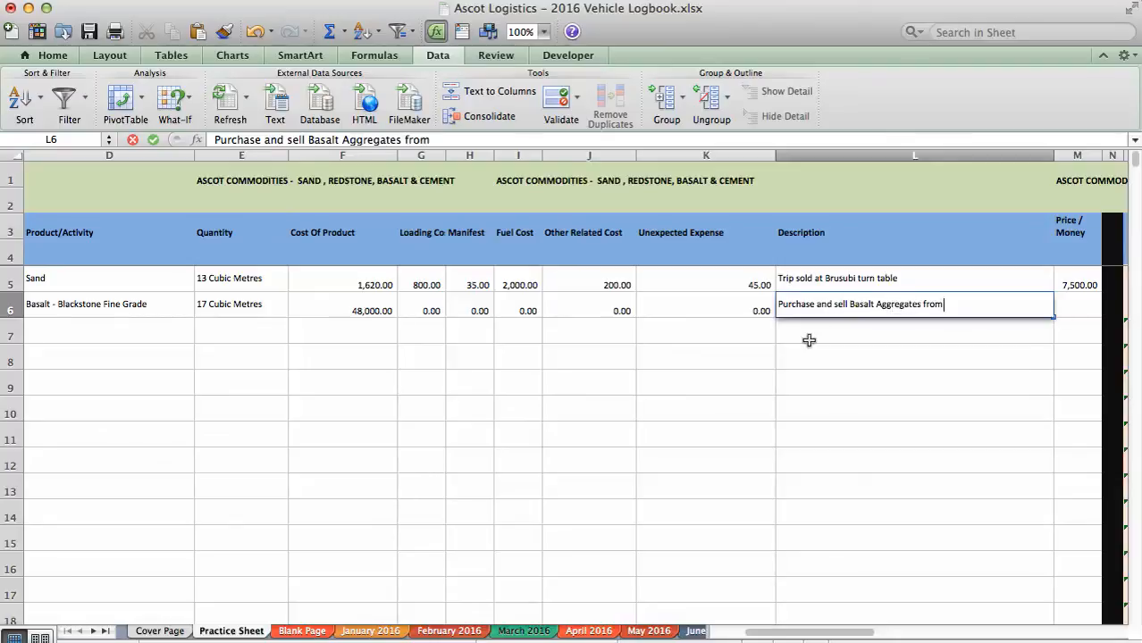
pyautogui.write('Socega')
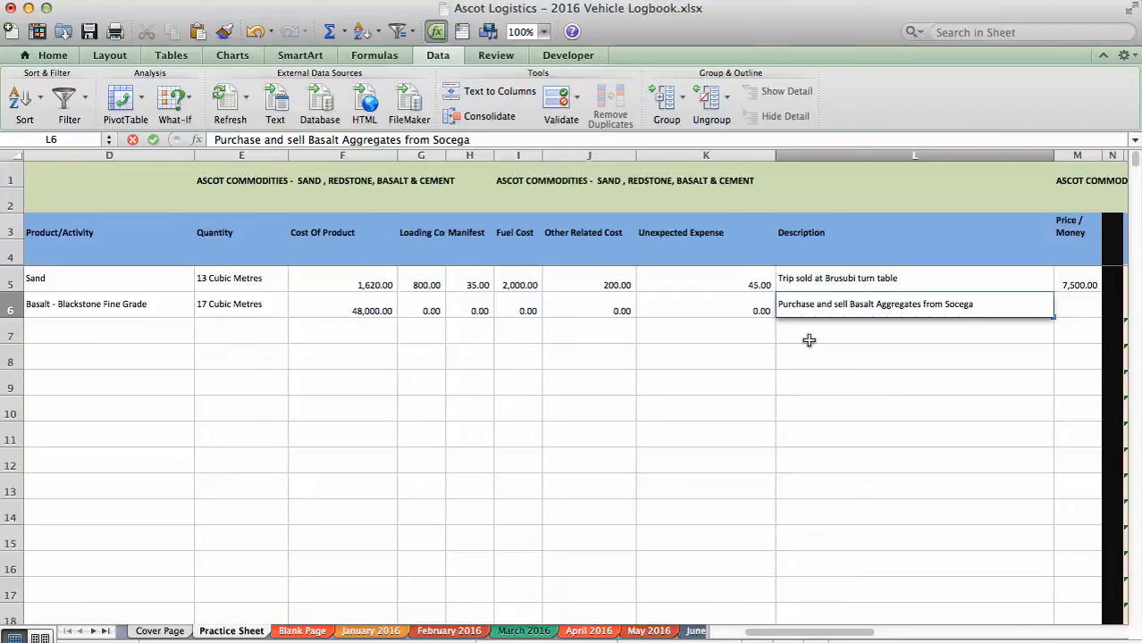
pyautogui.press('Tab')
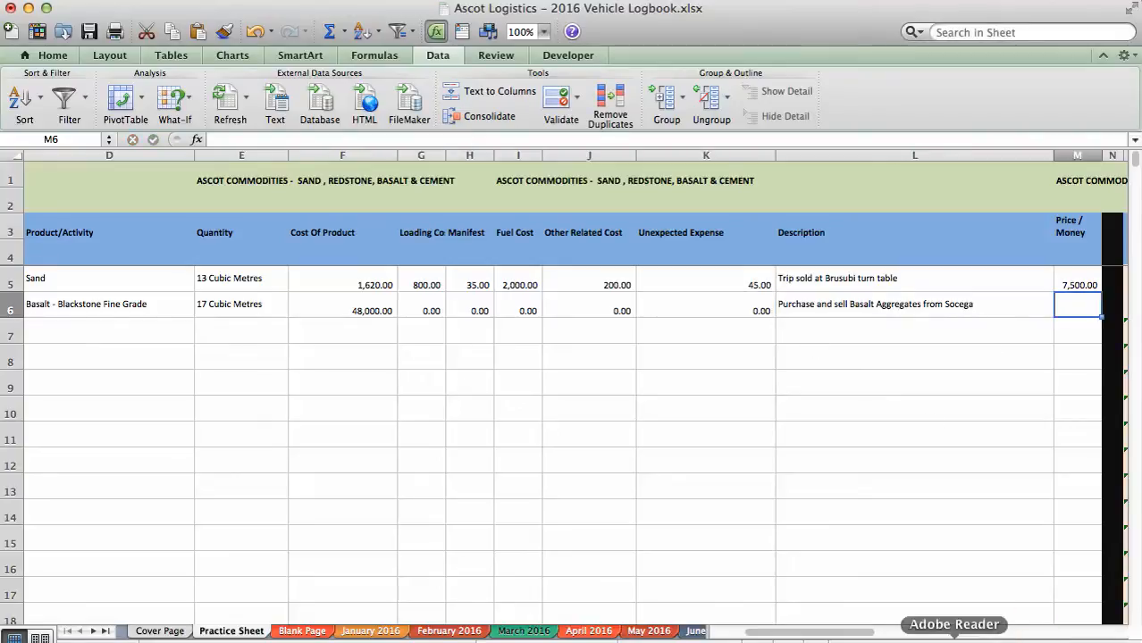
# Enter 68000 as the price/money for entry 2.
pyautogui.moveTo(841, 634); pyautogui.dragTo(867, 631)
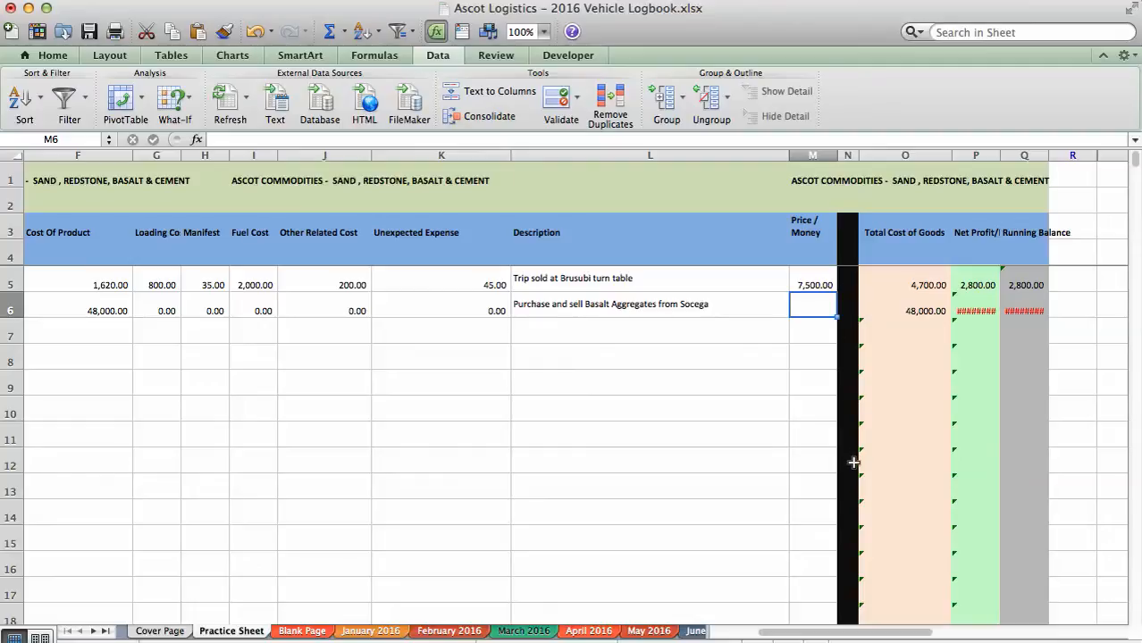
pyautogui.click(873, 310)
pyautogui.moveTo(926, 310); pyautogui.dragTo(1015, 300)
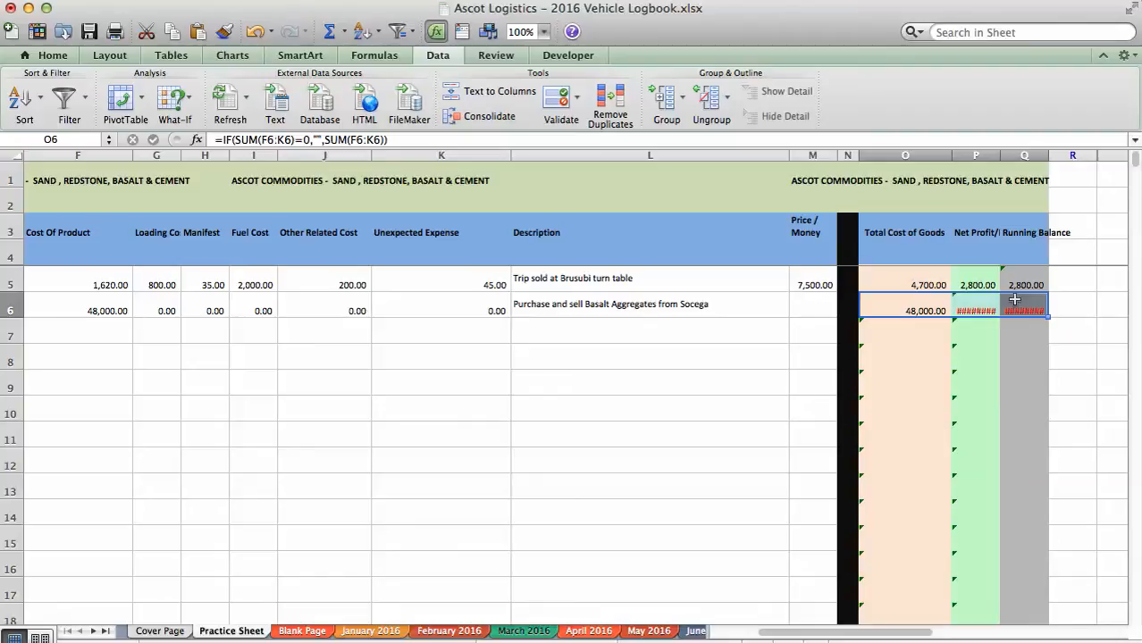
pyautogui.click(806, 305)
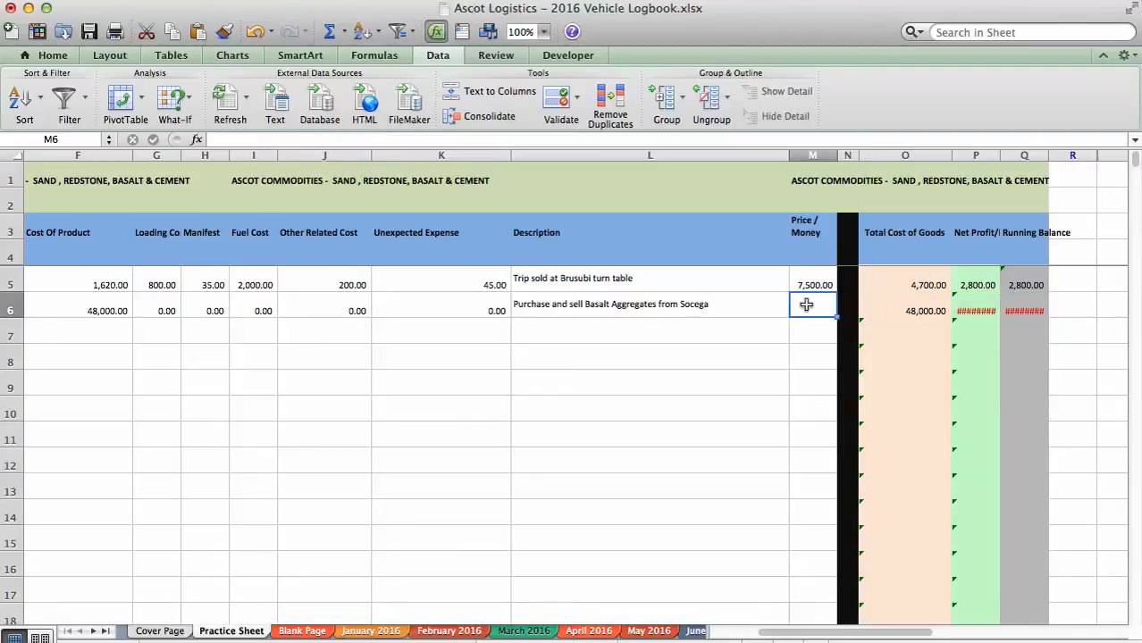
pyautogui.doubleClick(806, 305)
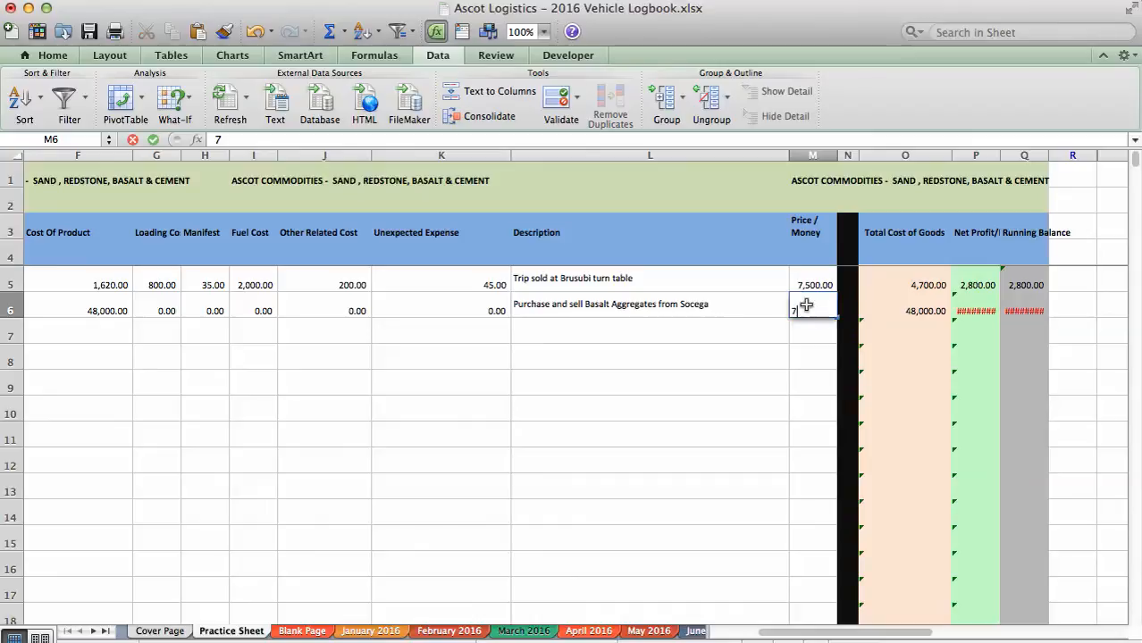
pyautogui.write('68000')
pyautogui.press('Tab')
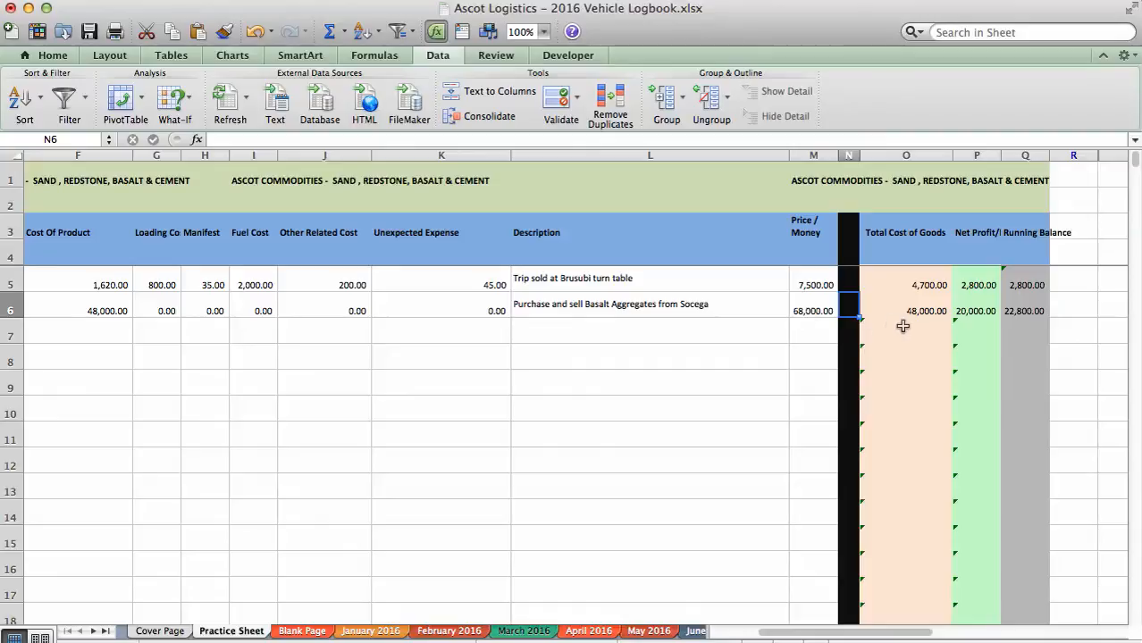
# Add the note "System Generated. Do not enter Data" in cell O2, above the Total Cost of Goods heading.
pyautogui.moveTo(920, 309); pyautogui.dragTo(1012, 310)
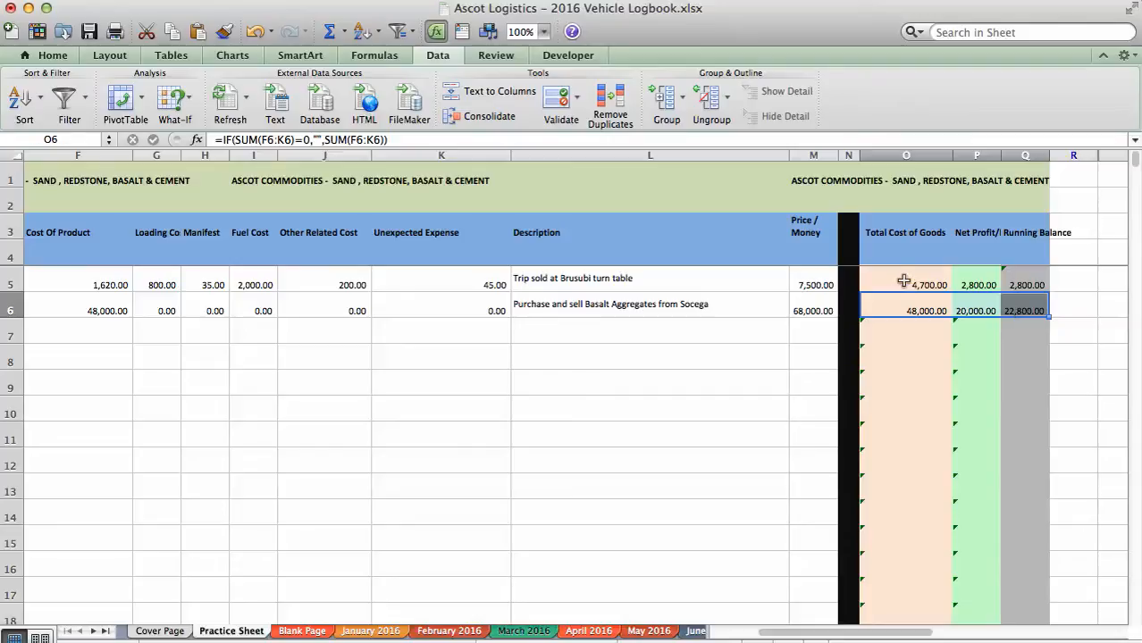
pyautogui.click(905, 281)
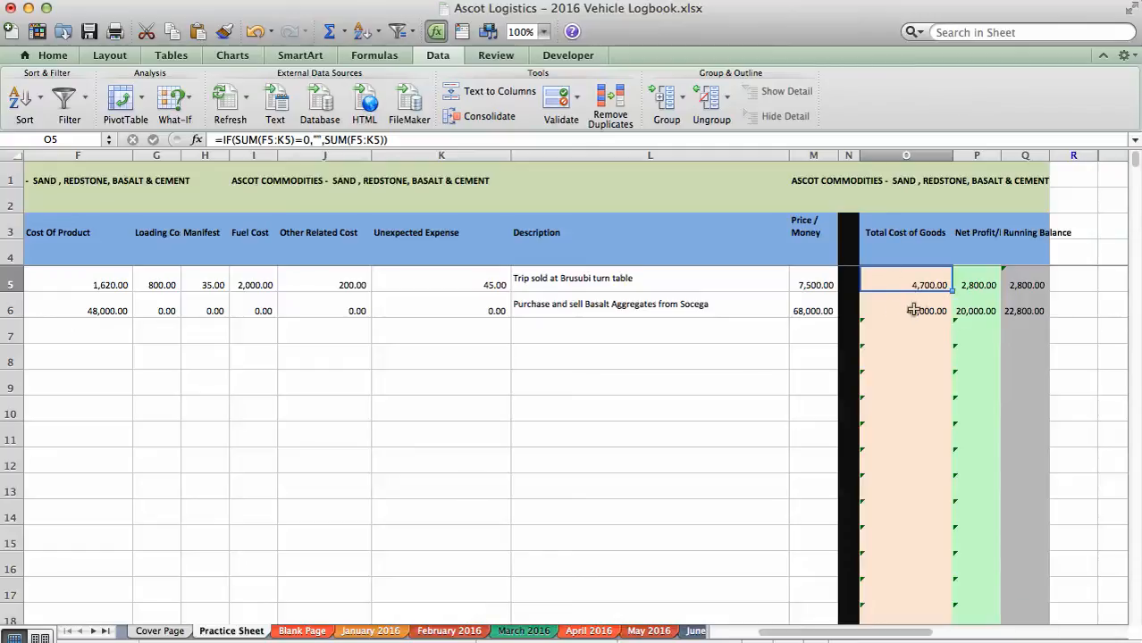
pyautogui.click(927, 317)
pyautogui.click(964, 309)
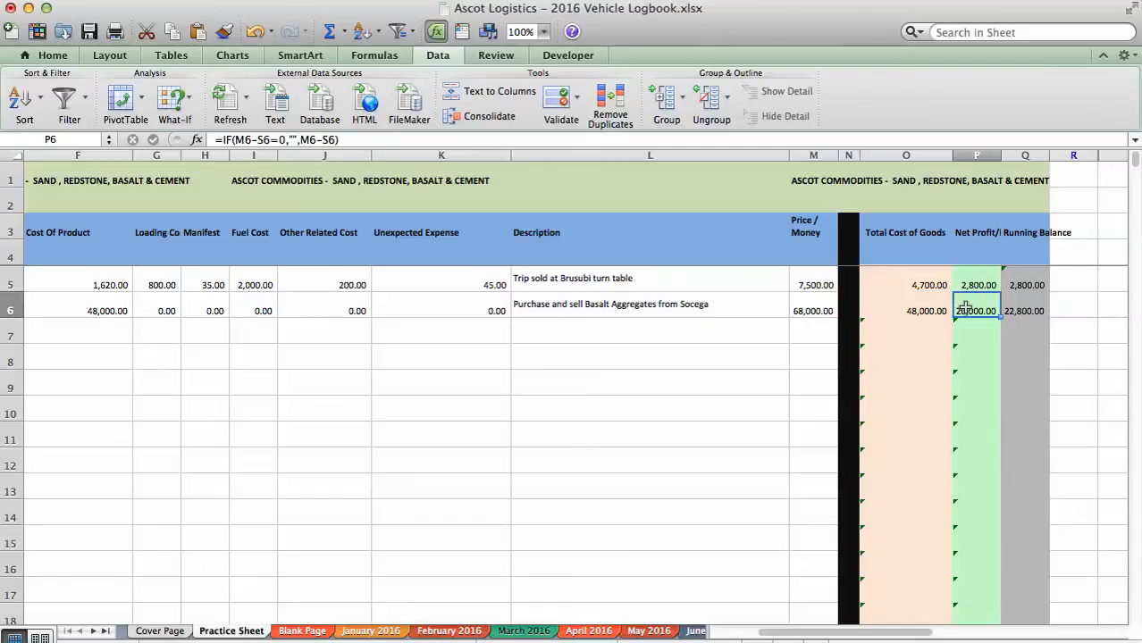
pyautogui.click(893, 206)
pyautogui.write('S')
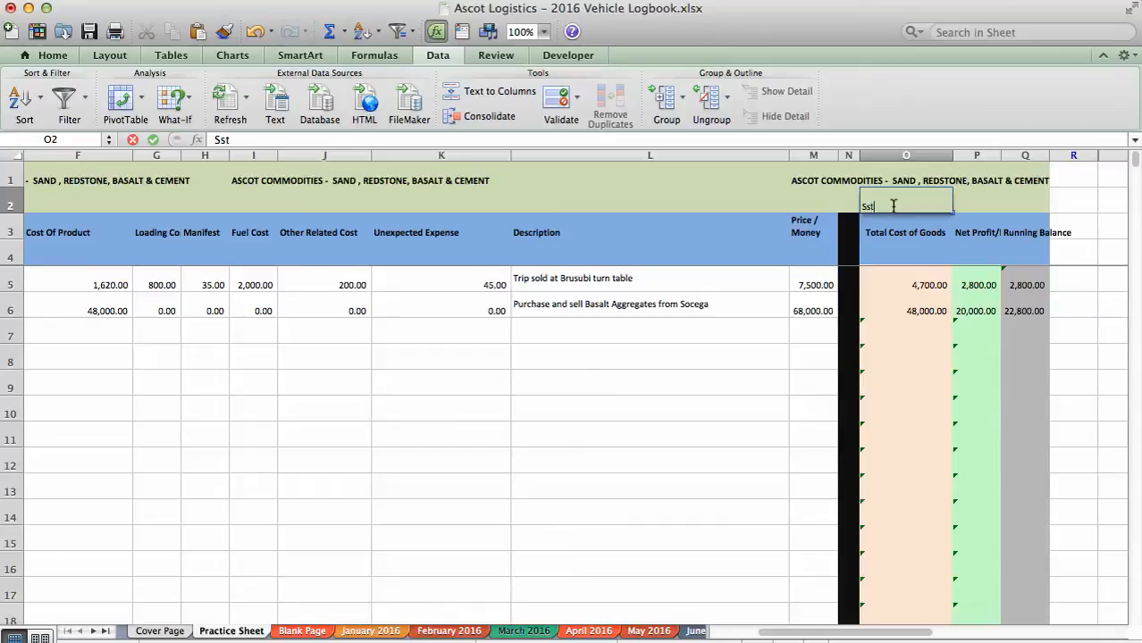
pyautogui.write('ystem Generated')
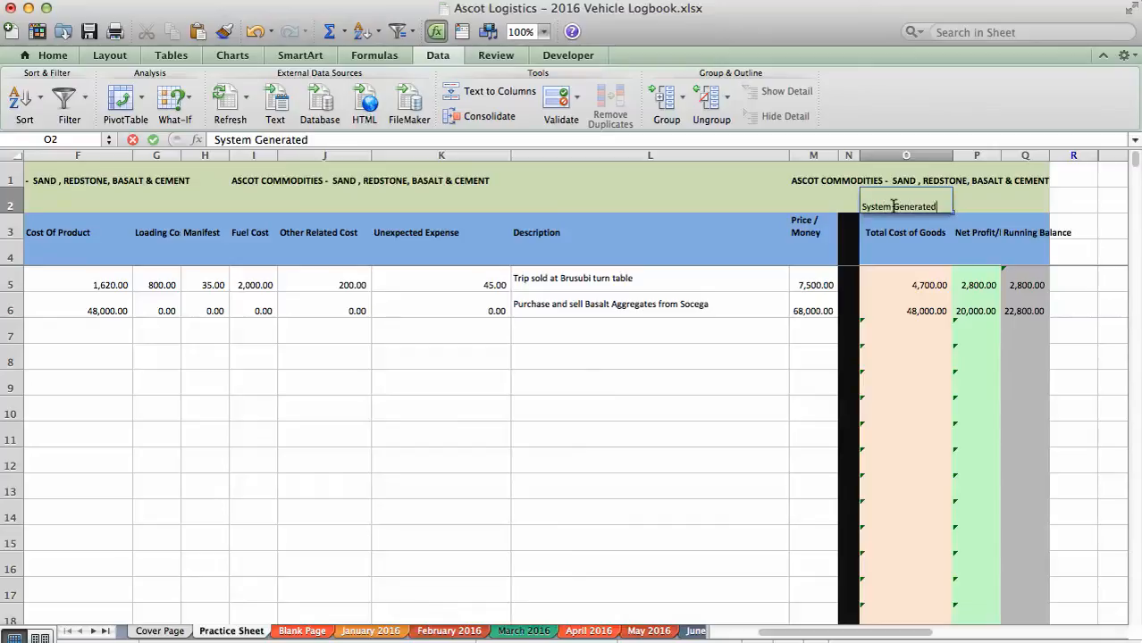
pyautogui.write('. Do no')
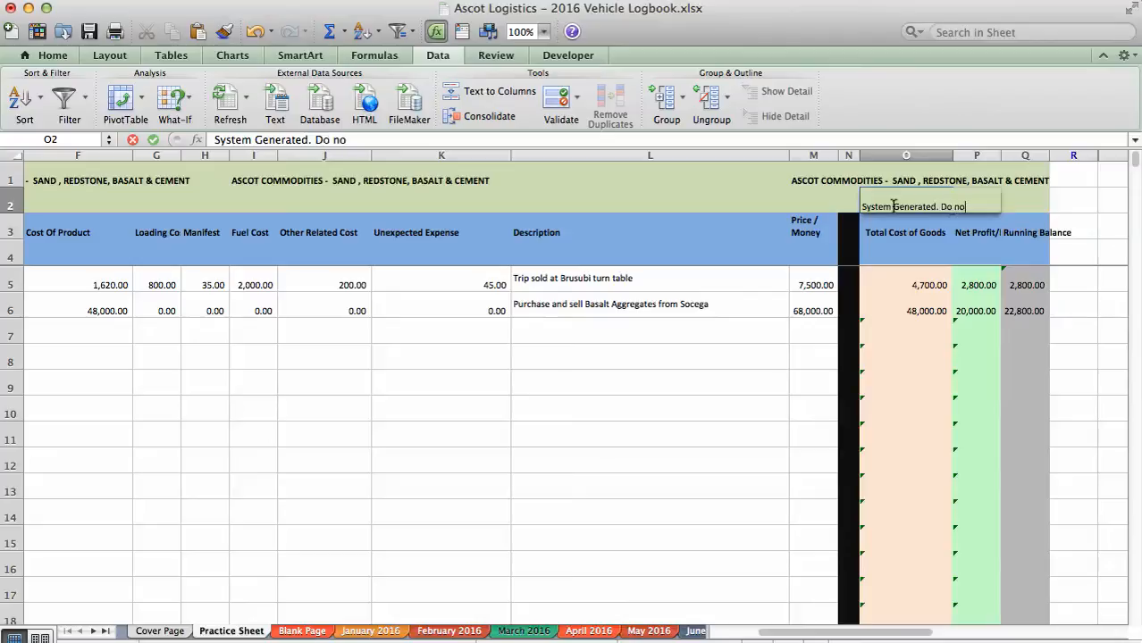
pyautogui.write('t enter Data')
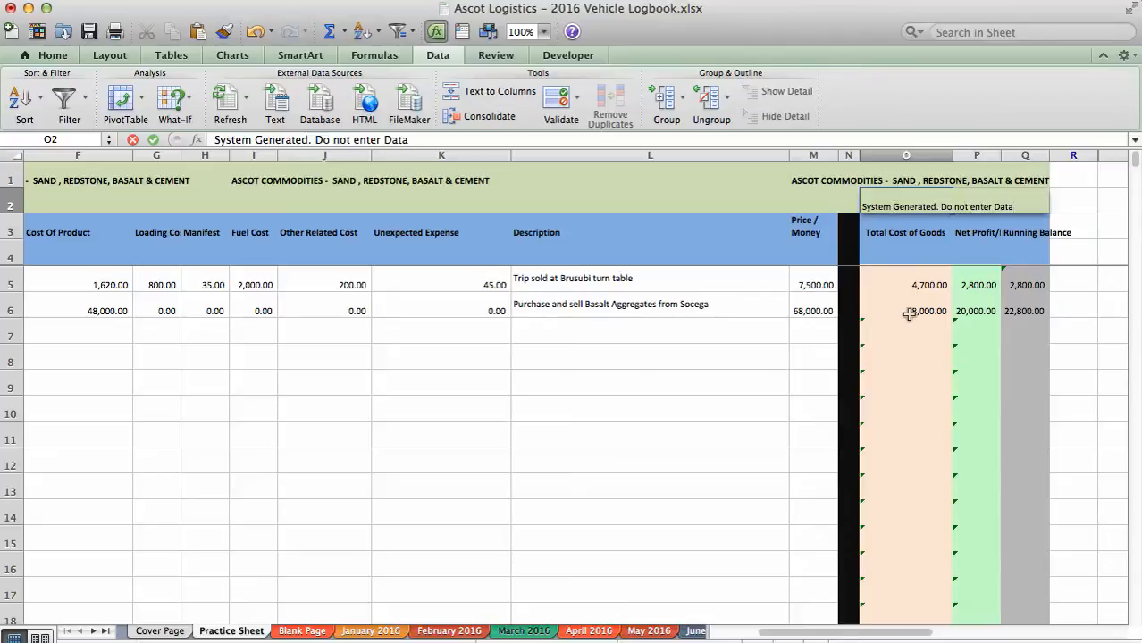
pyautogui.click(910, 319)
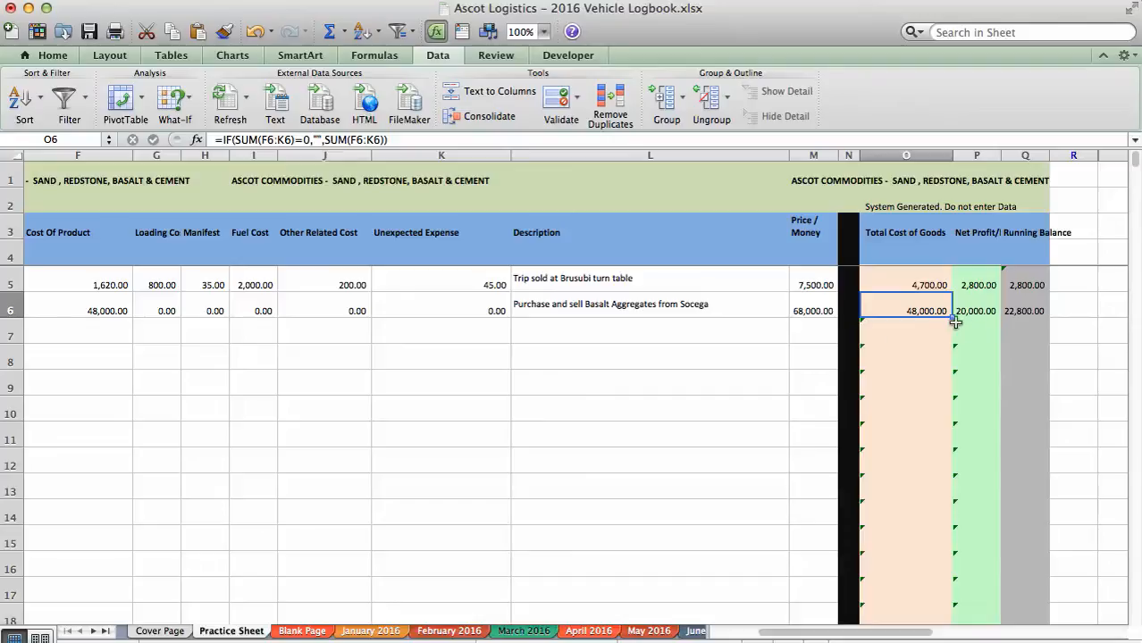
# Review entry 2's price, description and cost cells from the cost of product through to the price/money.
pyautogui.click(808, 311)
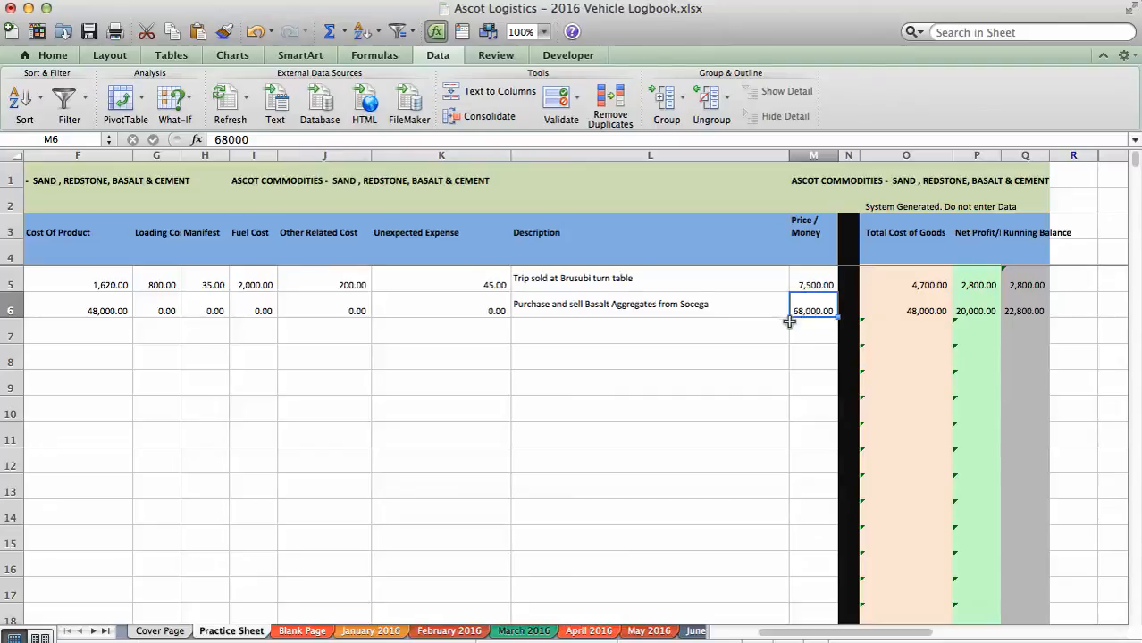
pyautogui.click(755, 308)
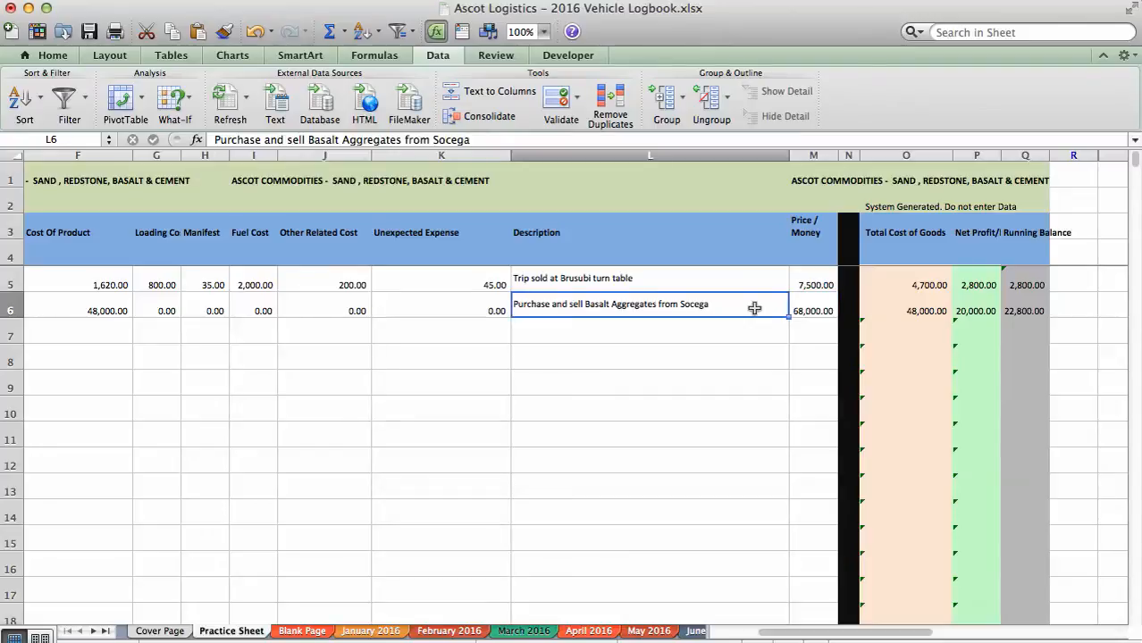
pyautogui.click(806, 311)
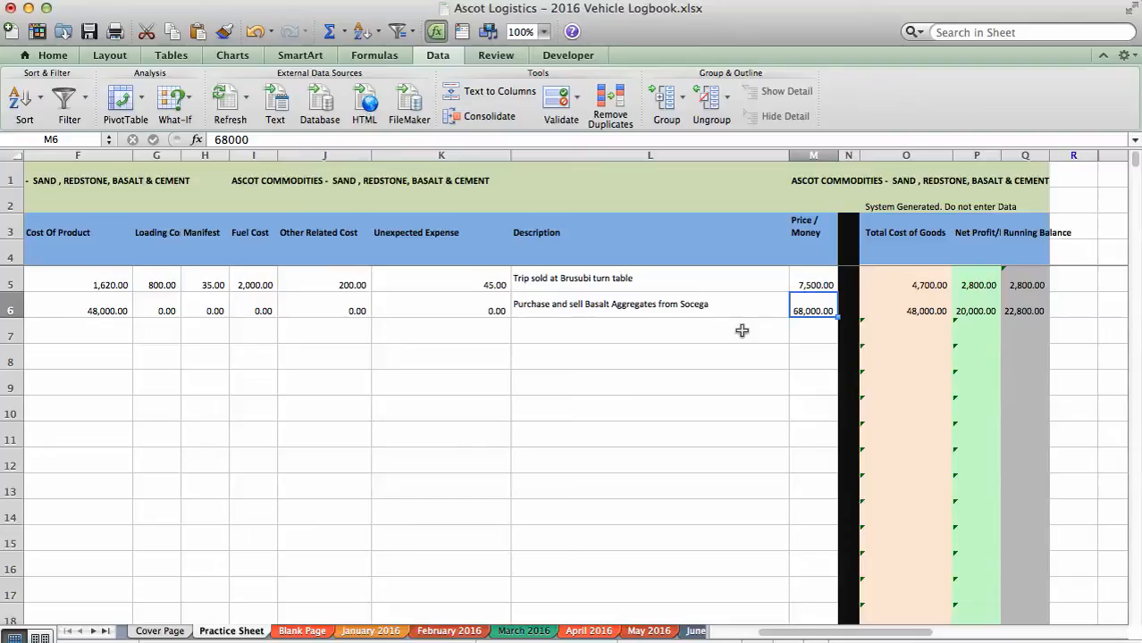
pyautogui.press('Left')
pyautogui.press('Left')
pyautogui.press('Left')
pyautogui.press('Left')
pyautogui.press('Left')
pyautogui.press('Left')
pyautogui.press('Left')
pyautogui.press('Left')
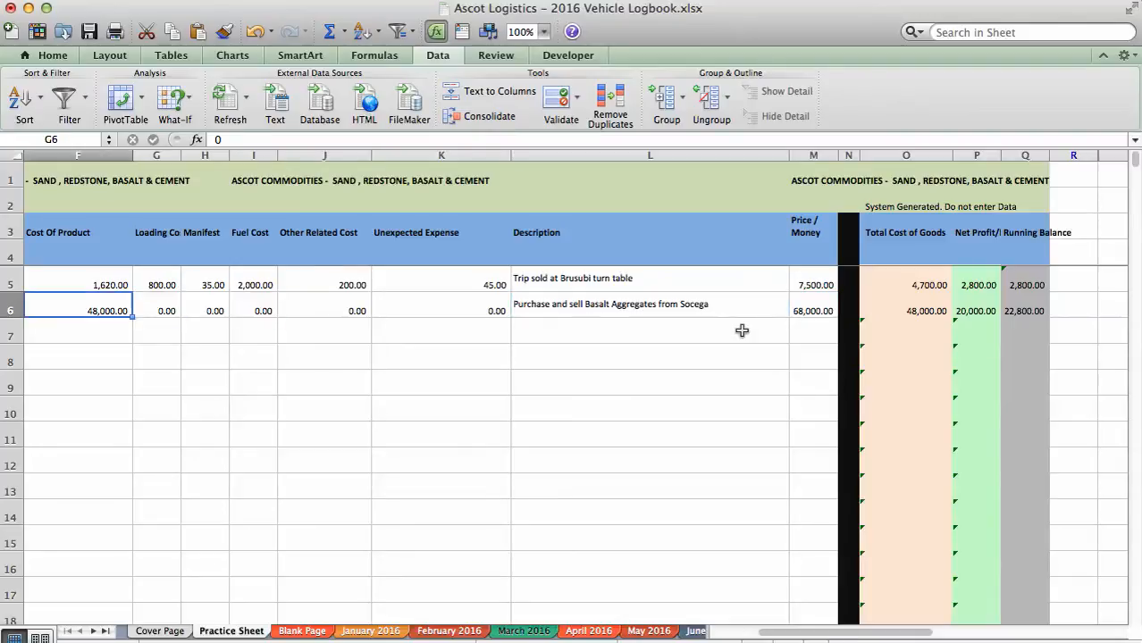
pyautogui.press('Right')
pyautogui.press('Right')
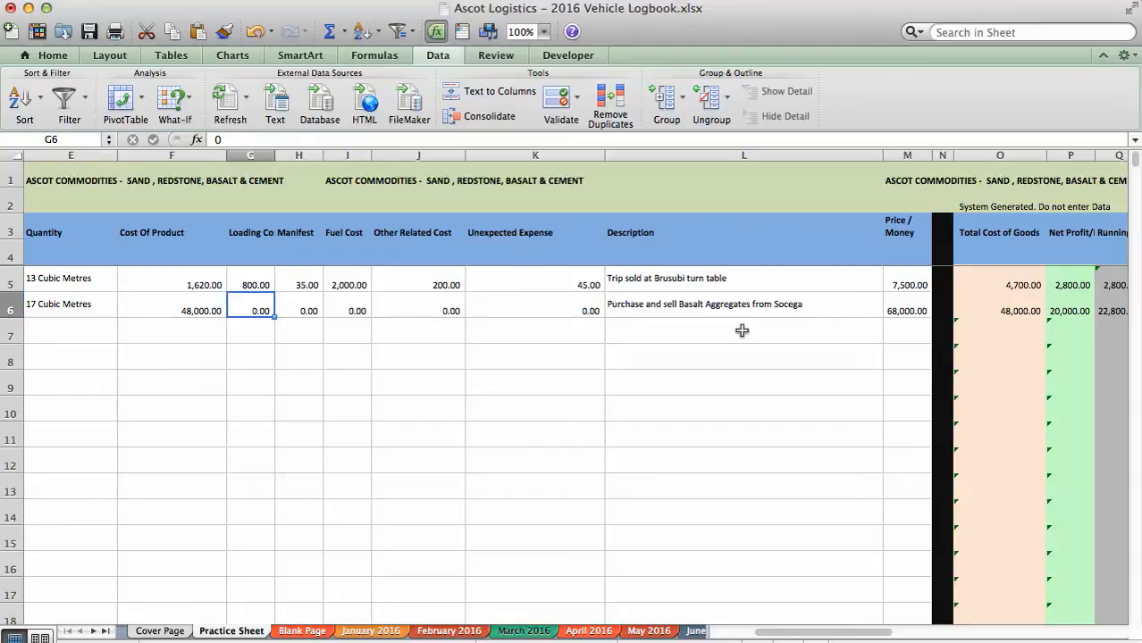
pyautogui.press('Left')
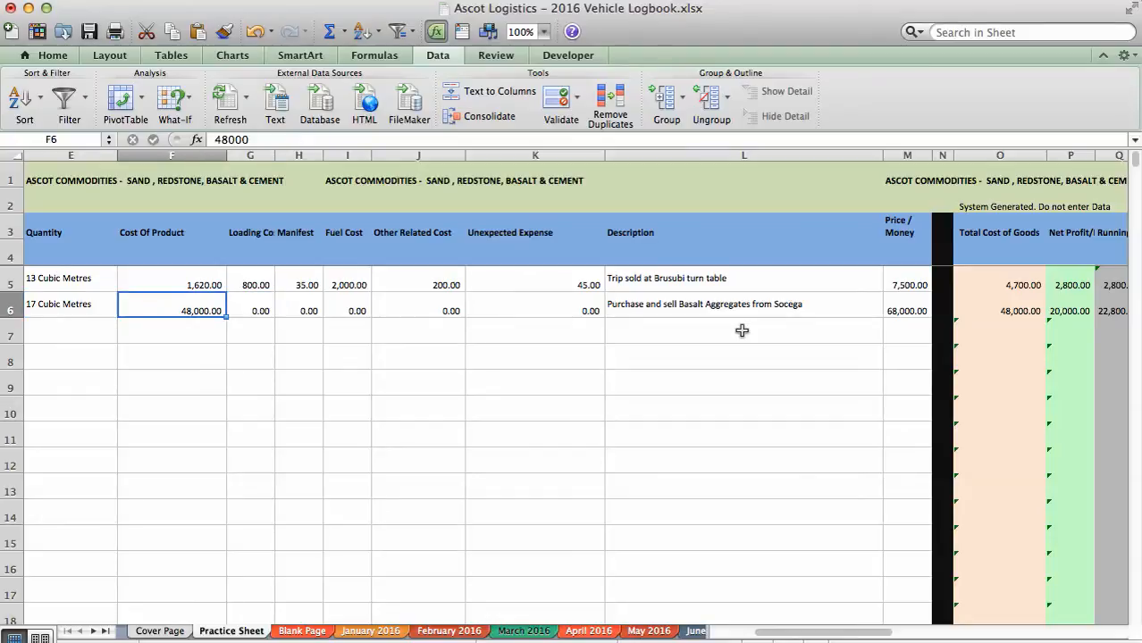
pyautogui.press('Right')
pyautogui.press('Right')
pyautogui.press('Right')
pyautogui.press('Right')
pyautogui.press('Right')
pyautogui.press('Right')
pyautogui.press('Right')
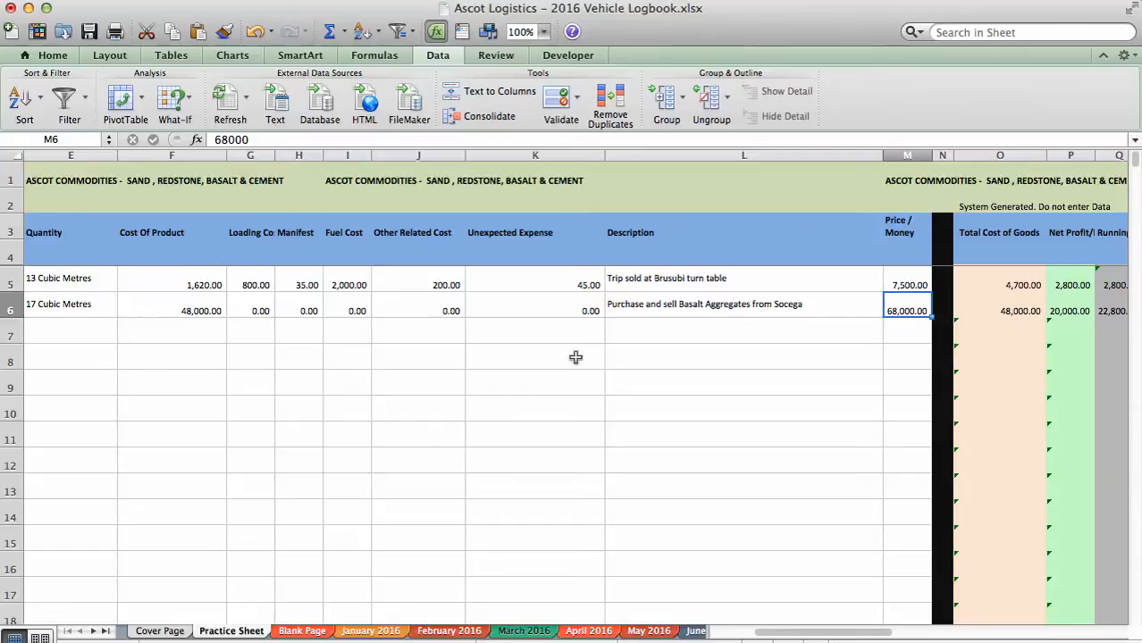
# Enter 07th Oct 2016 as the transaction date for entry 3.
pyautogui.click(162, 338)
pyautogui.press('Left')
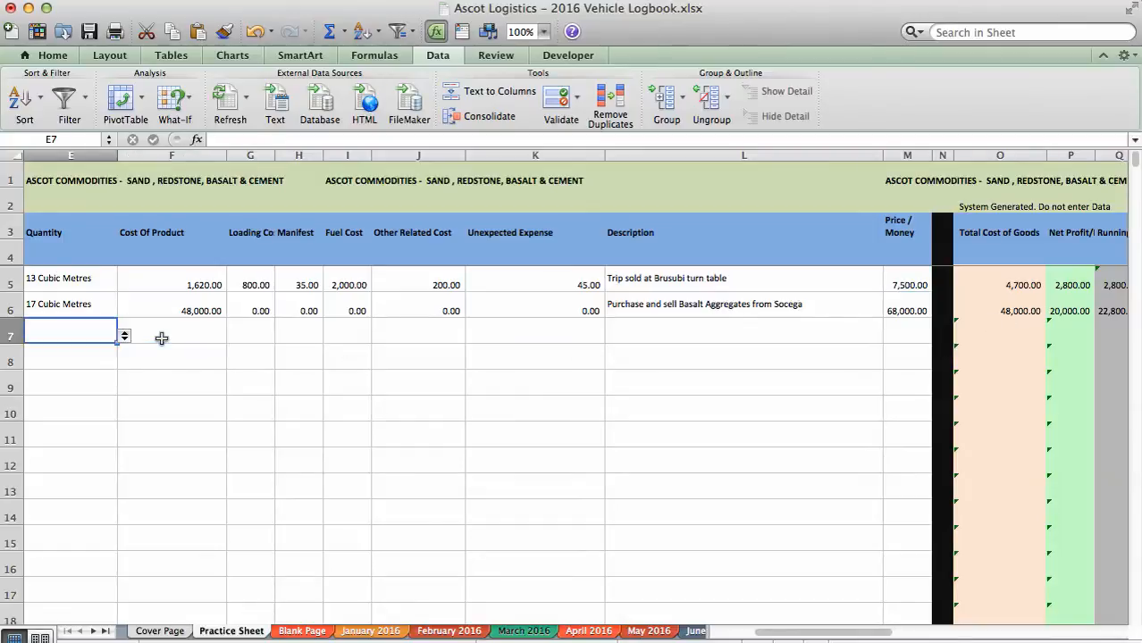
pyautogui.press('Left')
pyautogui.press('Left')
pyautogui.press('Left')
pyautogui.press('Left')
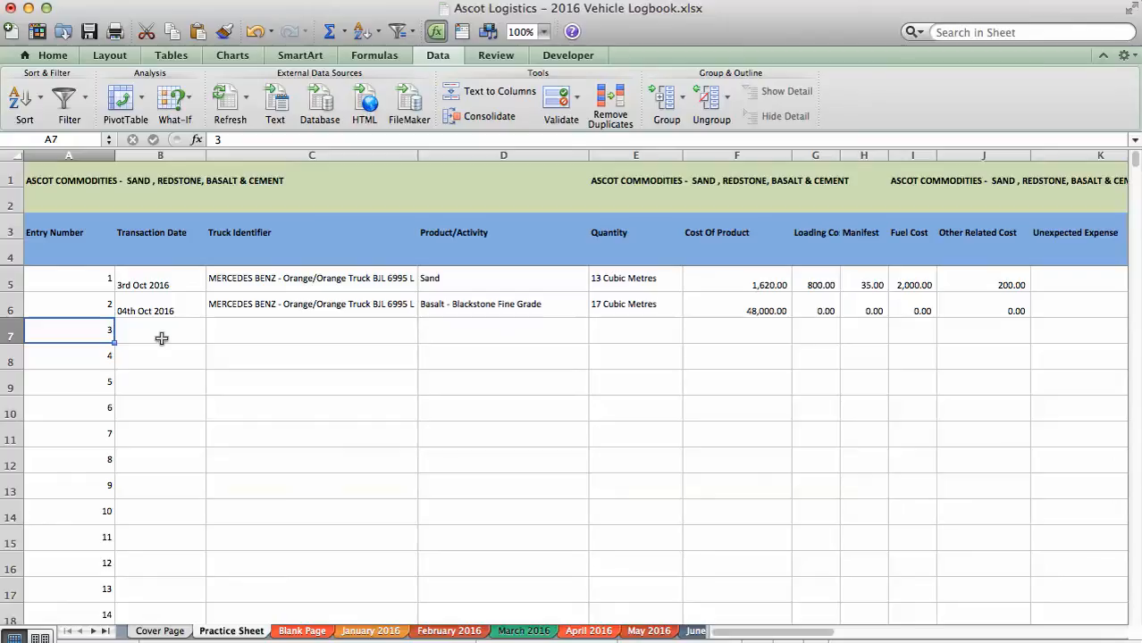
pyautogui.click(161, 337)
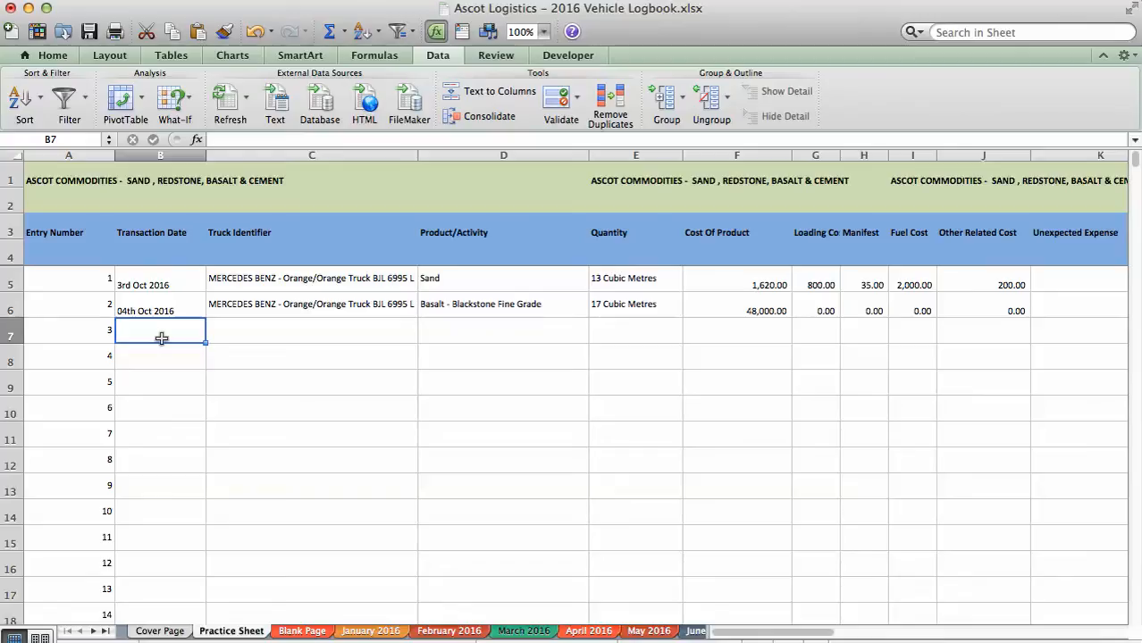
pyautogui.write('07th')
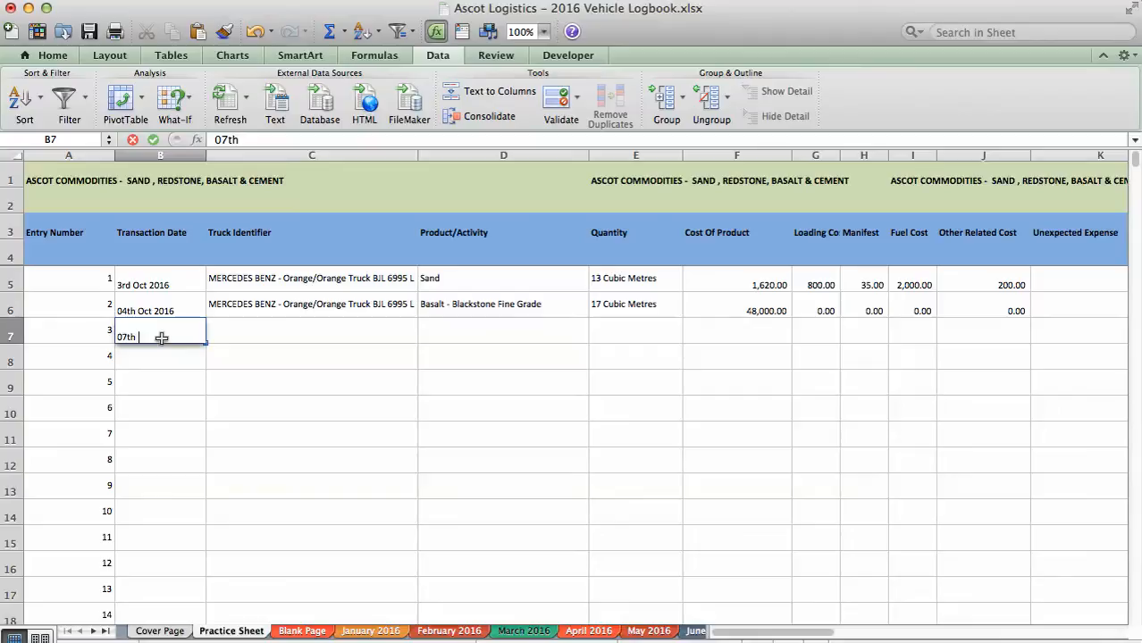
pyautogui.write(' Oct')
pyautogui.write('2016')
pyautogui.press('Tab')
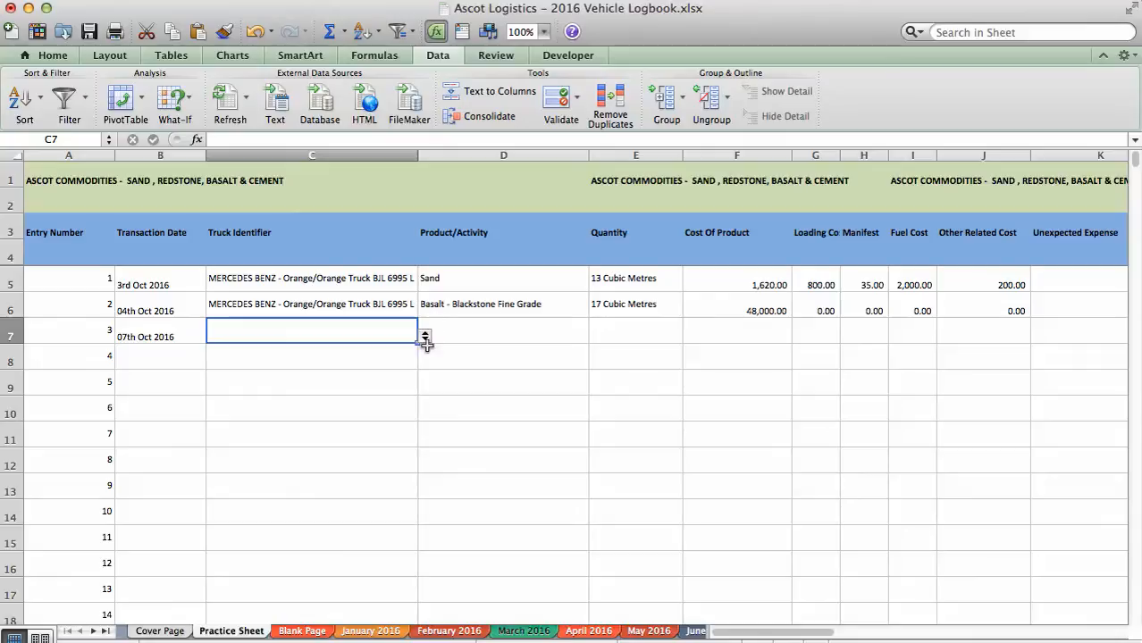
# For entry 3, choose the MERCEDES BENZ - Orange/Orange Truck as truck identifier and Expense - Unexpected as the product/activity.
pyautogui.click(426, 337)
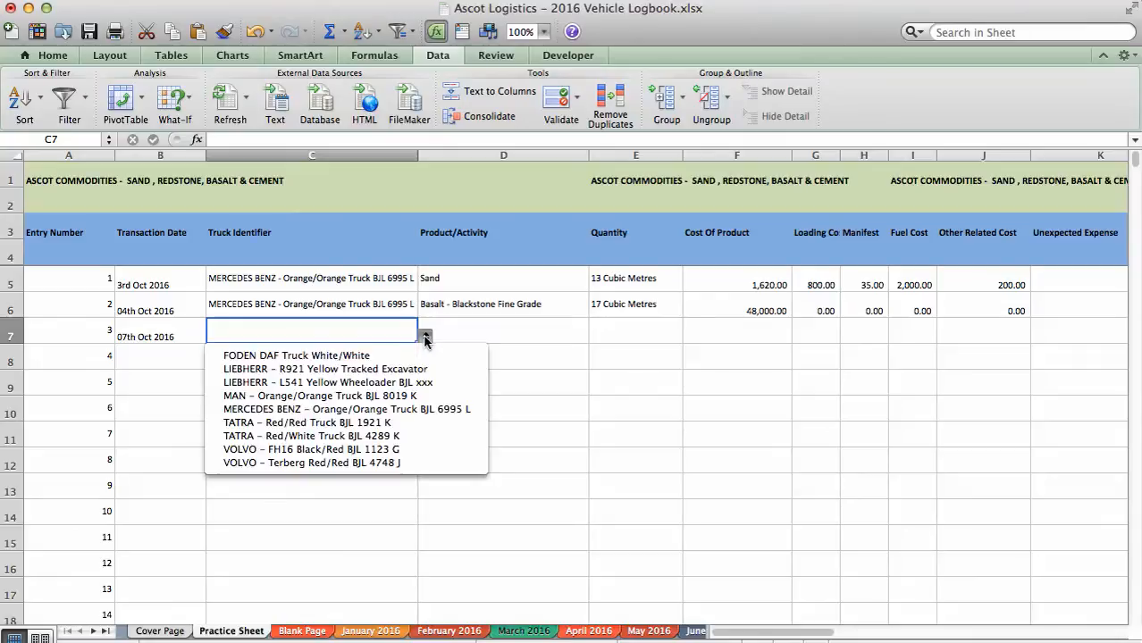
pyautogui.click(373, 410)
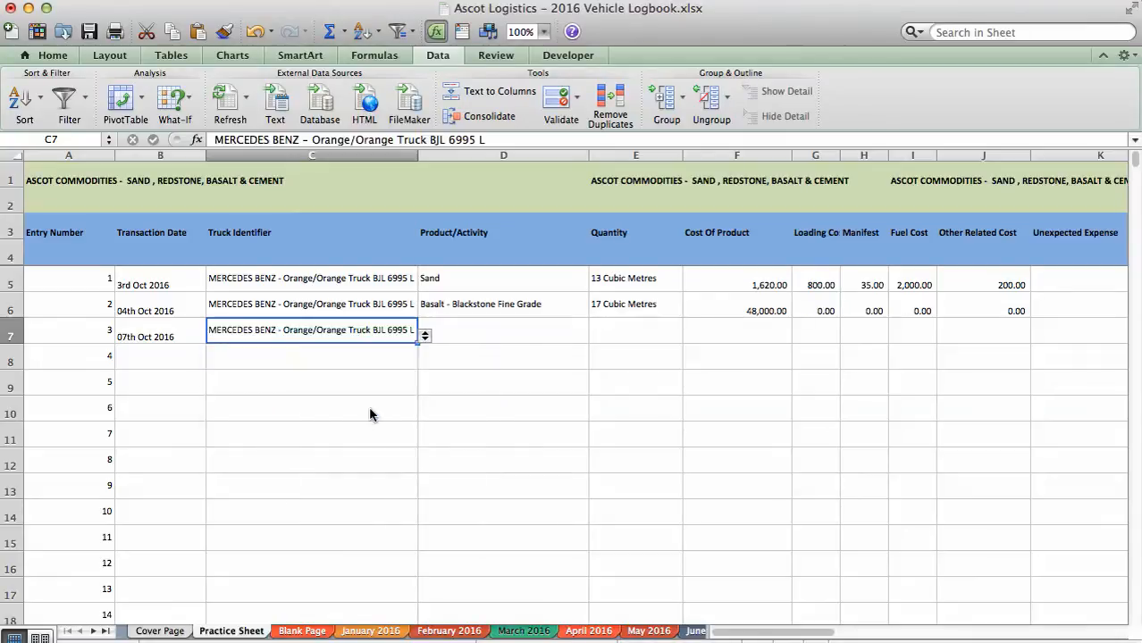
pyautogui.click(477, 334)
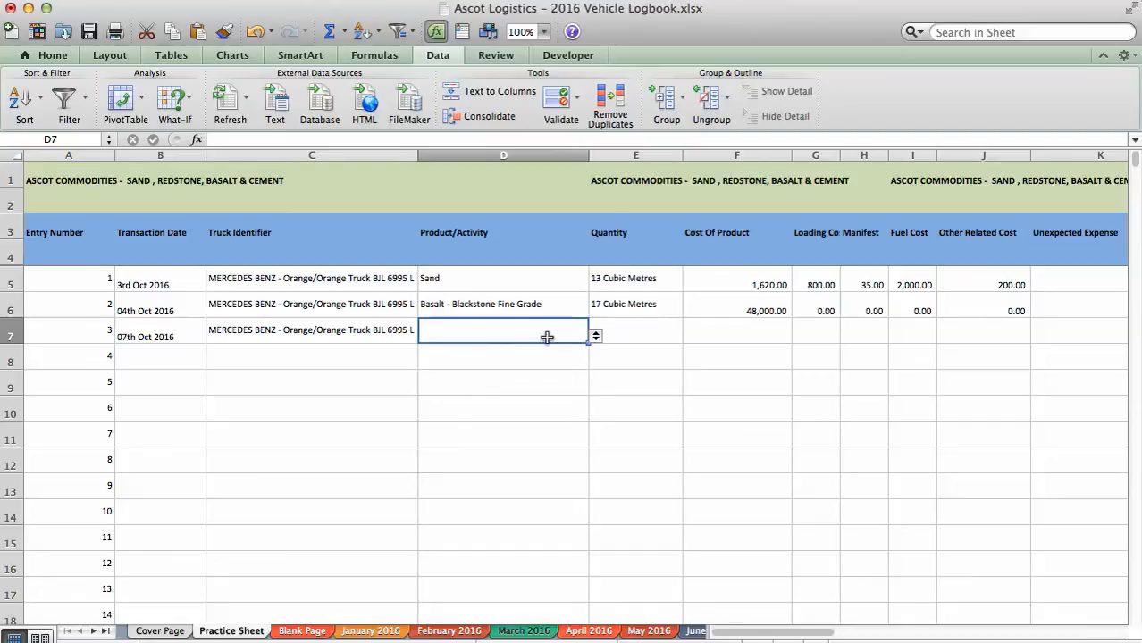
pyautogui.click(596, 336)
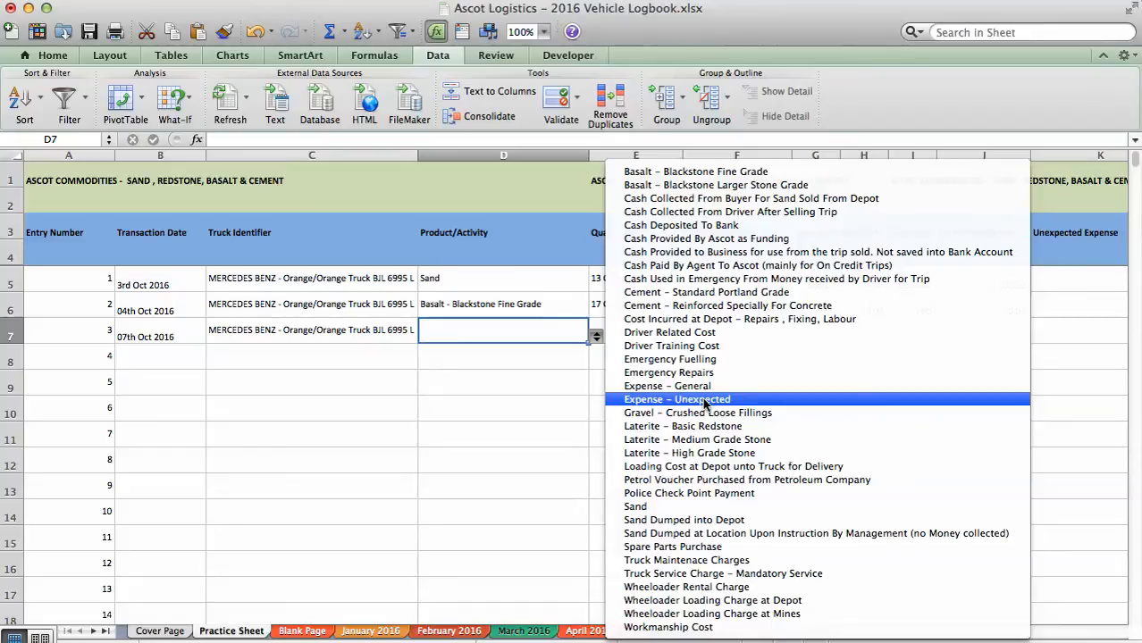
pyautogui.click(705, 405)
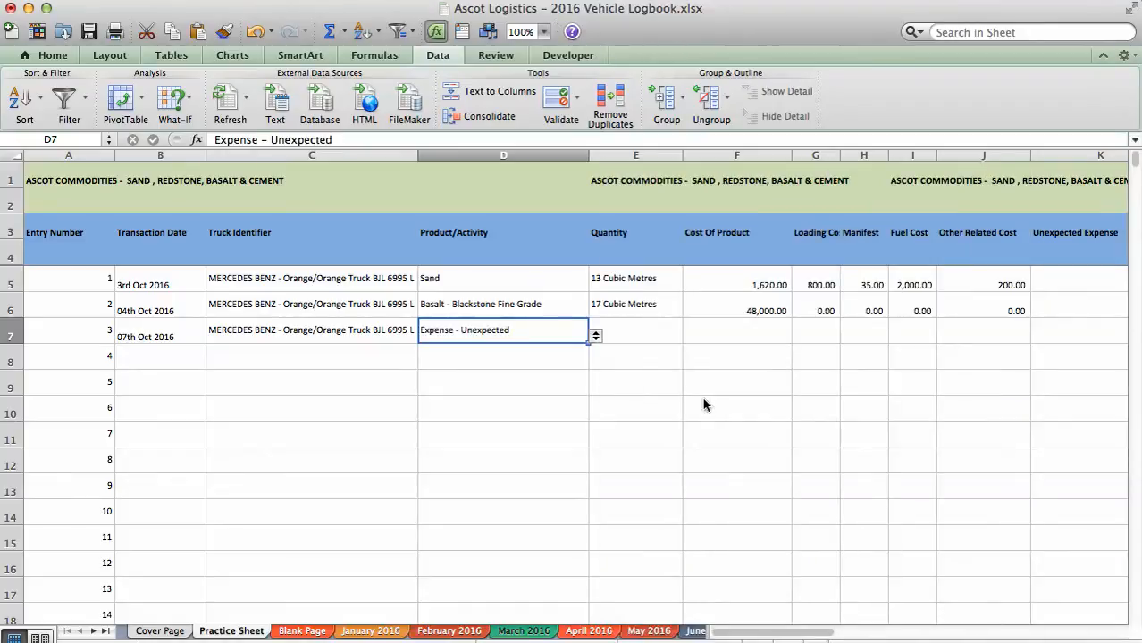
# Set entry 3's quantity to Not Applicable and its cost of product to 4700.
pyautogui.click(647, 339)
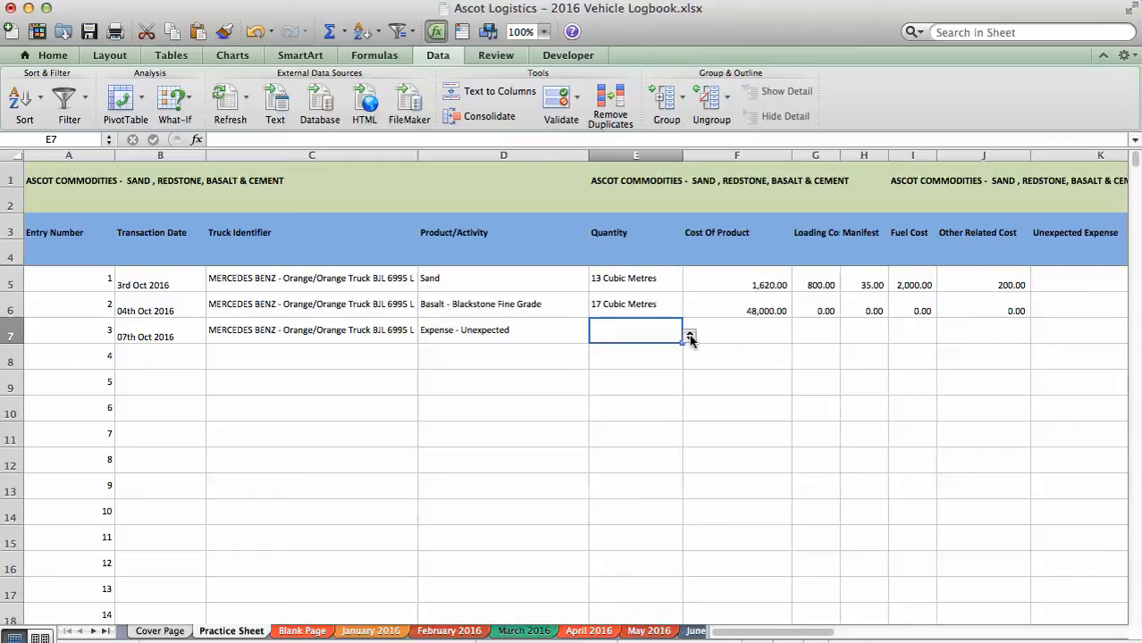
pyautogui.click(690, 337)
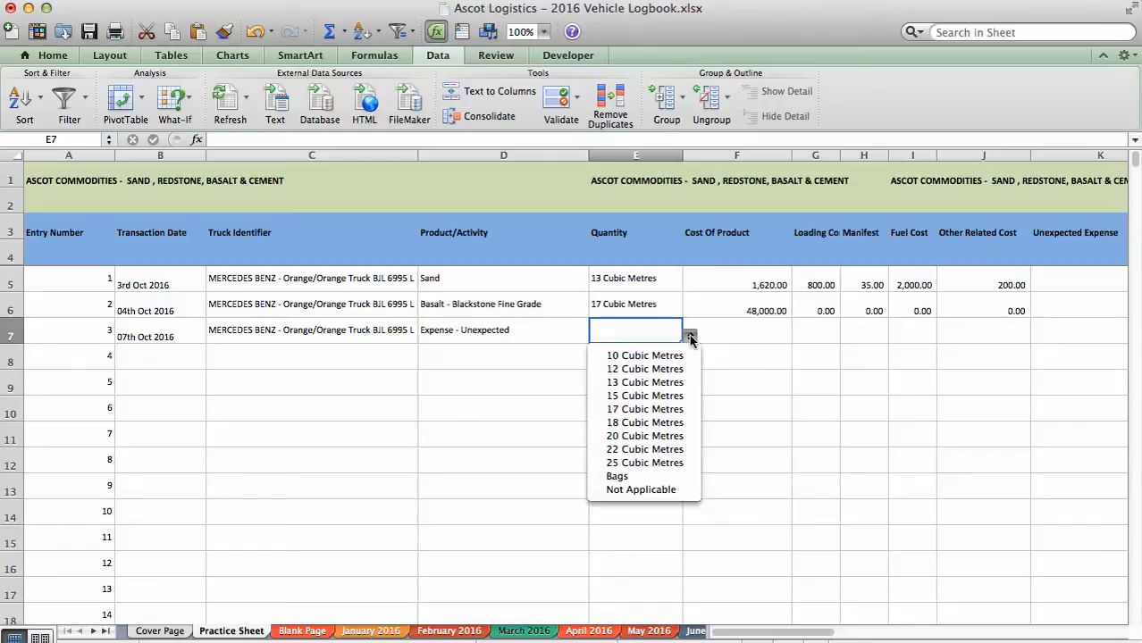
pyautogui.click(638, 489)
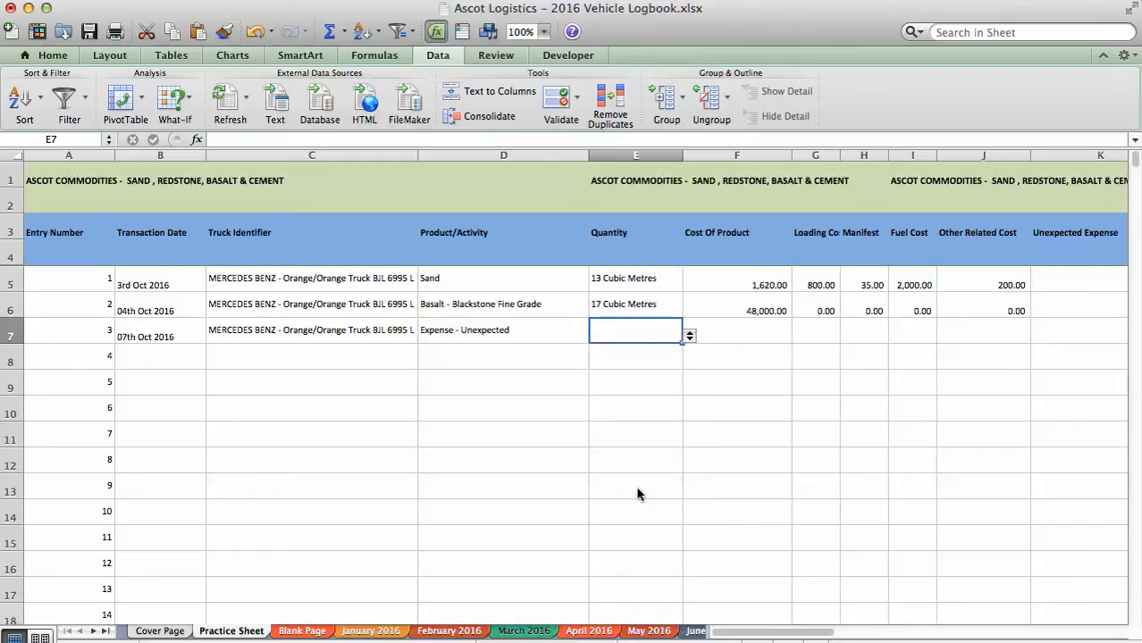
pyautogui.click(744, 334)
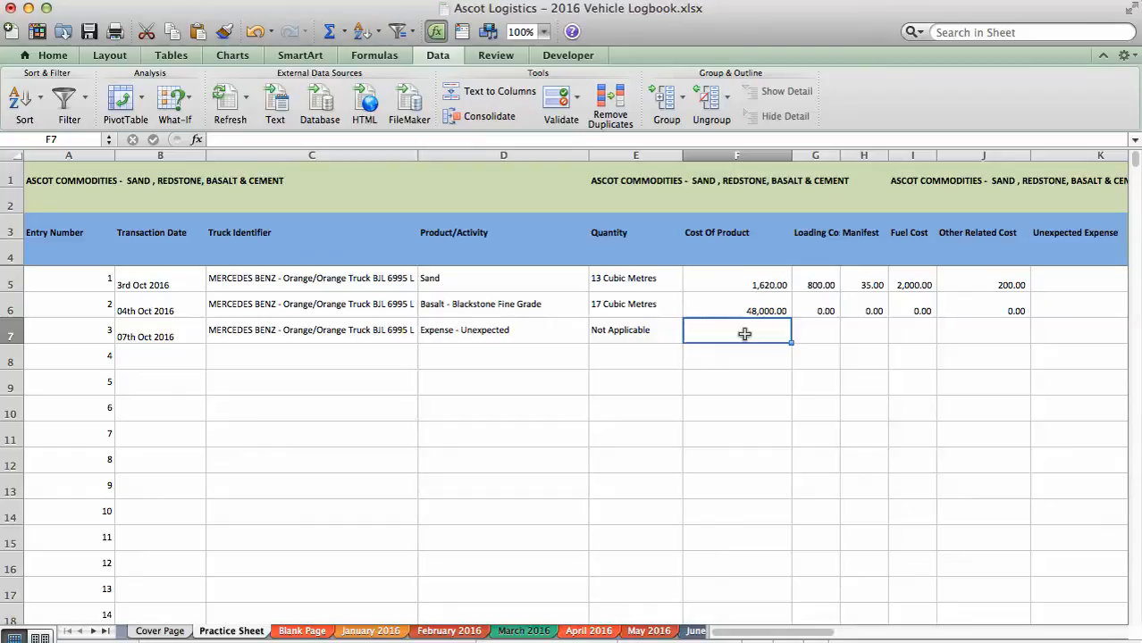
pyautogui.write('4700')
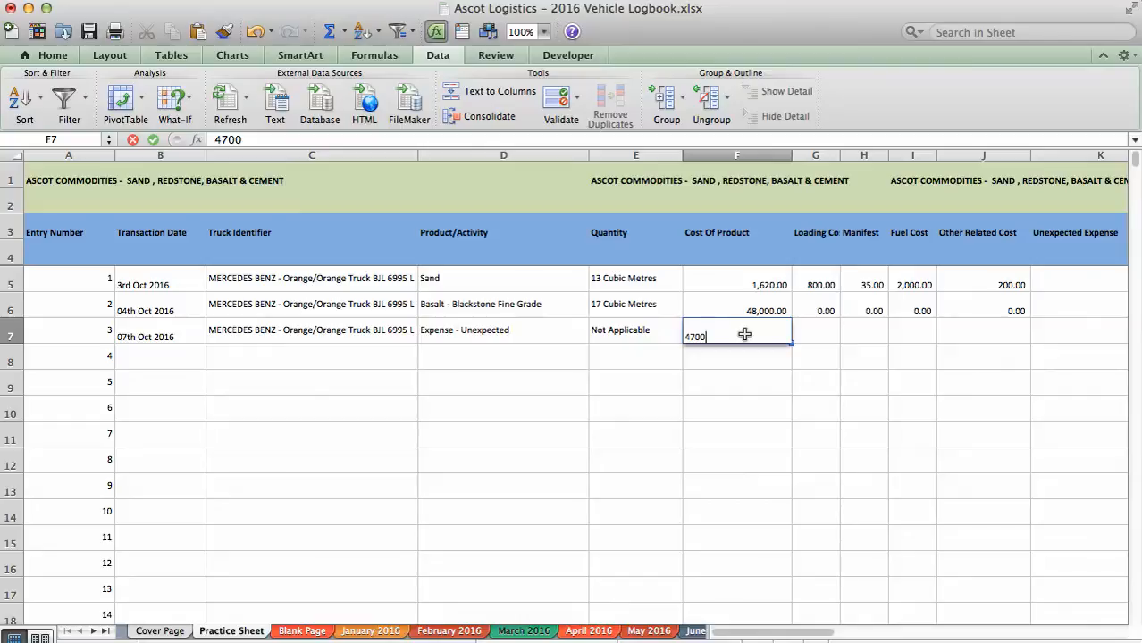
pyautogui.press('Tab')
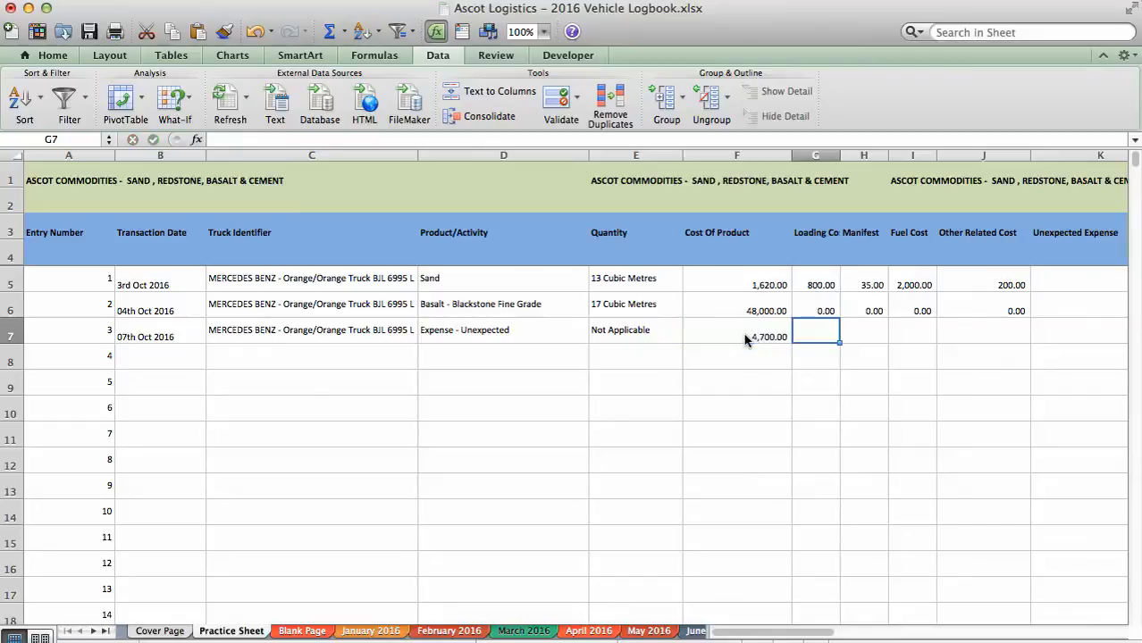
# Enter 0 for entry 3's loading cost, manifest, fuel cost, other related cost and unexpected expense.
pyautogui.write('00')
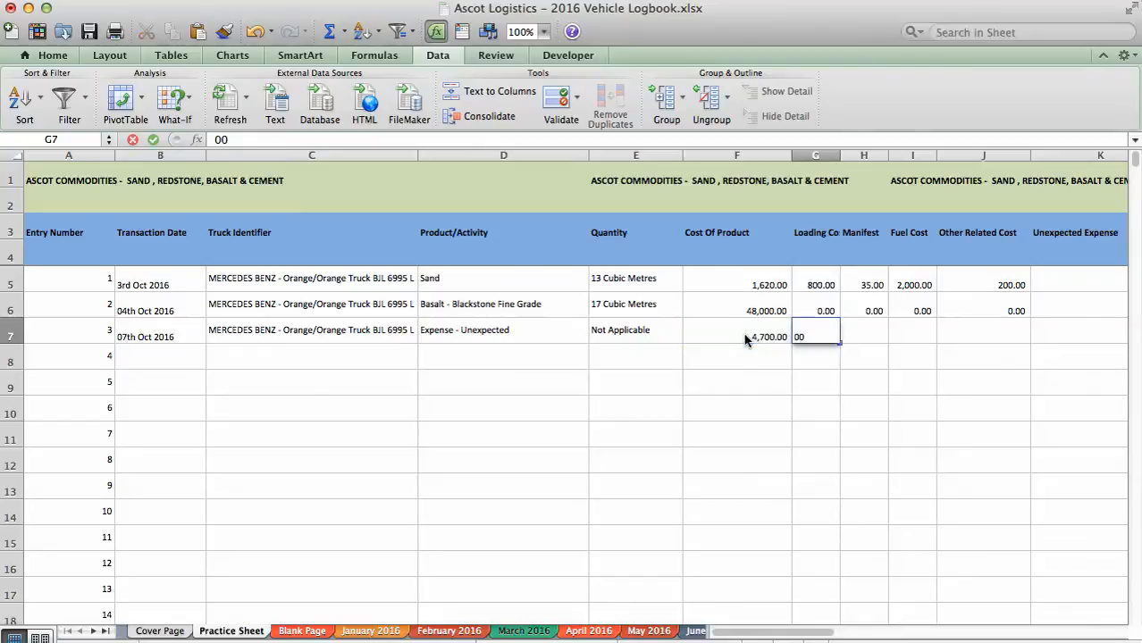
pyautogui.press('Tab')
pyautogui.write('0')
pyautogui.press('Tab')
pyautogui.write('0')
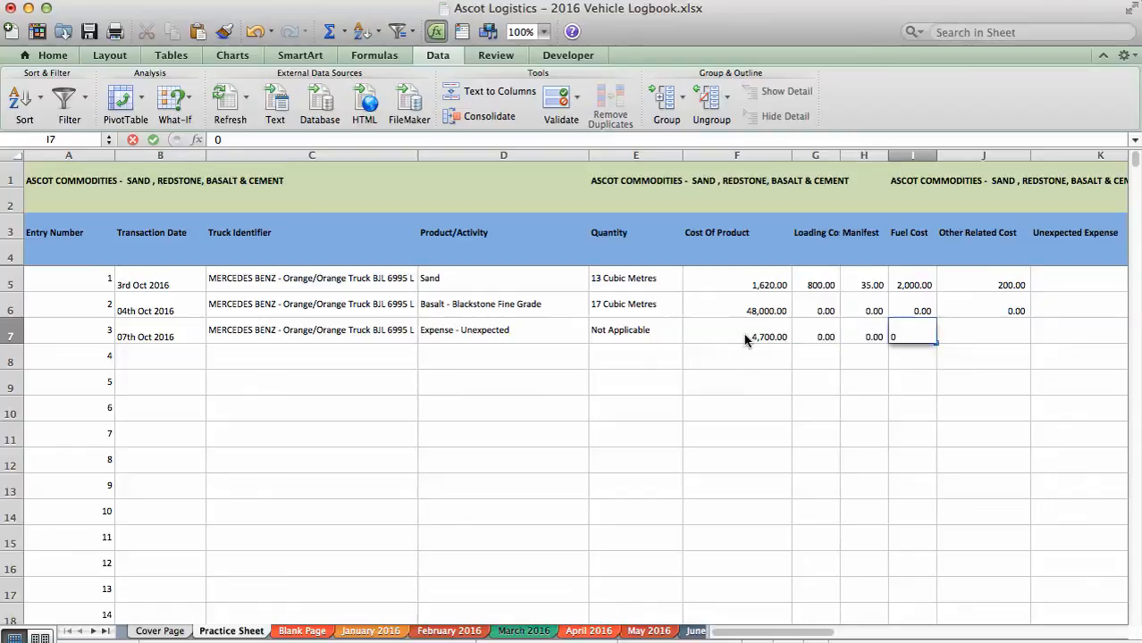
pyautogui.press('Tab')
pyautogui.write('0')
pyautogui.press('Tab')
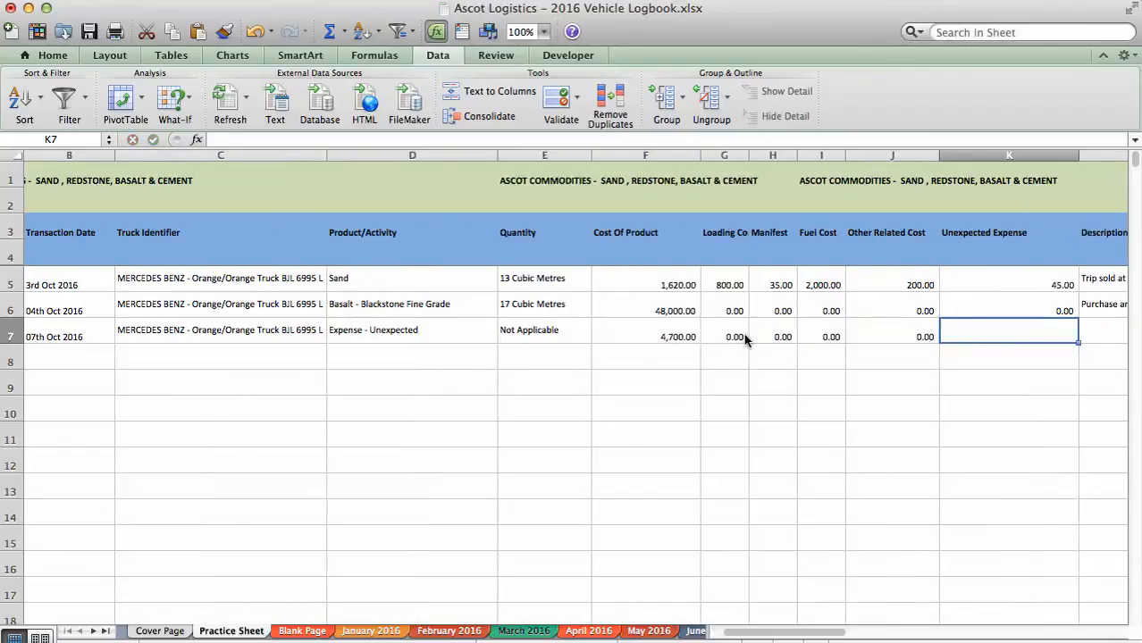
pyautogui.write('0')
pyautogui.press('Tab')
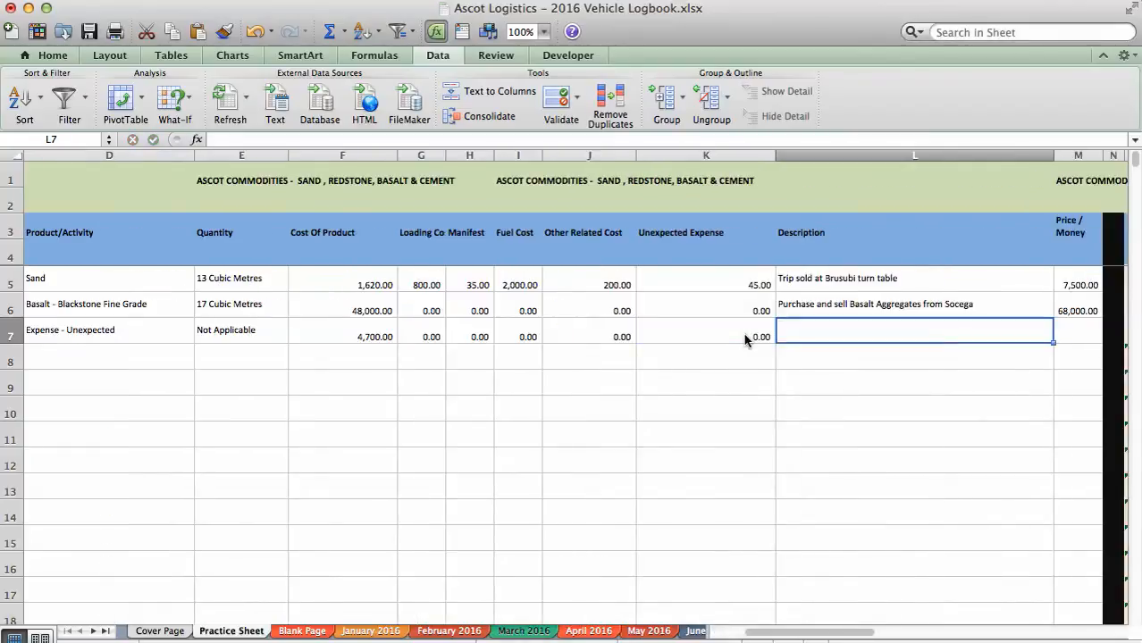
# Describe entry 3 as "New Second hand trye purchased" and enter 0 as its price/money.
pyautogui.write('Ne')
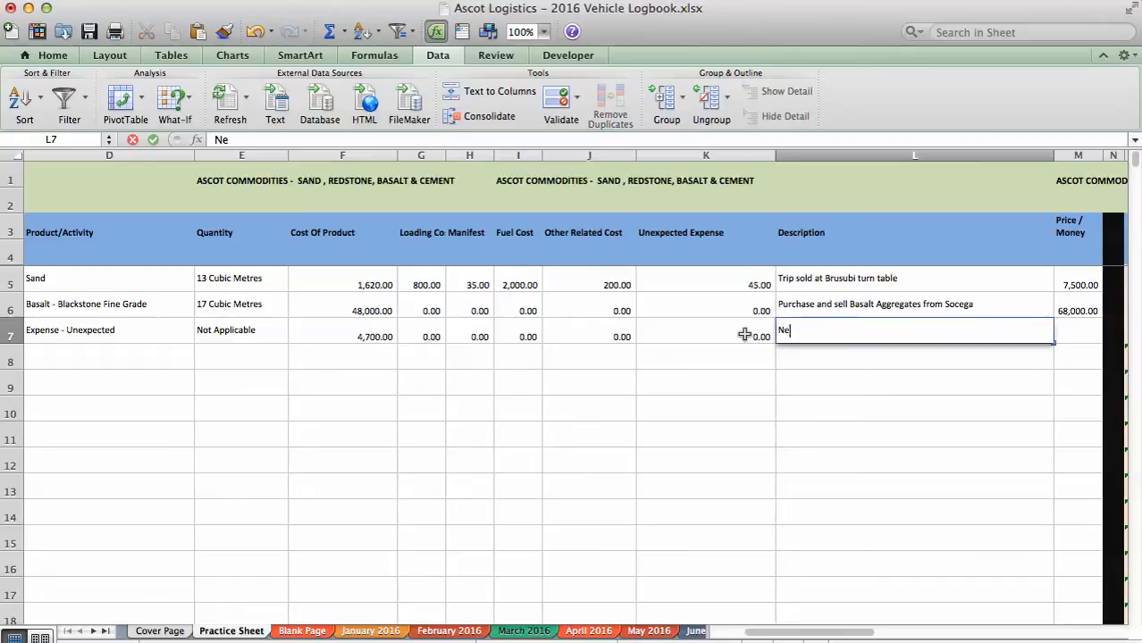
pyautogui.write('w Second ')
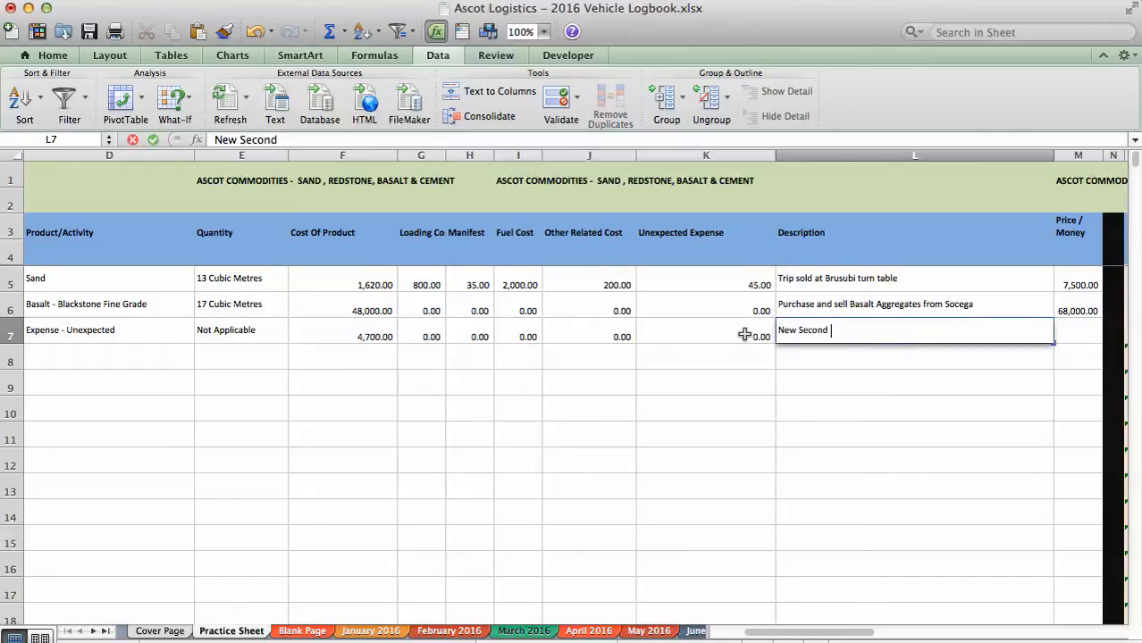
pyautogui.write('hand trye p')
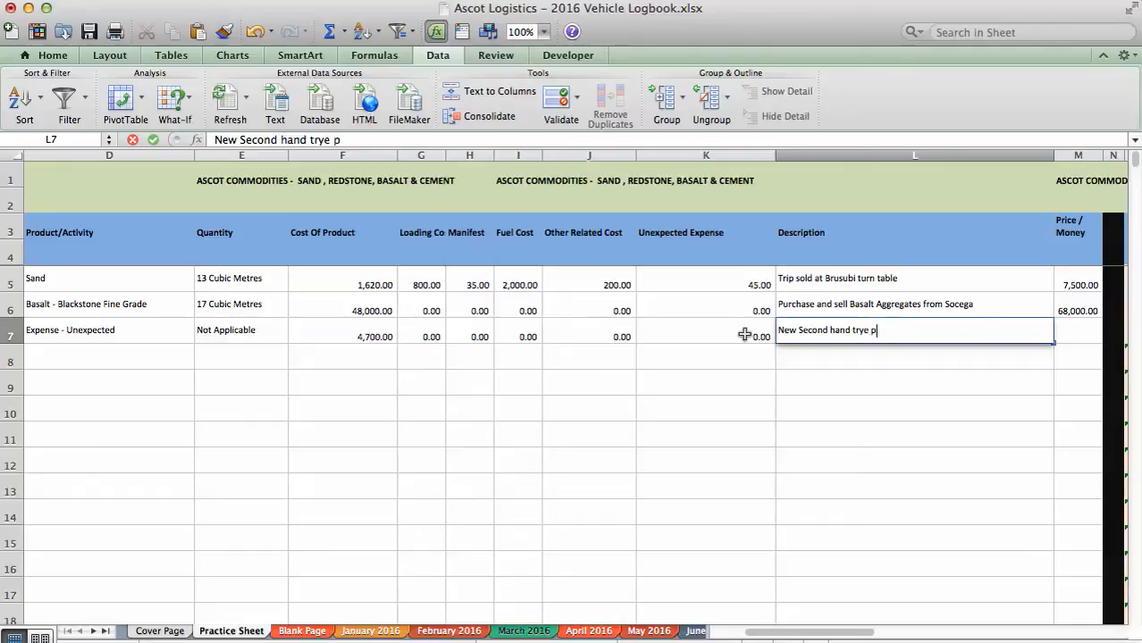
pyautogui.write('urchased')
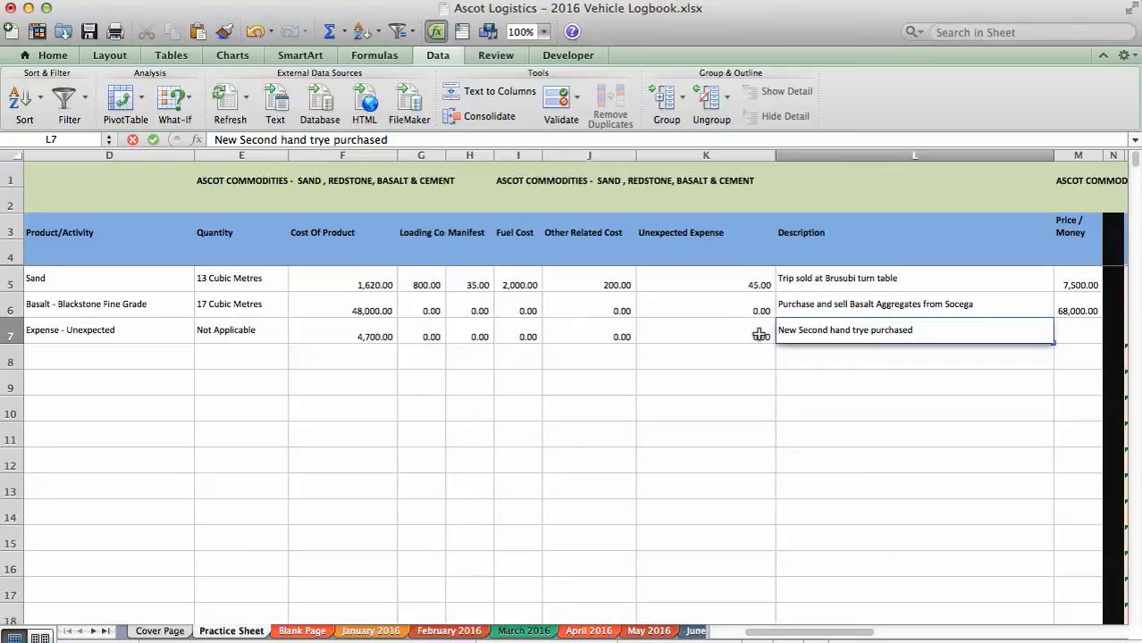
pyautogui.press('Tab')
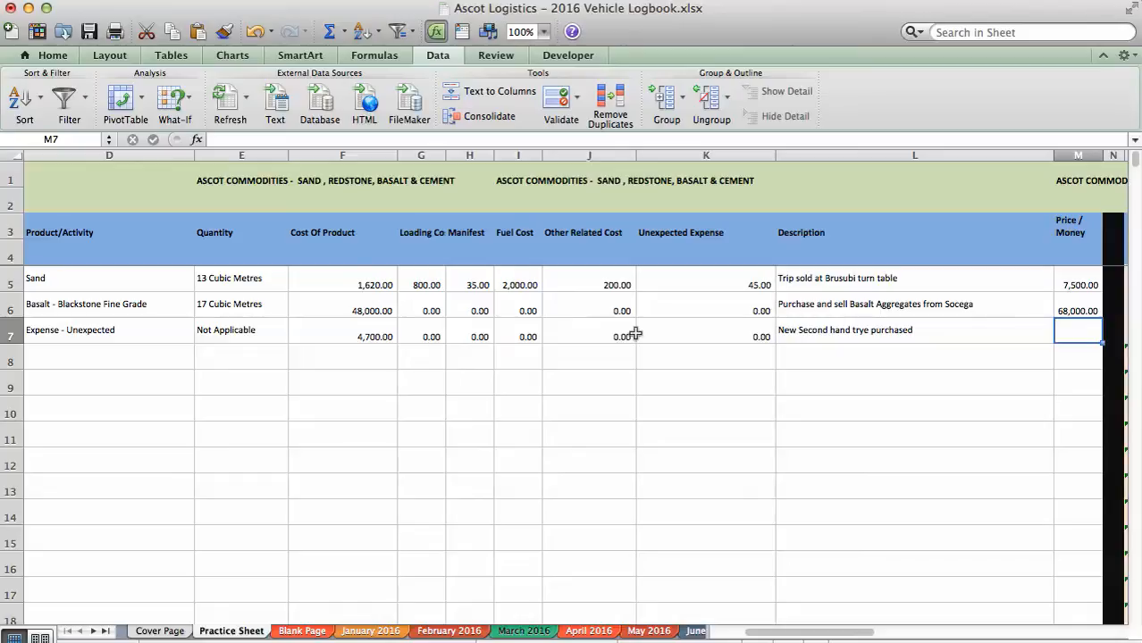
pyautogui.write('0')
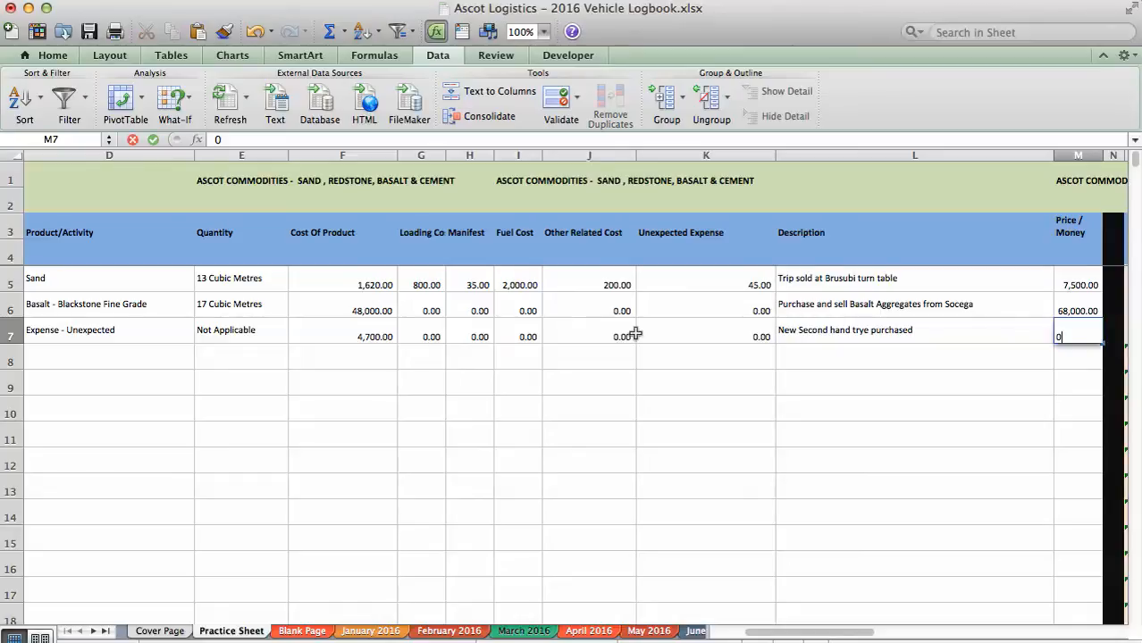
pyautogui.press('Tab')
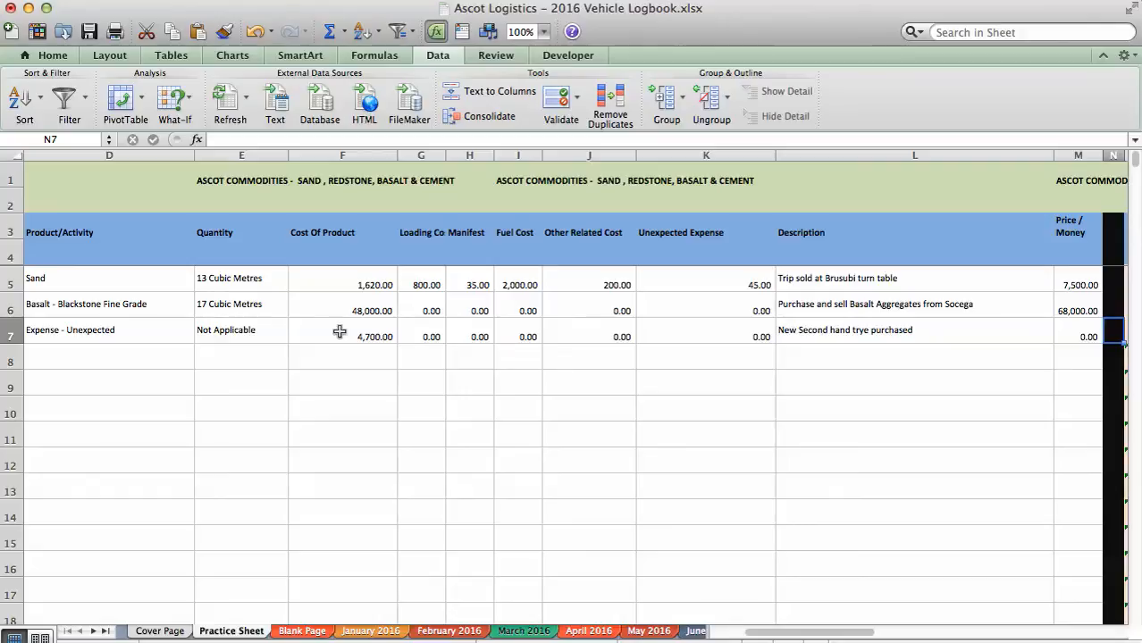
# Review the cost headings from Cost Of Product to Unexpected Expense against entry 3's cost of product, loading cost and price/money.
pyautogui.click(331, 231)
pyautogui.moveTo(330, 231); pyautogui.dragTo(714, 241)
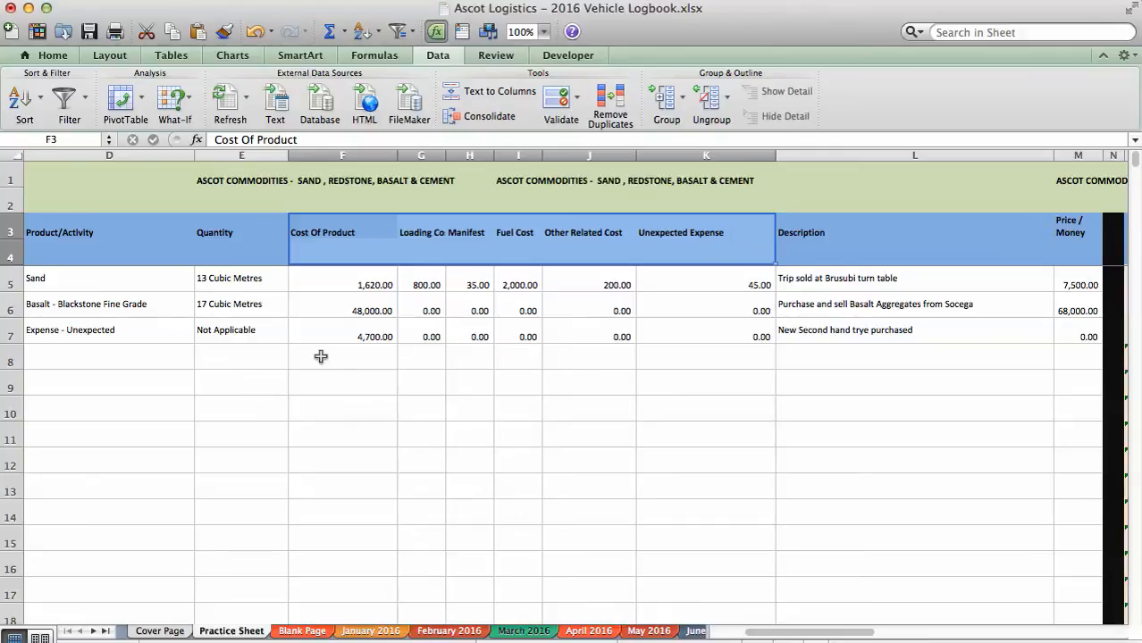
pyautogui.click(358, 337)
pyautogui.click(436, 336)
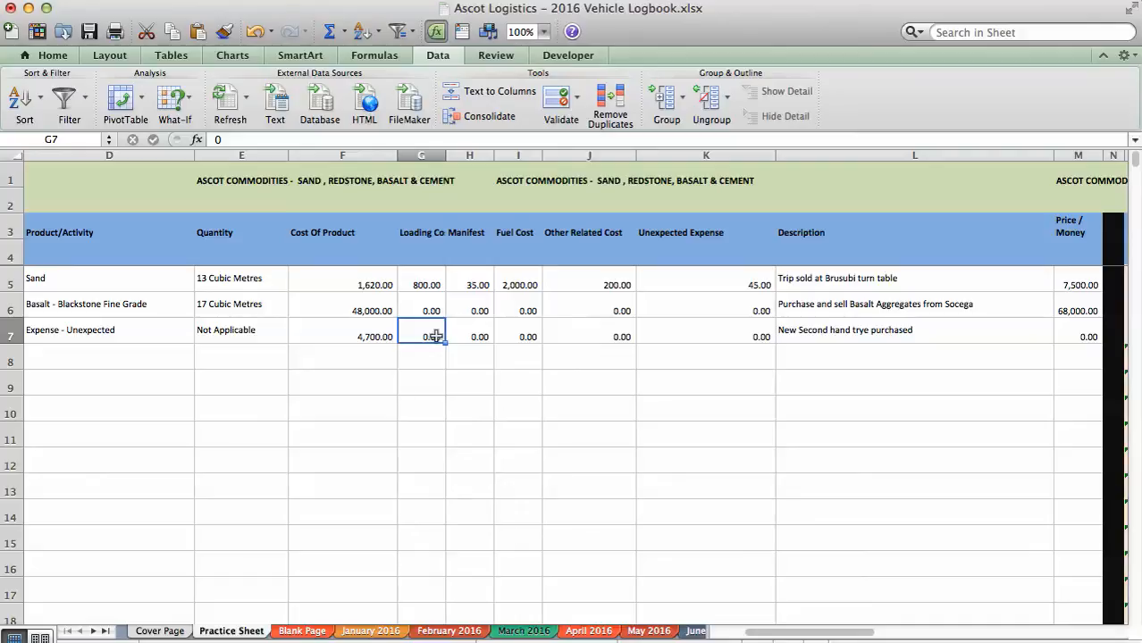
pyautogui.click(371, 334)
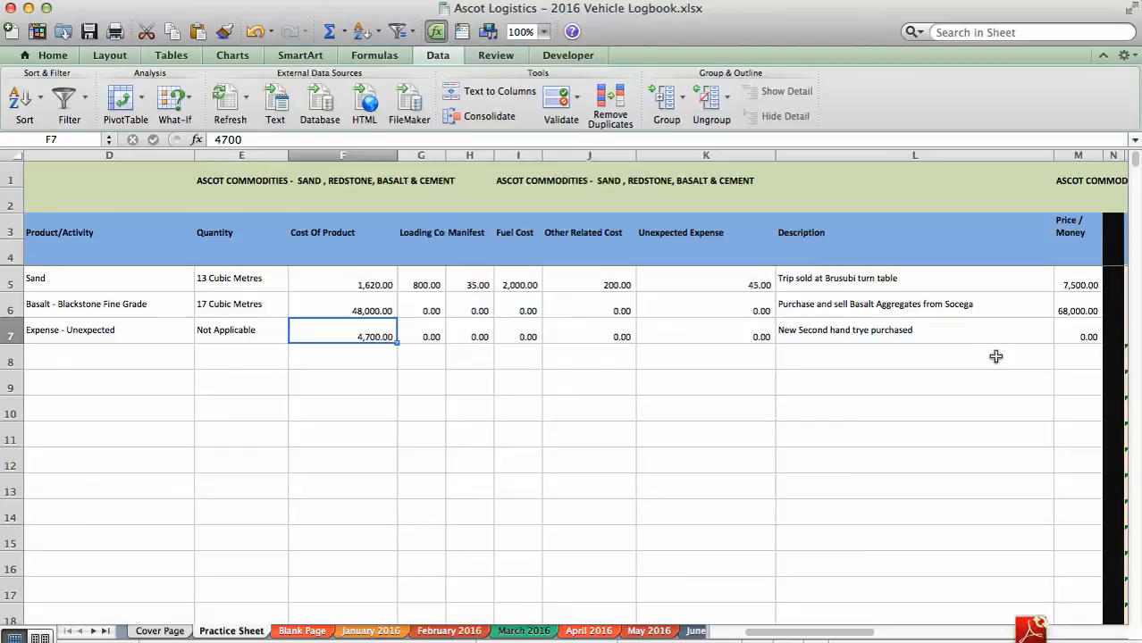
pyautogui.click(1070, 336)
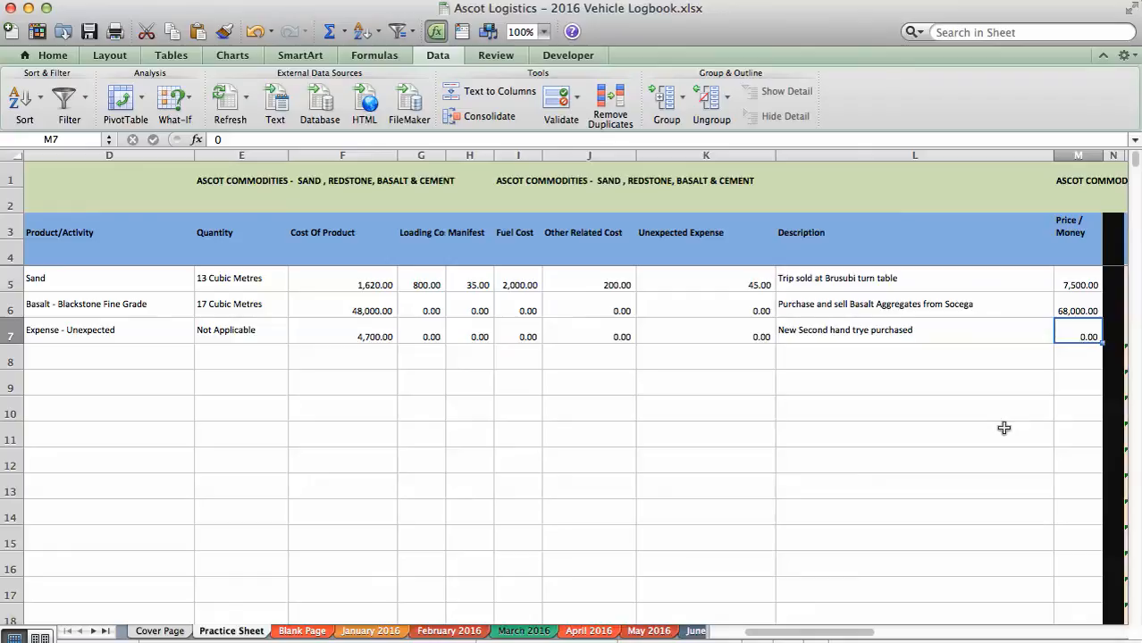
# Examine how entry 3's costs and price feed its total cost of goods, net profit and running balance, comparing the balance with entry 2's.
pyautogui.press('Right')
pyautogui.press('Right')
pyautogui.press('Right')
pyautogui.press('Right')
pyautogui.press('Right')
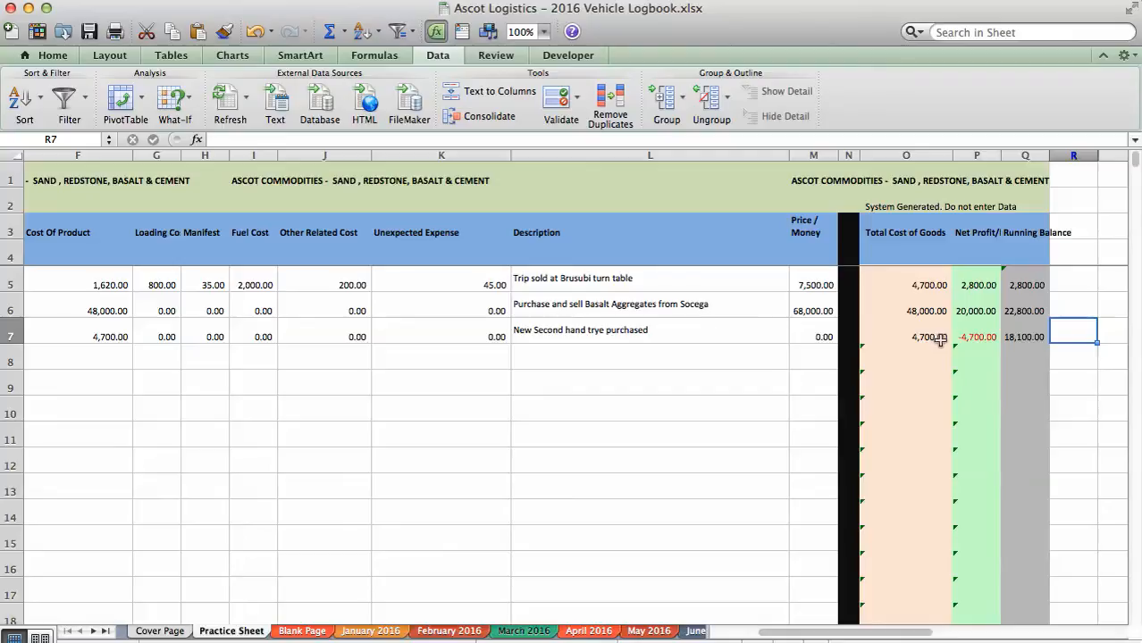
pyautogui.click(931, 338)
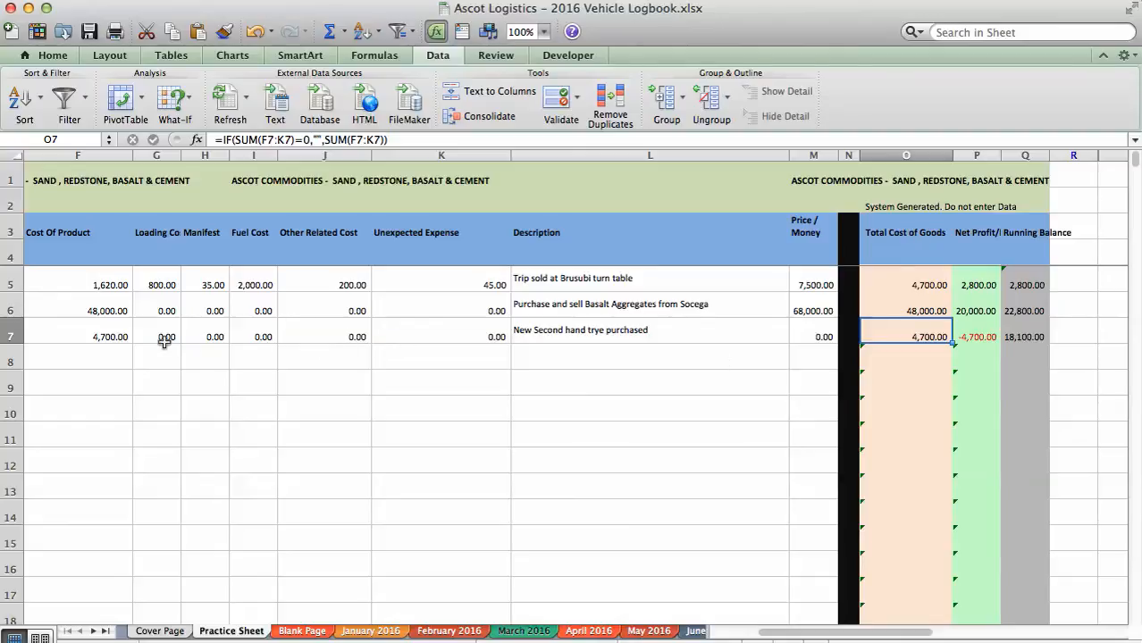
pyautogui.moveTo(97, 337); pyautogui.dragTo(402, 339)
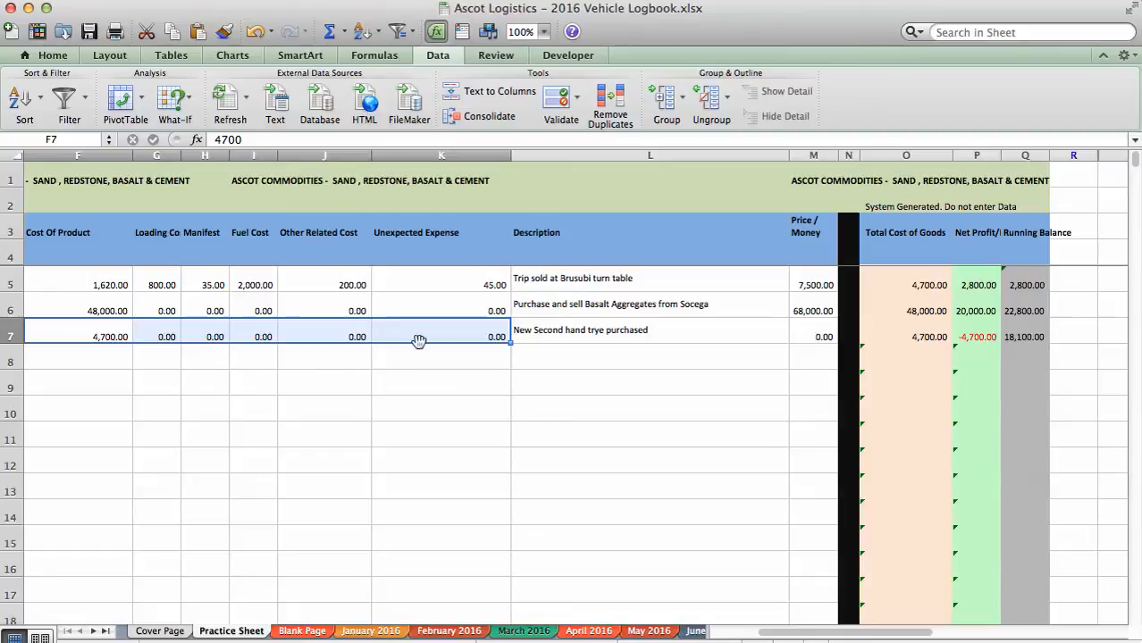
pyautogui.click(808, 337)
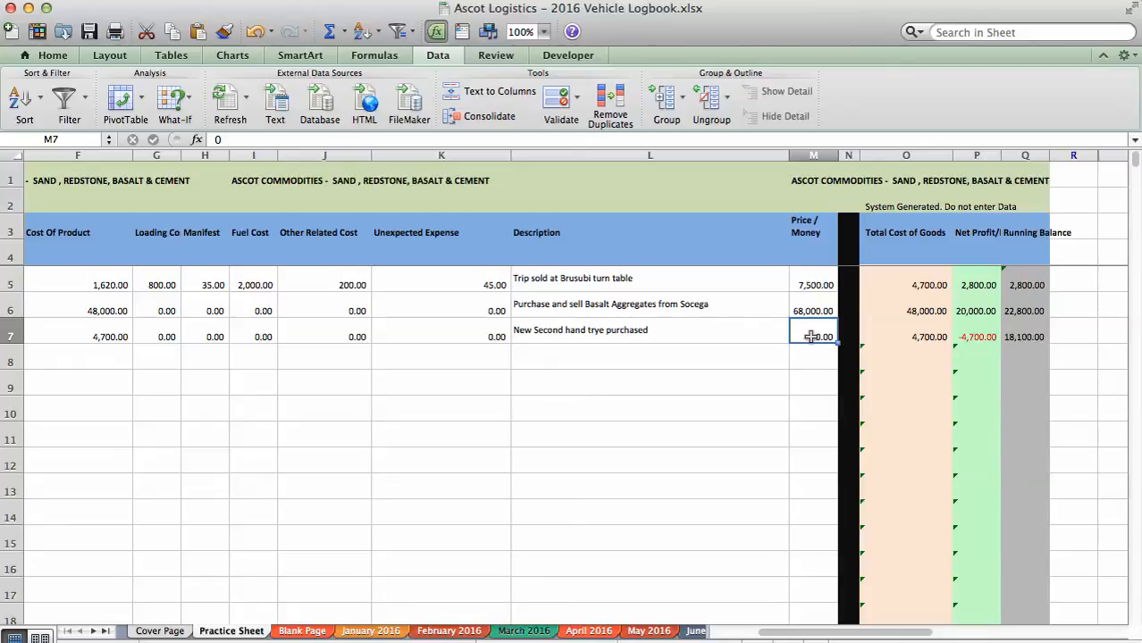
pyautogui.click(918, 337)
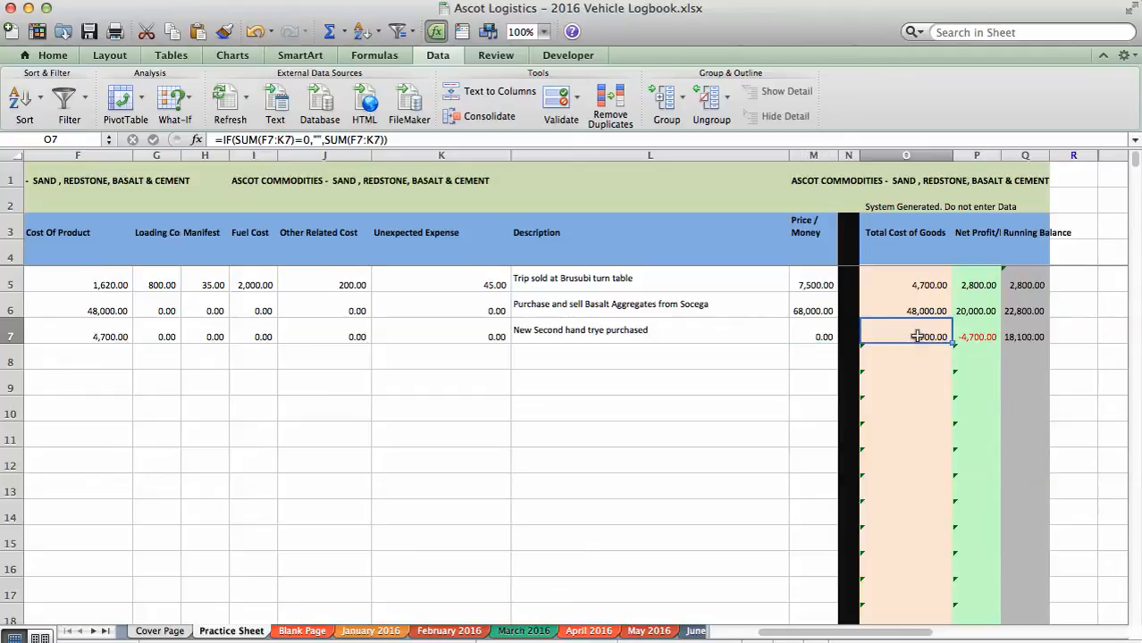
pyautogui.click(981, 338)
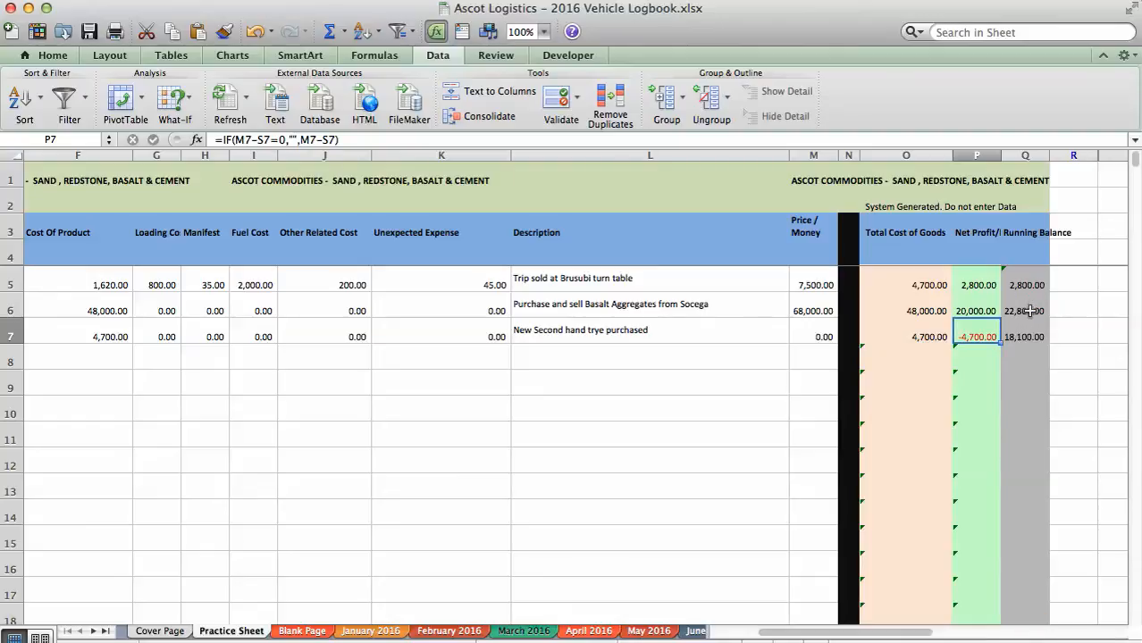
pyautogui.click(1030, 310)
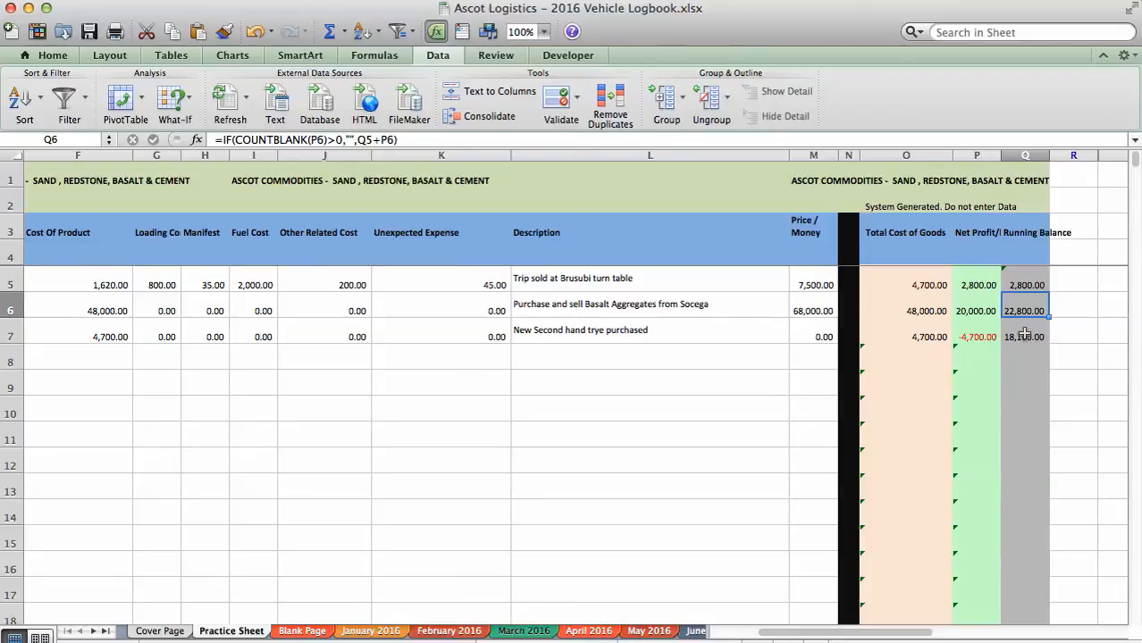
pyautogui.click(1025, 335)
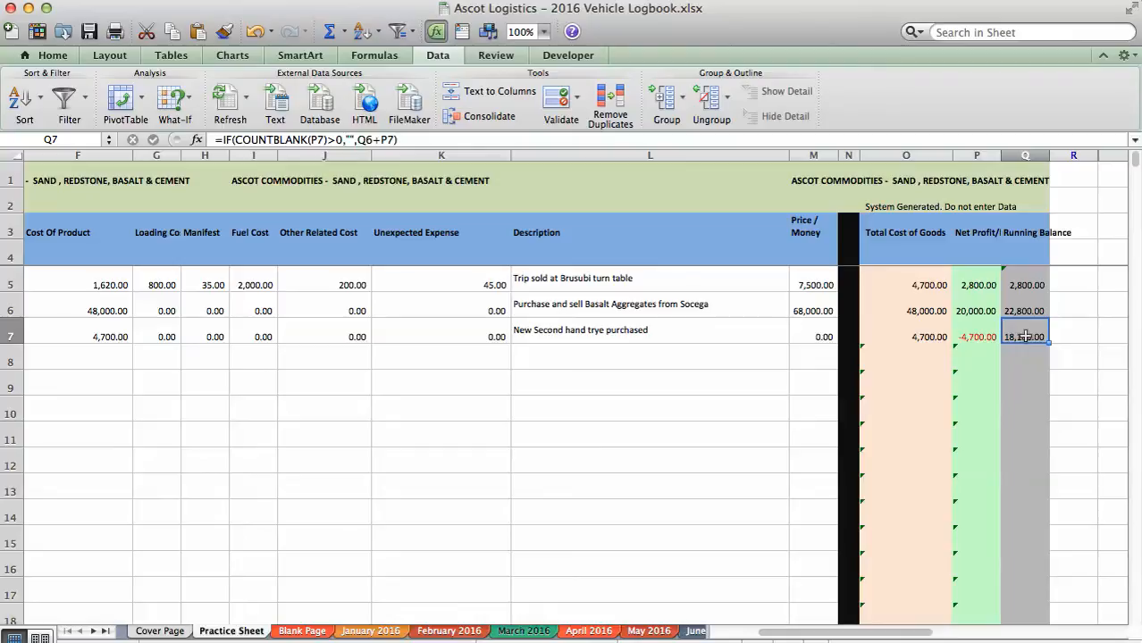
pyautogui.moveTo(889, 337); pyautogui.dragTo(1004, 333)
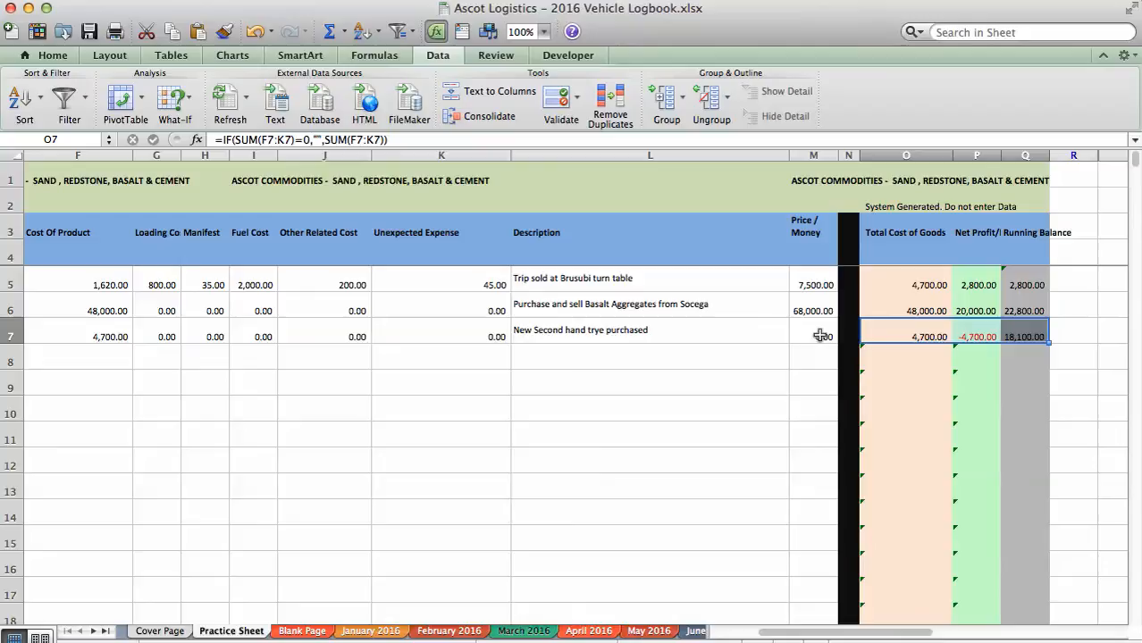
# Review entry 3 from its price/money back through every field to its entry number.
pyautogui.click(820, 333)
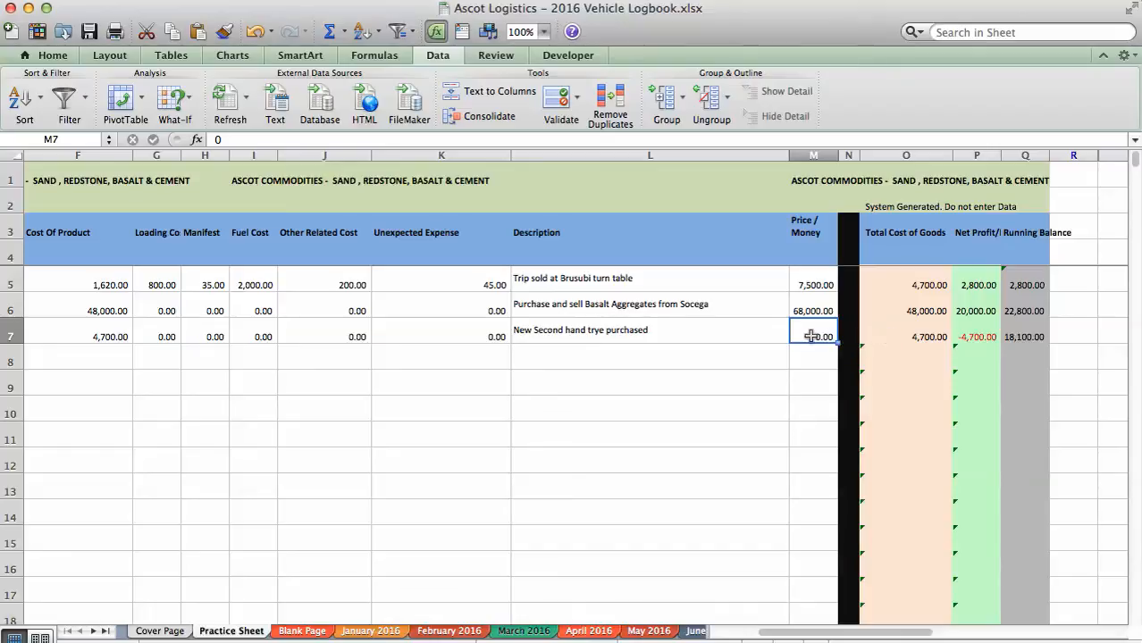
pyautogui.press('Left')
pyautogui.press('Left')
pyautogui.press('Left')
pyautogui.press('Left')
pyautogui.press('Left')
pyautogui.press('Left')
pyautogui.press('Left')
pyautogui.press('Left')
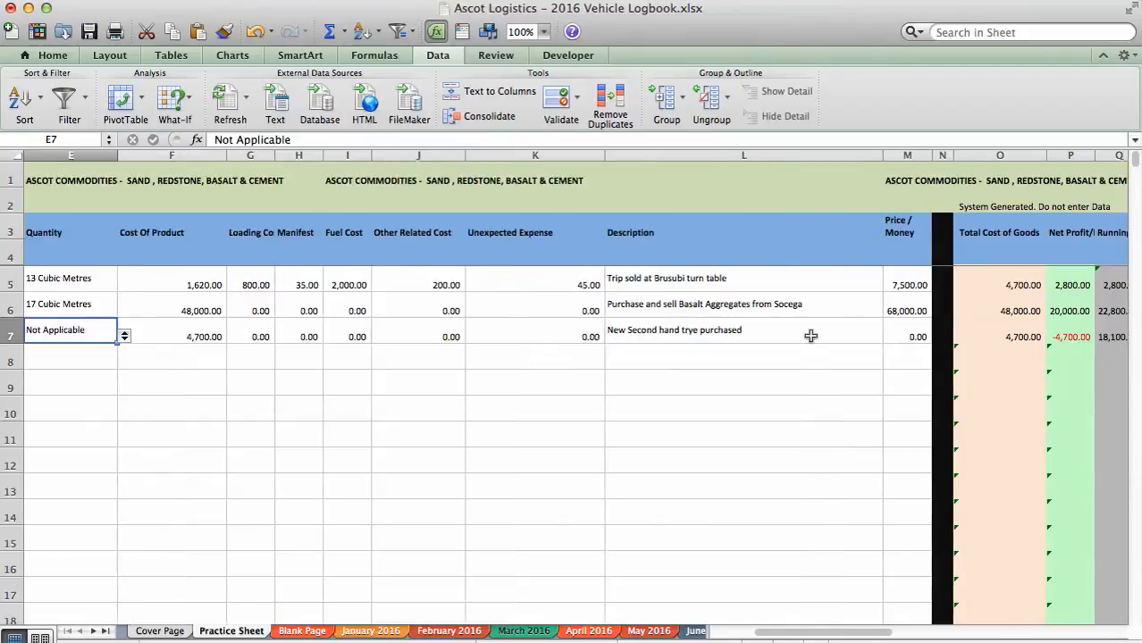
pyautogui.press('Left')
pyautogui.press('Left')
pyautogui.press('Left')
pyautogui.press('Left')
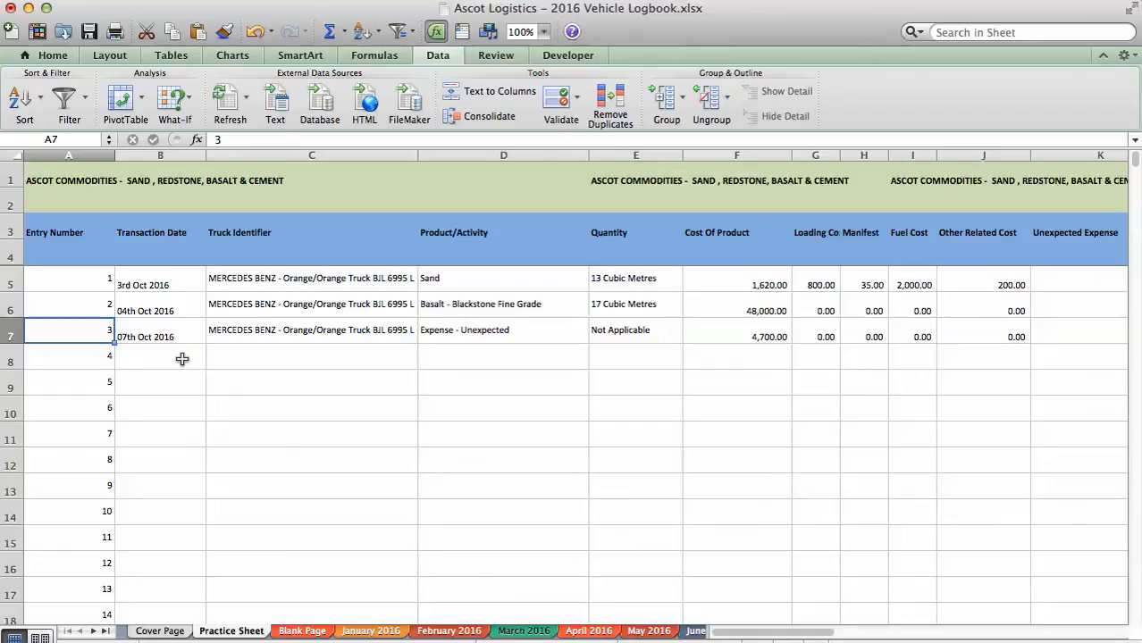
# Check where entry 4's transaction date goes and look through its available truck identifiers without choosing one.
pyautogui.click(179, 358)
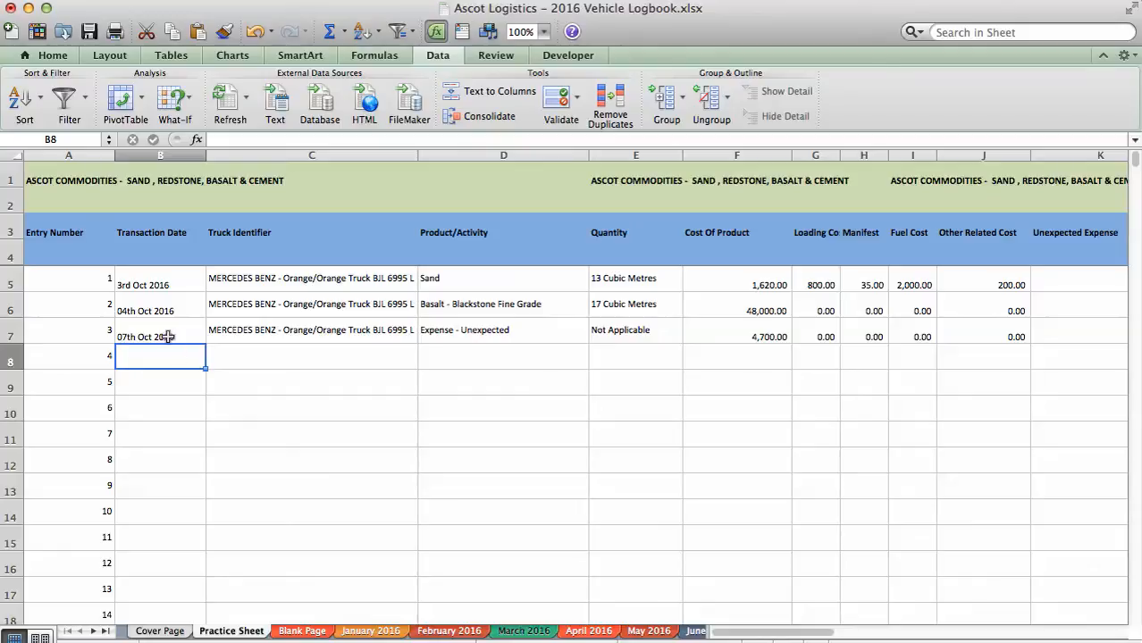
pyautogui.click(168, 334)
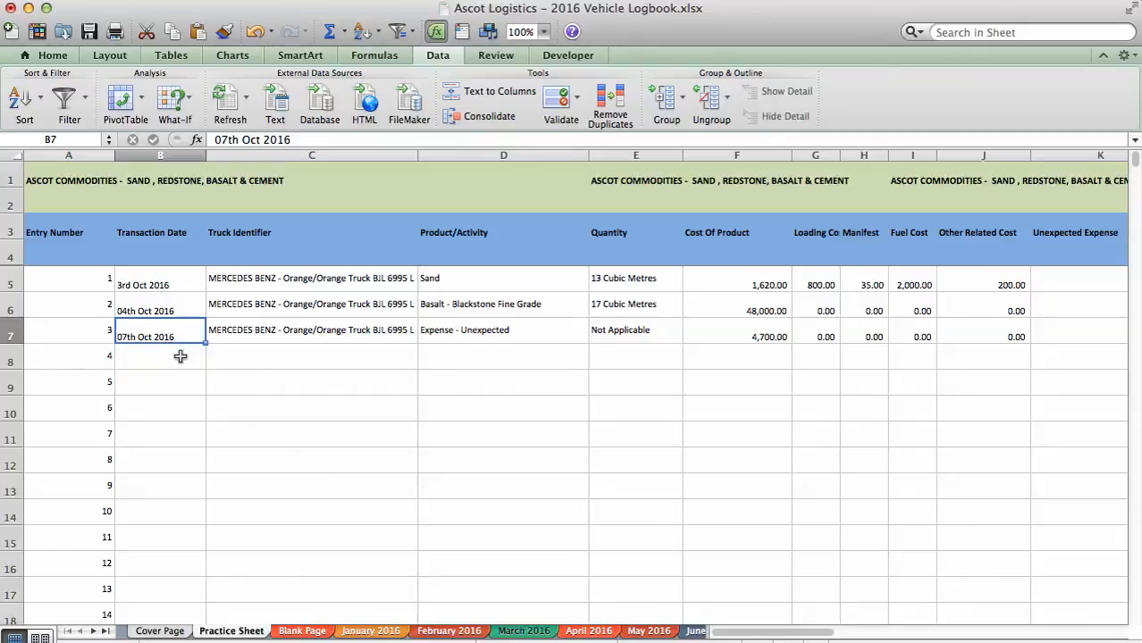
pyautogui.click(241, 357)
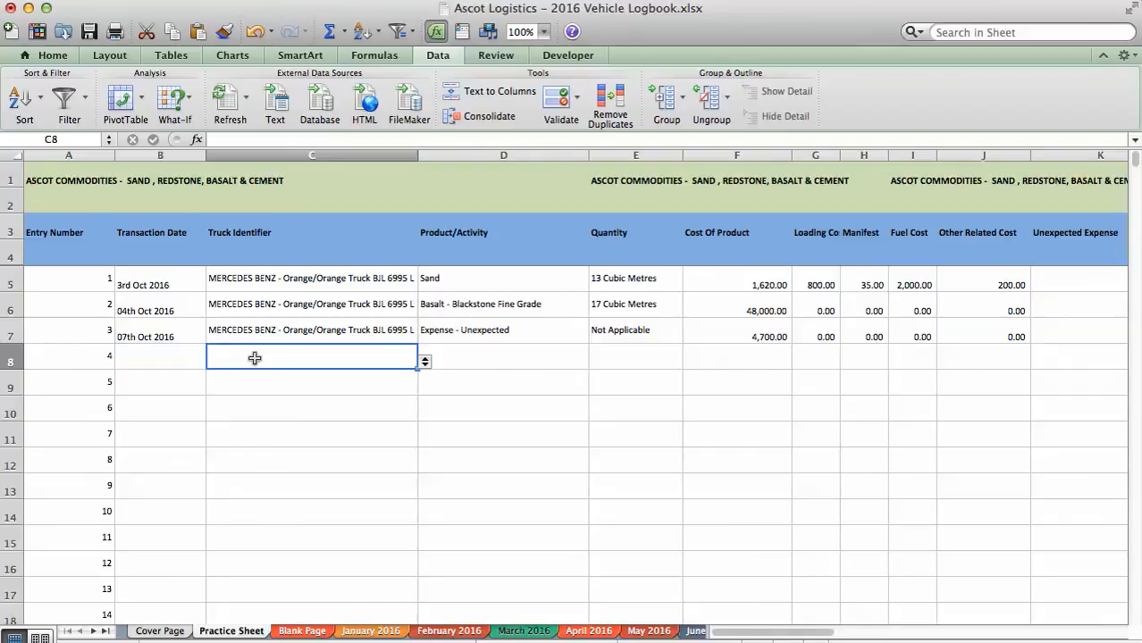
pyautogui.click(426, 363)
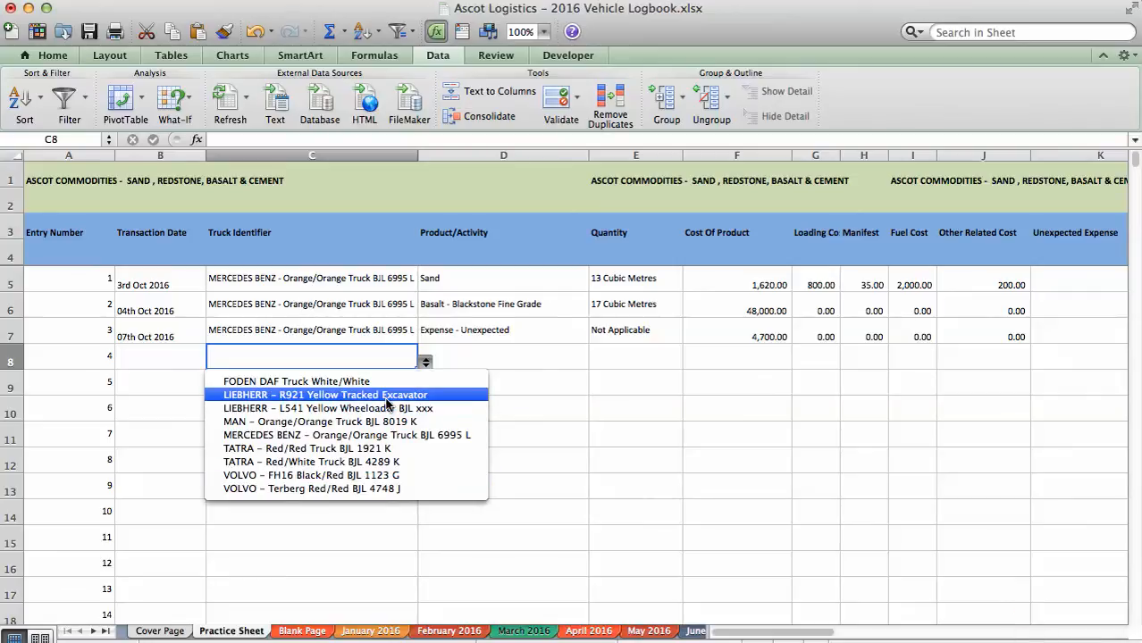
pyautogui.click(525, 349)
# Look through the available product/activity options for entry 4 without choosing one.
pyautogui.click(527, 357)
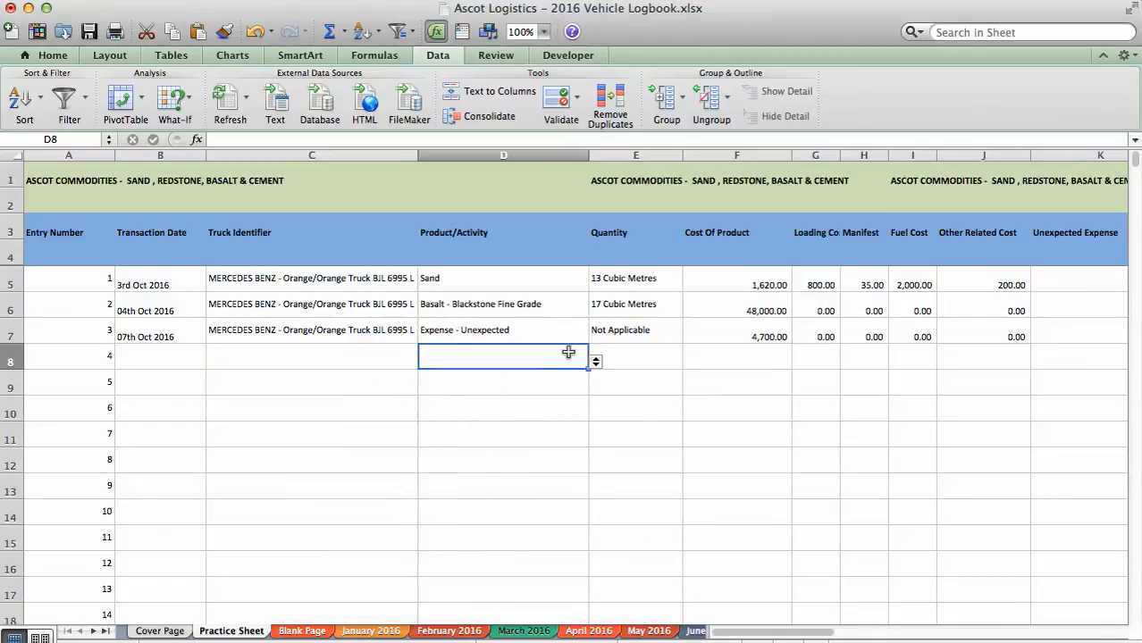
pyautogui.click(596, 362)
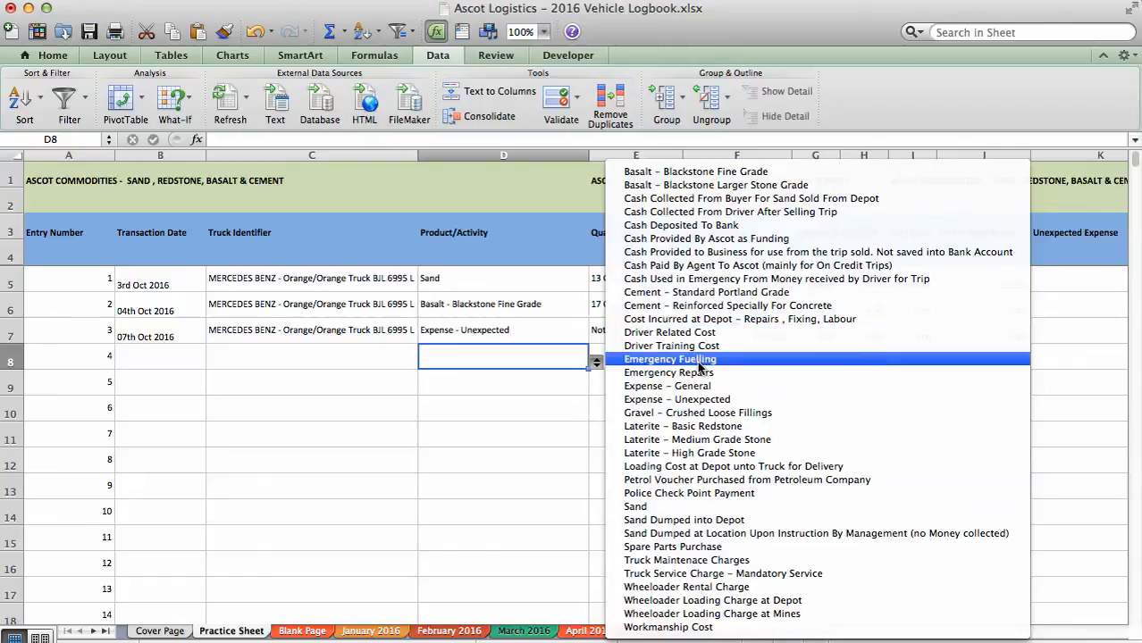
pyautogui.click(559, 362)
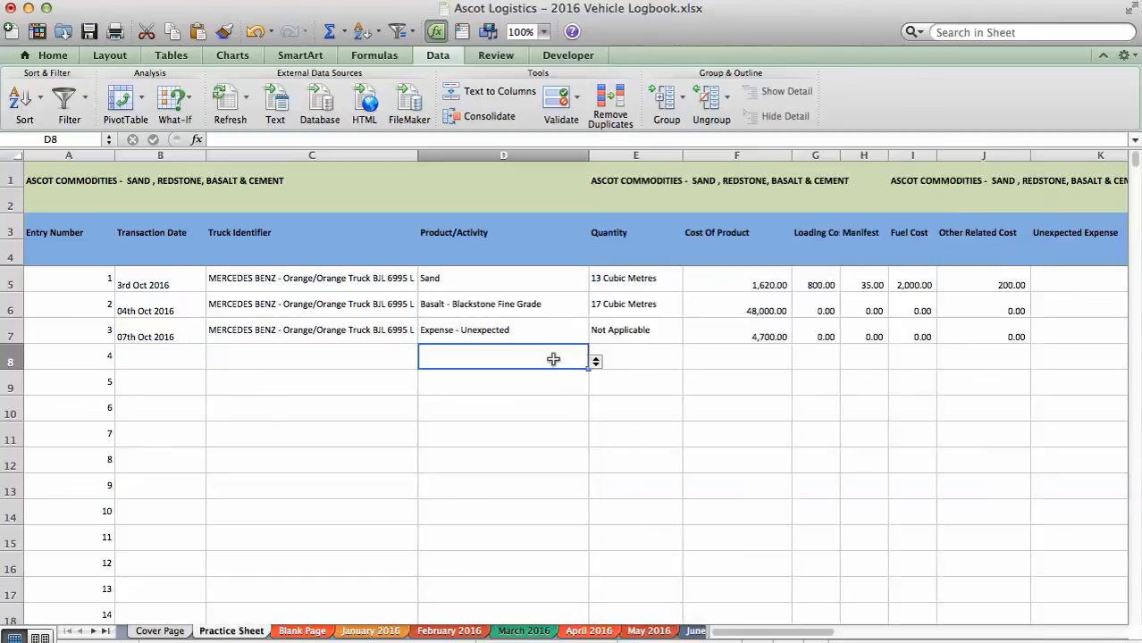
# Look through the quantity options available for entry 4 without choosing one.
pyautogui.click(647, 361)
pyautogui.click(688, 363)
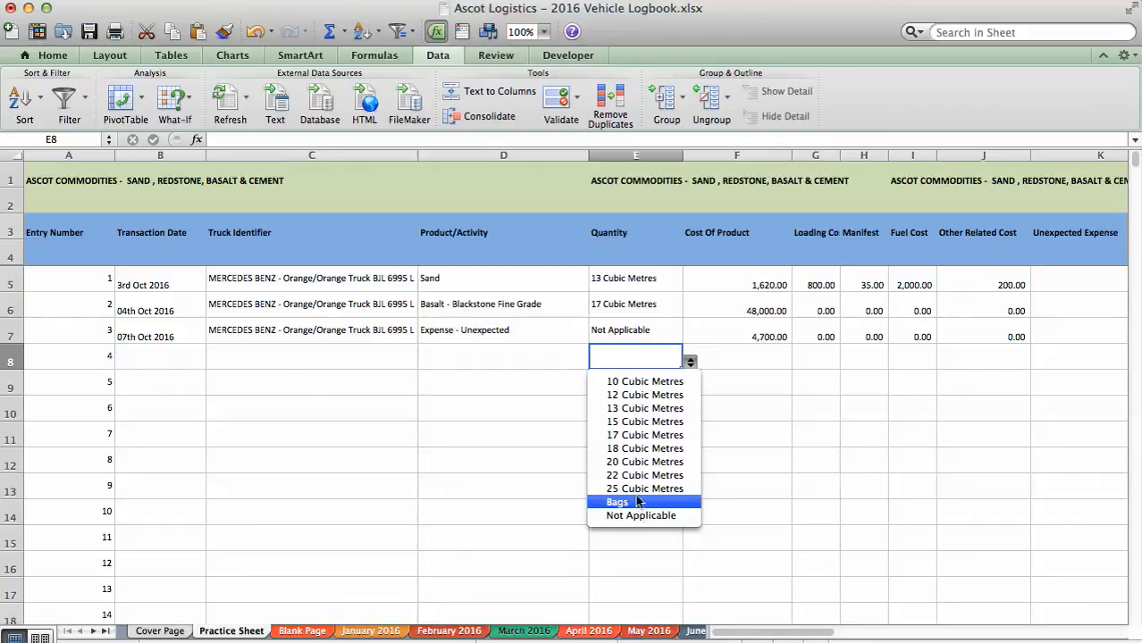
pyautogui.click(737, 355)
# Examine entry 4's blank fields from Cost Of Product through Description to Price / Money.
pyautogui.click(739, 356)
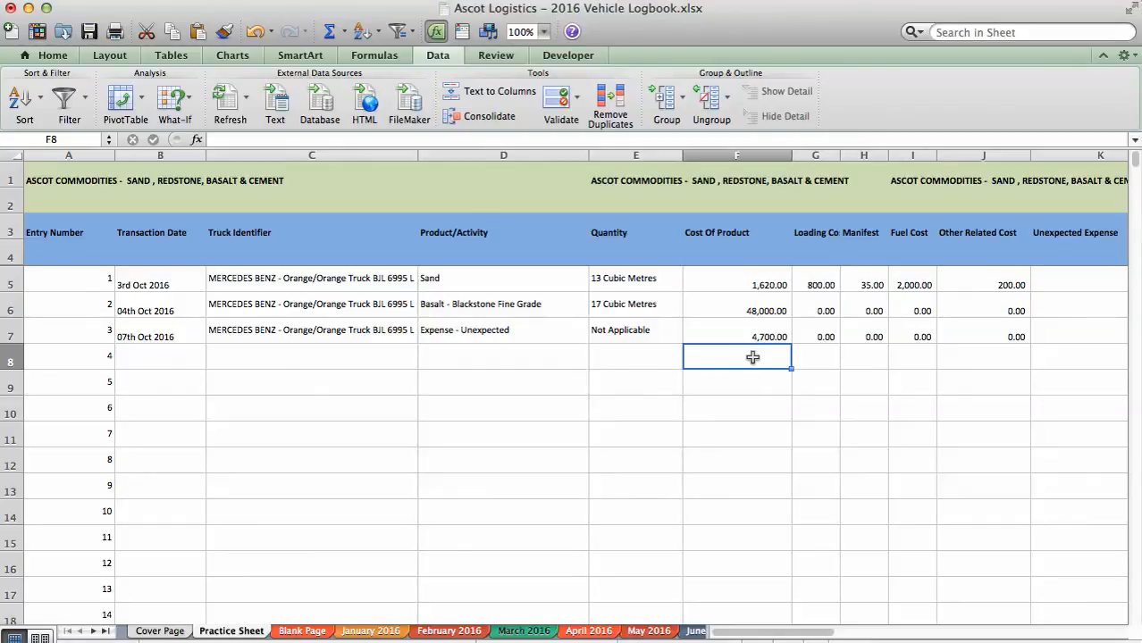
pyautogui.press('Right')
pyautogui.press('Right')
pyautogui.press('Right')
pyautogui.press('Right')
pyautogui.press('Right')
pyautogui.press('Right')
pyautogui.press('Right')
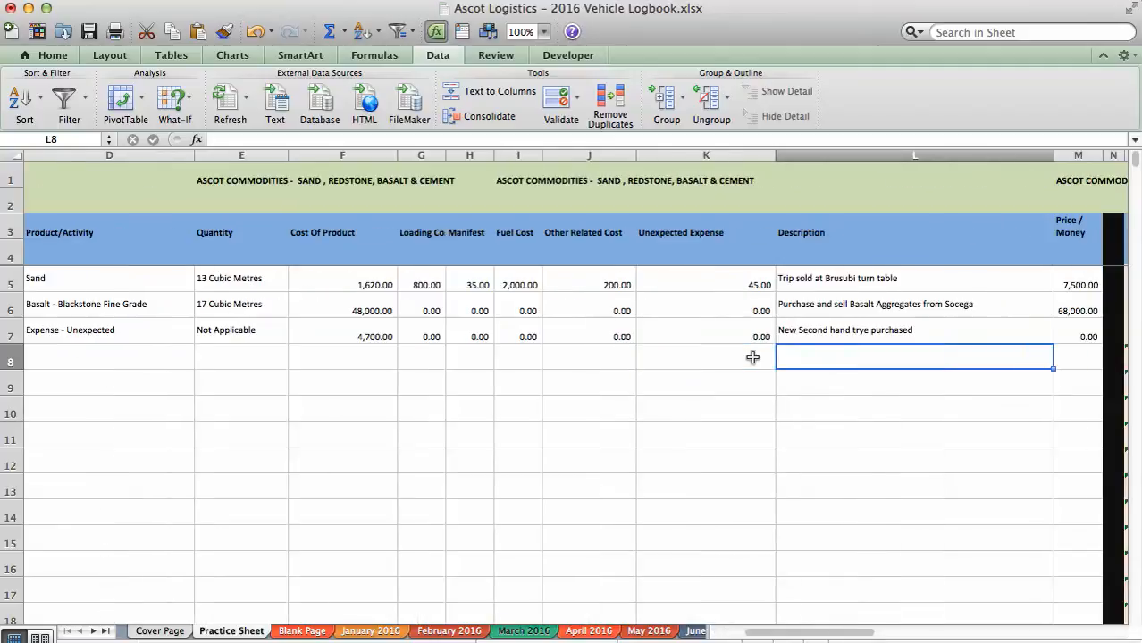
pyautogui.press('Left')
pyautogui.press('Left')
pyautogui.press('Left')
pyautogui.press('Left')
pyautogui.press('Left')
pyautogui.press('Left')
pyautogui.press('Left')
pyautogui.press('Left')
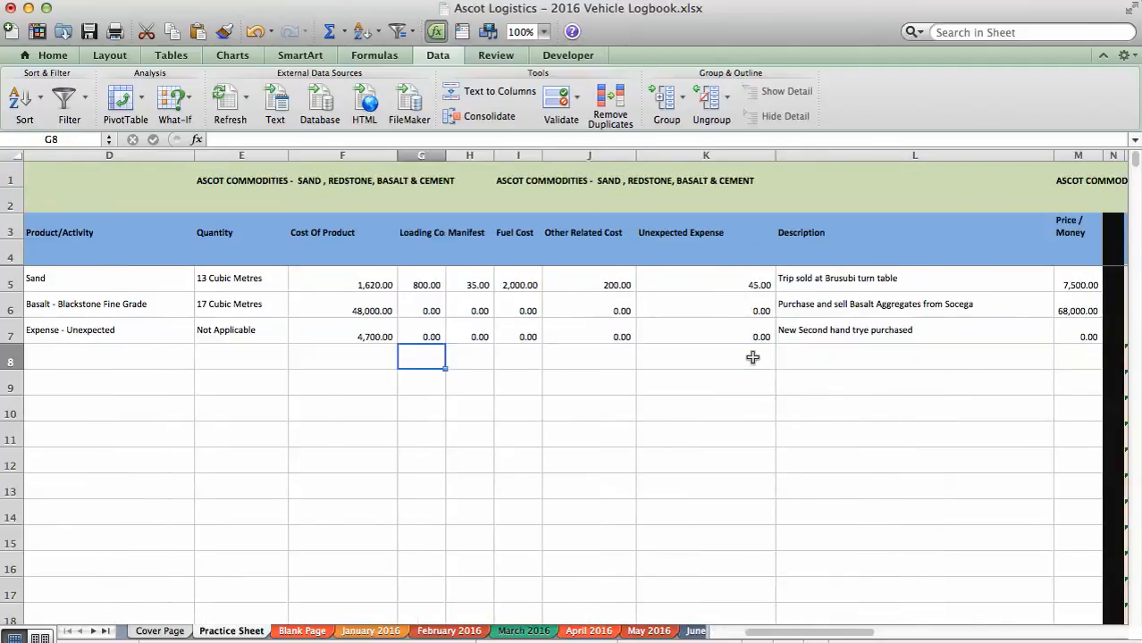
pyautogui.press('Right')
pyautogui.press('Right')
pyautogui.press('Right')
pyautogui.press('Right')
pyautogui.press('Right')
pyautogui.press('Right')
pyautogui.press('Right')
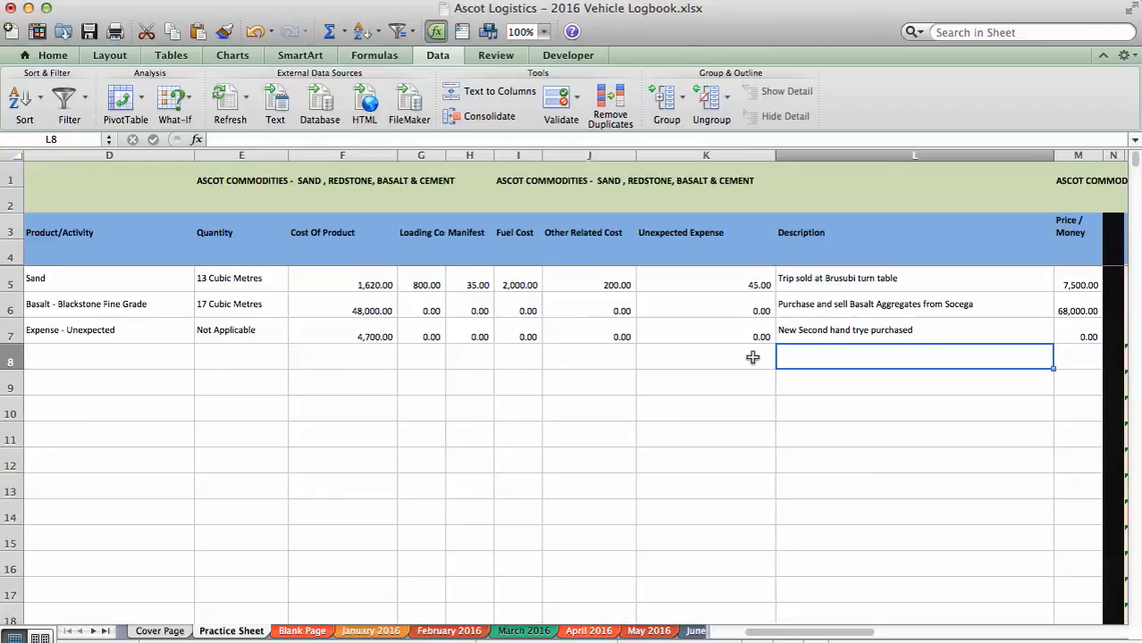
pyautogui.press('Right')
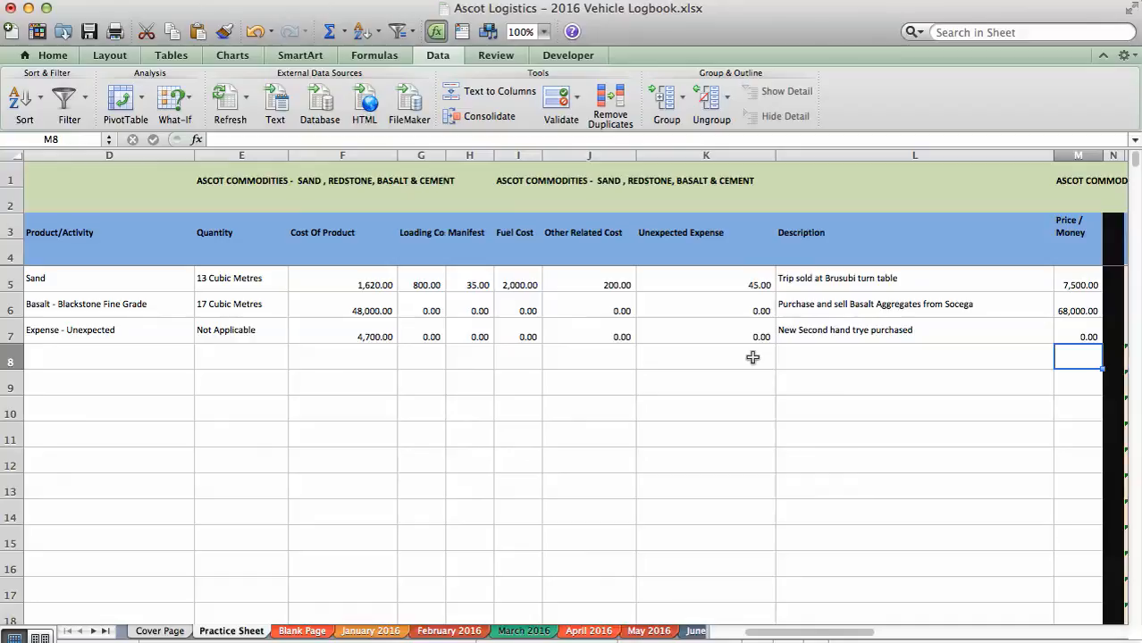
# Go back across entry 4's blank fields from Price / Money to its entry number.
pyautogui.press('Left')
pyautogui.press('Left')
pyautogui.press('Left')
pyautogui.press('Left')
pyautogui.press('Left')
pyautogui.press('Left')
pyautogui.press('Left')
pyautogui.press('Left')
pyautogui.press('Left')
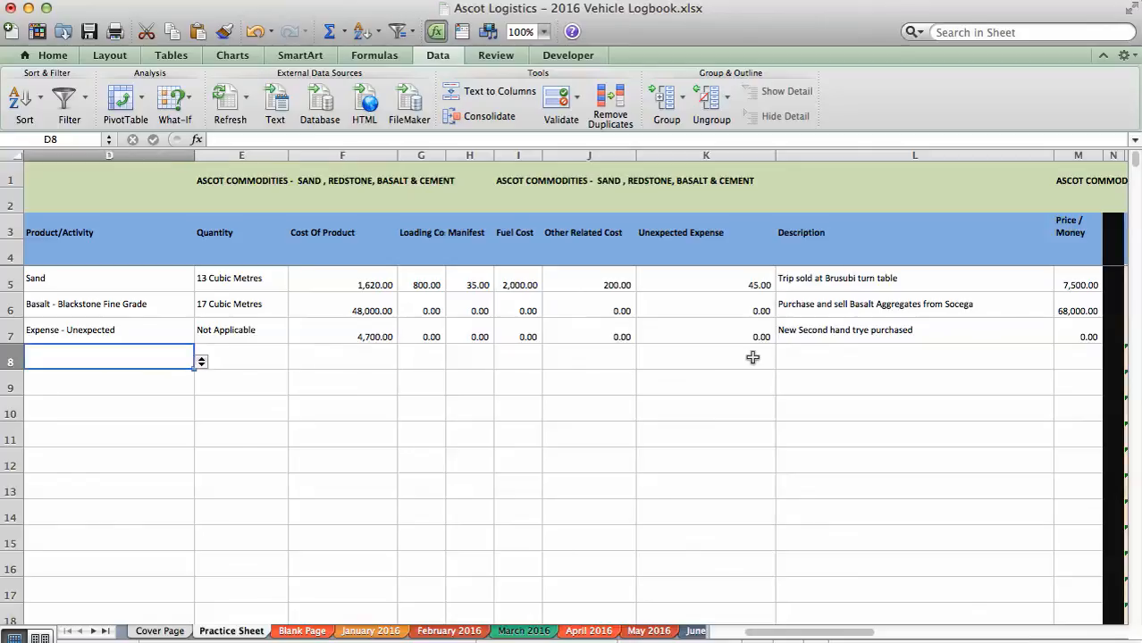
pyautogui.press('Left')
pyautogui.press('Left')
pyautogui.press('Left')
pyautogui.press('Left')
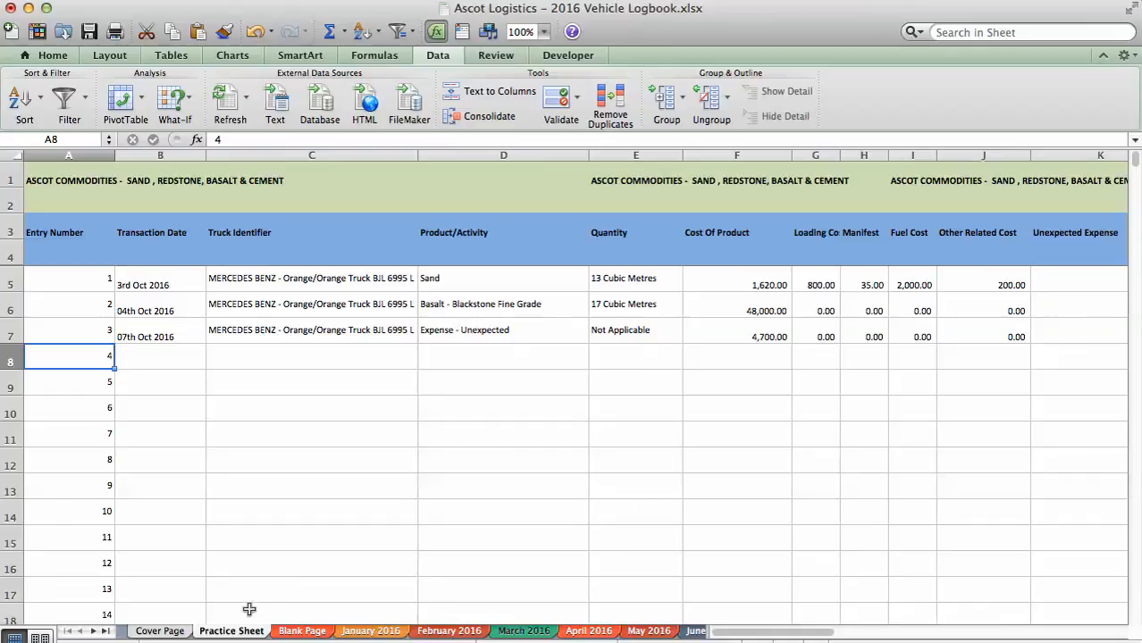
# Open the October 2016 sheet and check its first transaction date and the truck identifiers of entries 1 and 10.
pyautogui.click(105, 632)
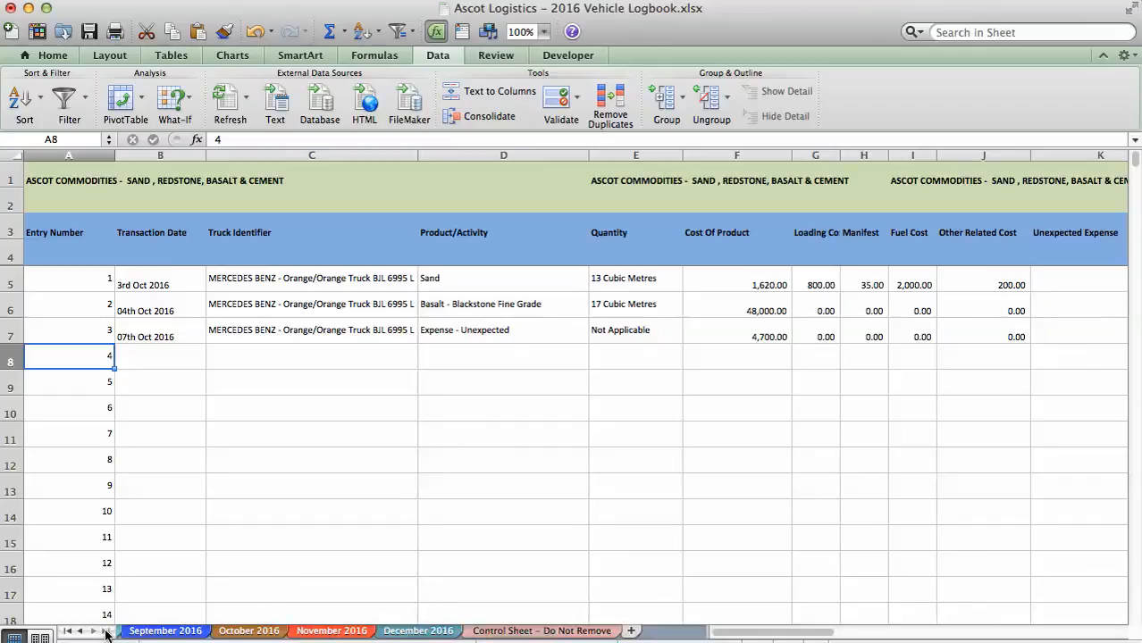
pyautogui.click(250, 633)
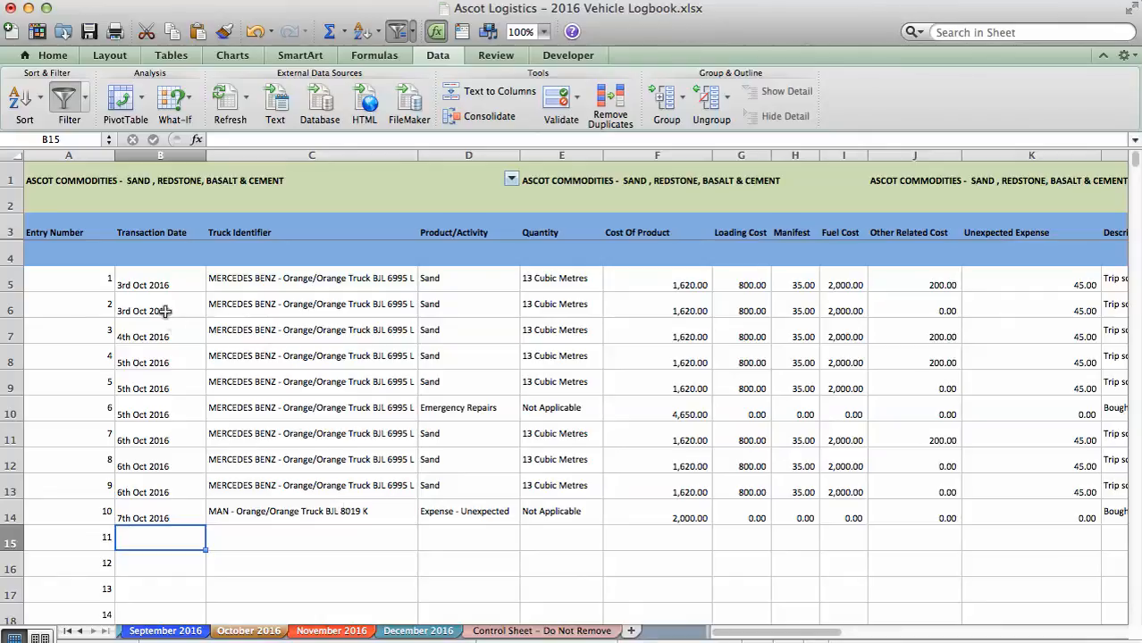
pyautogui.click(158, 284)
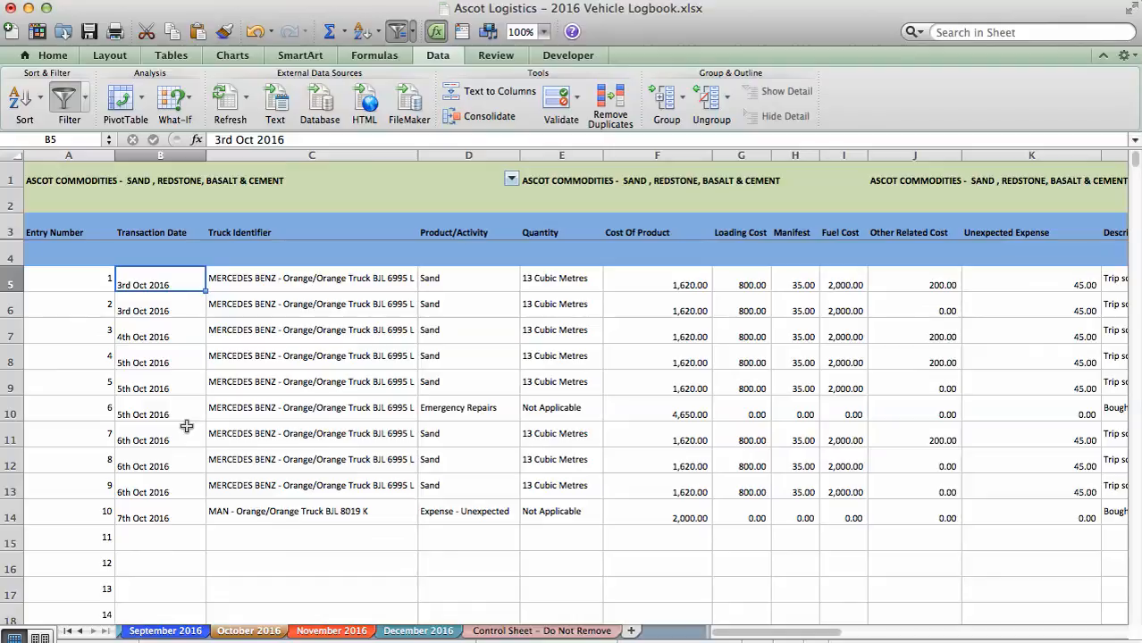
pyautogui.click(296, 279)
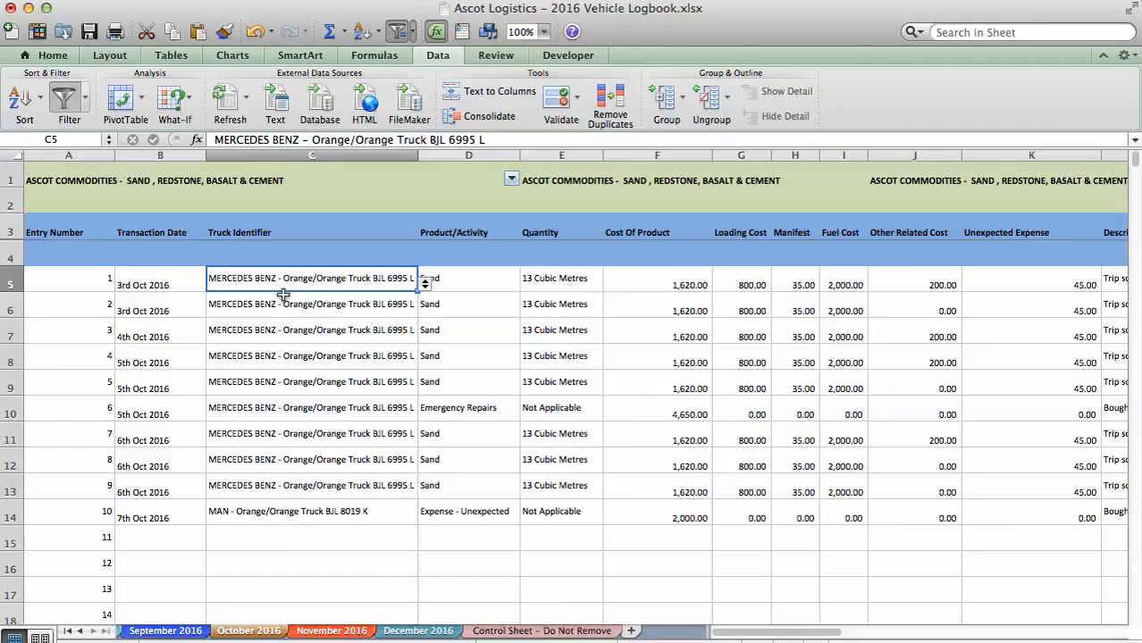
pyautogui.click(265, 514)
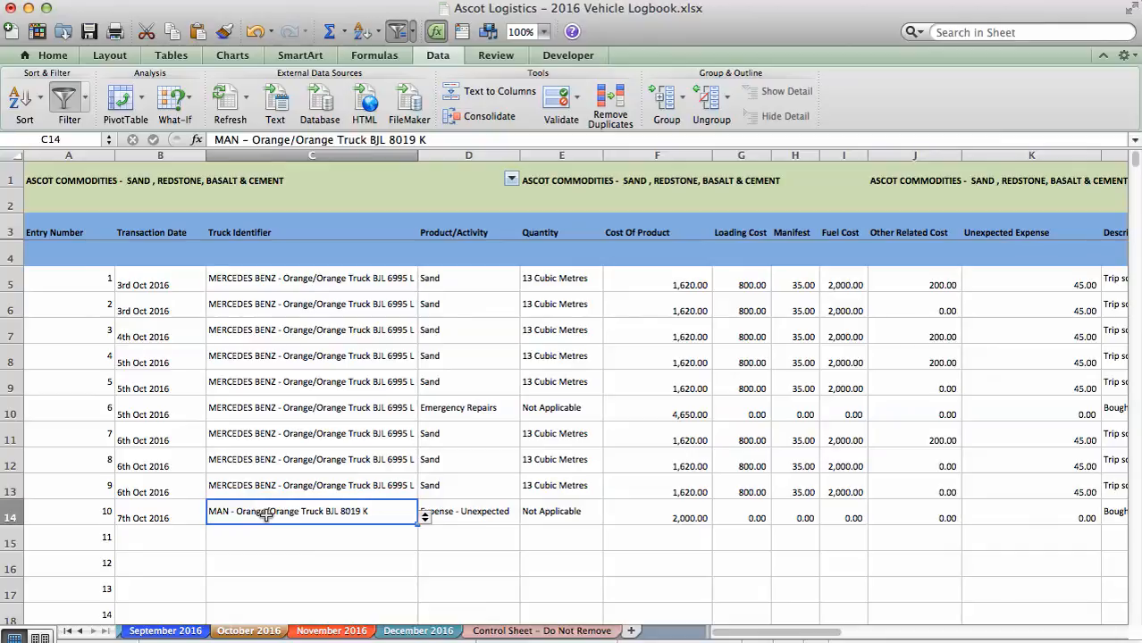
# Compare the product/activity values across the October entries, including sand trips, emergency repairs and the unexpected expense.
pyautogui.click(484, 409)
pyautogui.click(472, 340)
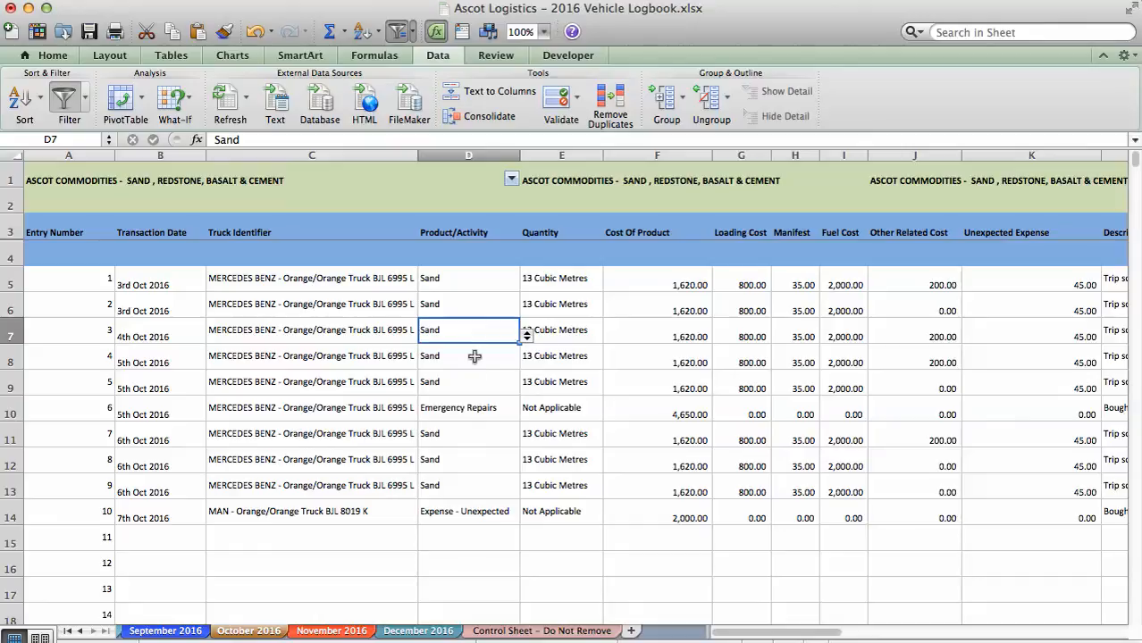
pyautogui.click(468, 483)
pyautogui.click(478, 516)
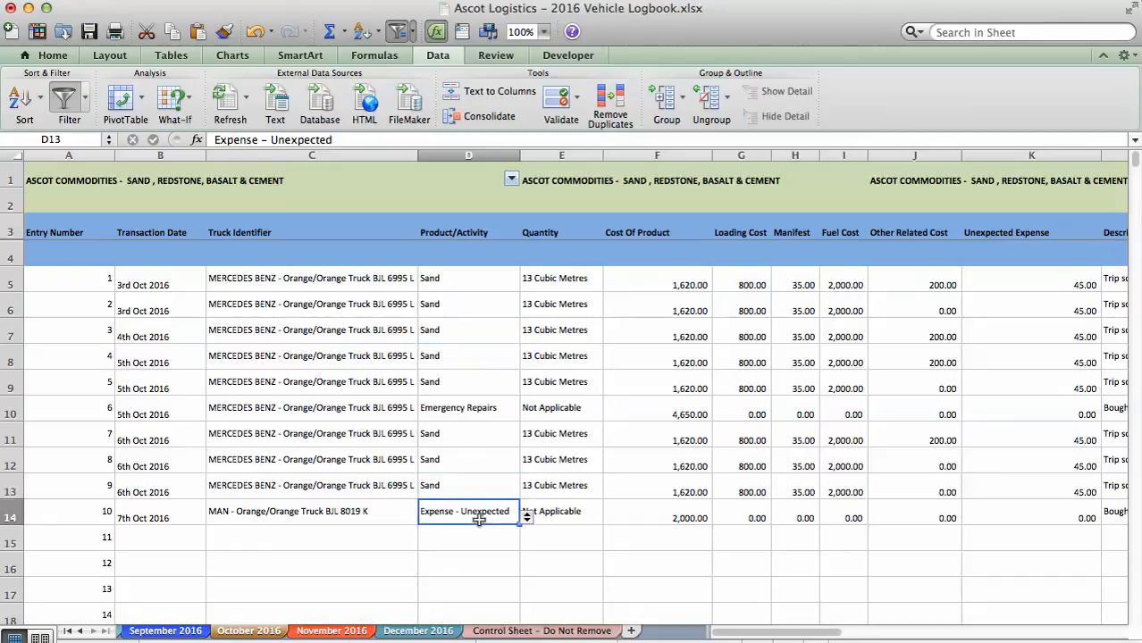
# Examine the October emergency repairs entry's activity, cost of product, description and selling price.
pyautogui.click(483, 412)
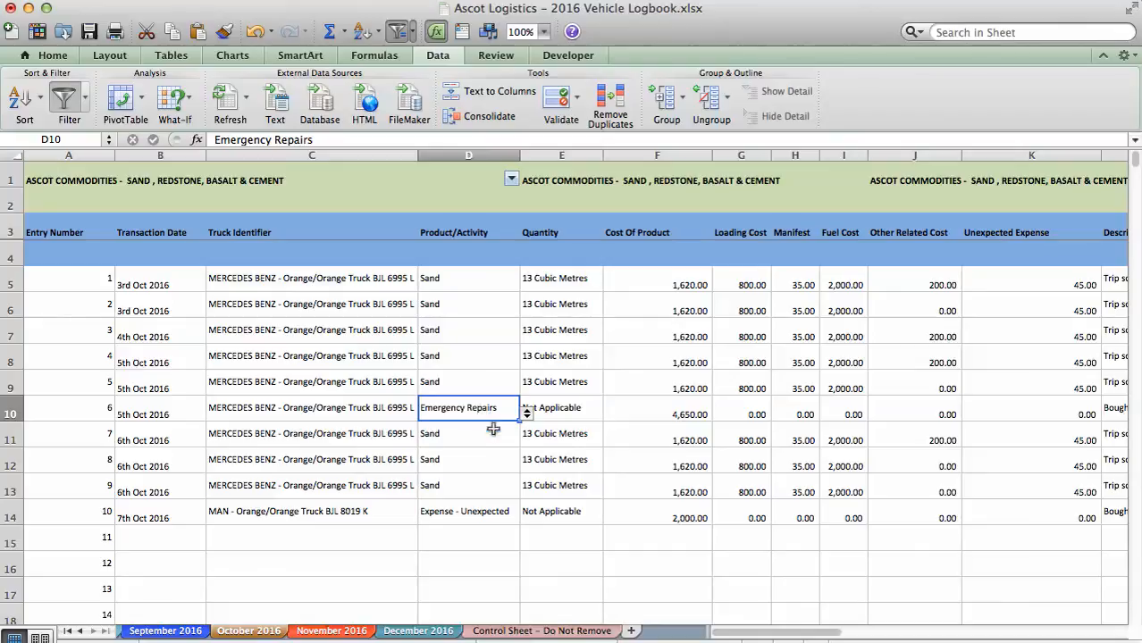
pyautogui.click(680, 417)
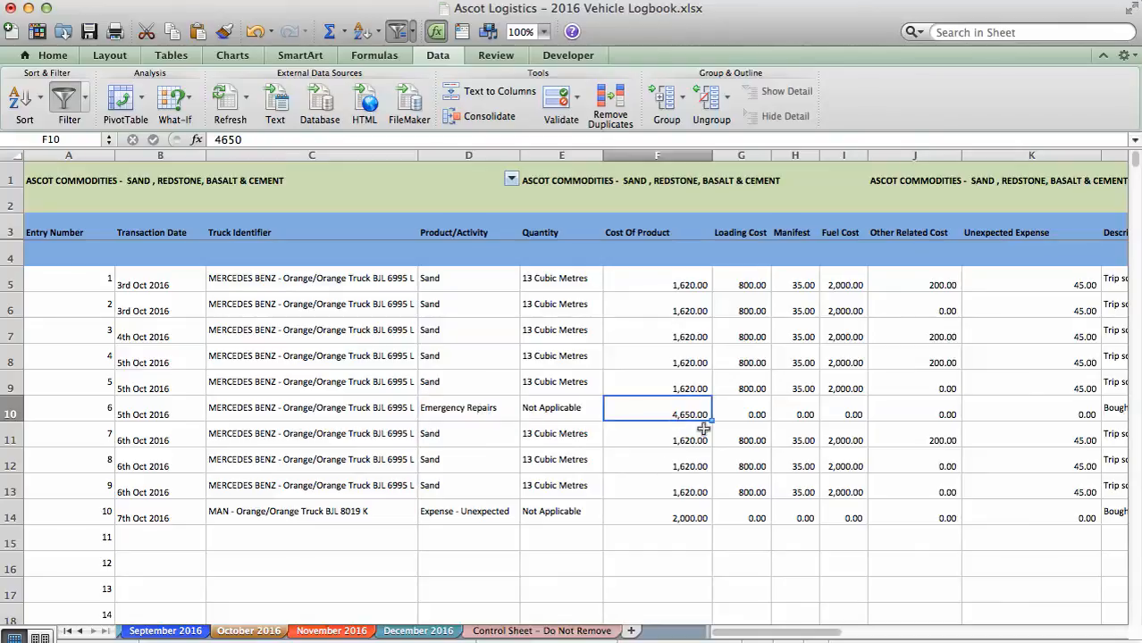
pyautogui.hscroll(4, 720, 424)
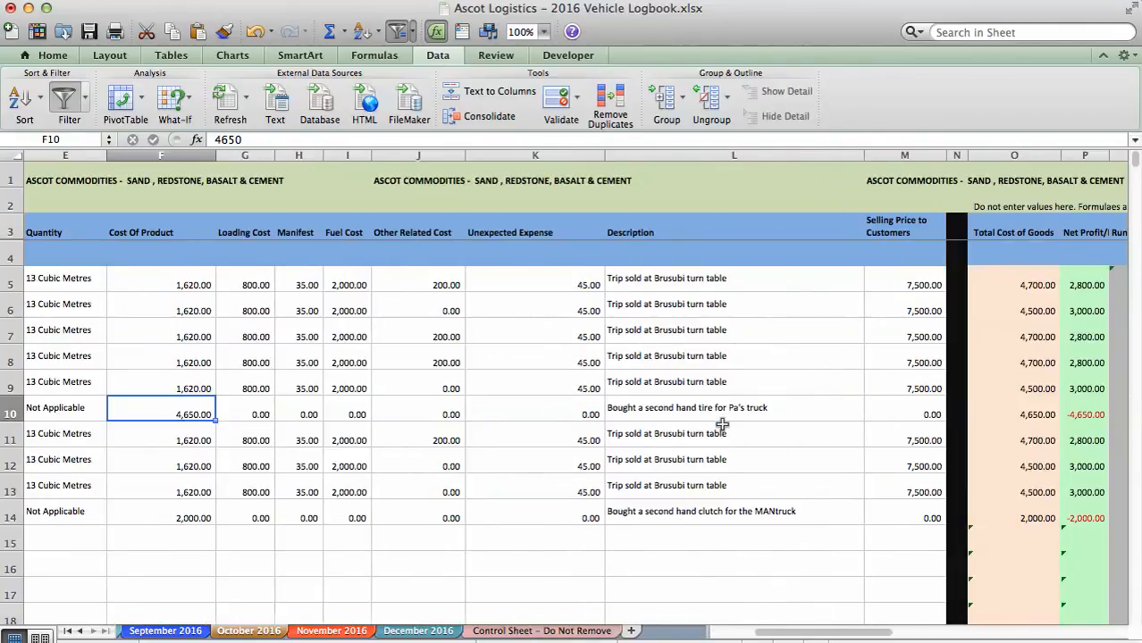
pyautogui.click(705, 409)
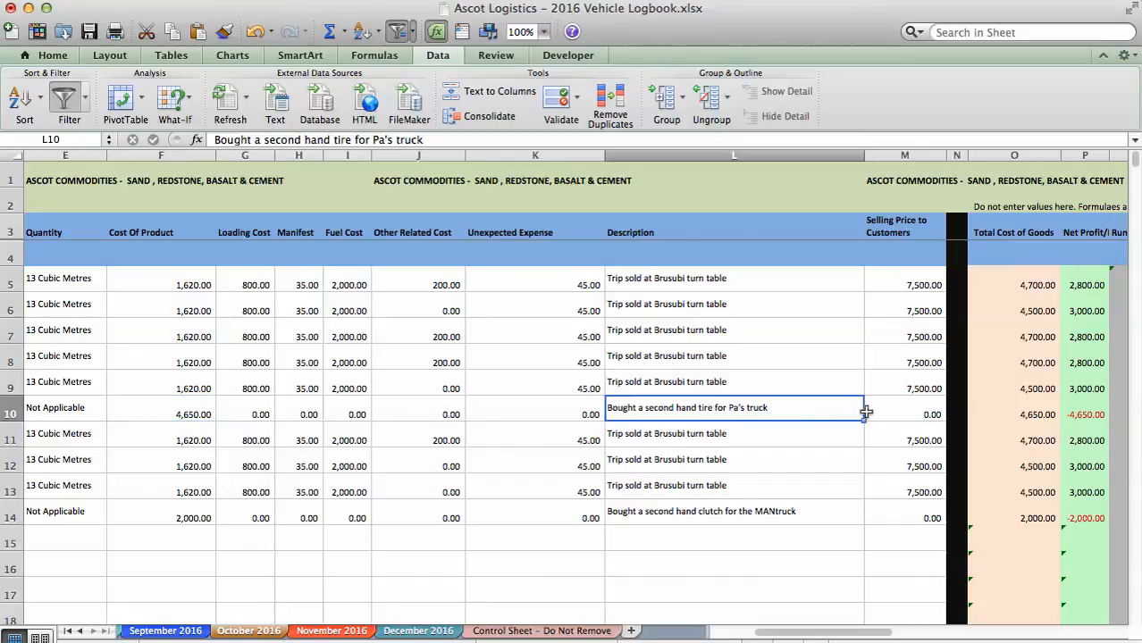
pyautogui.click(909, 414)
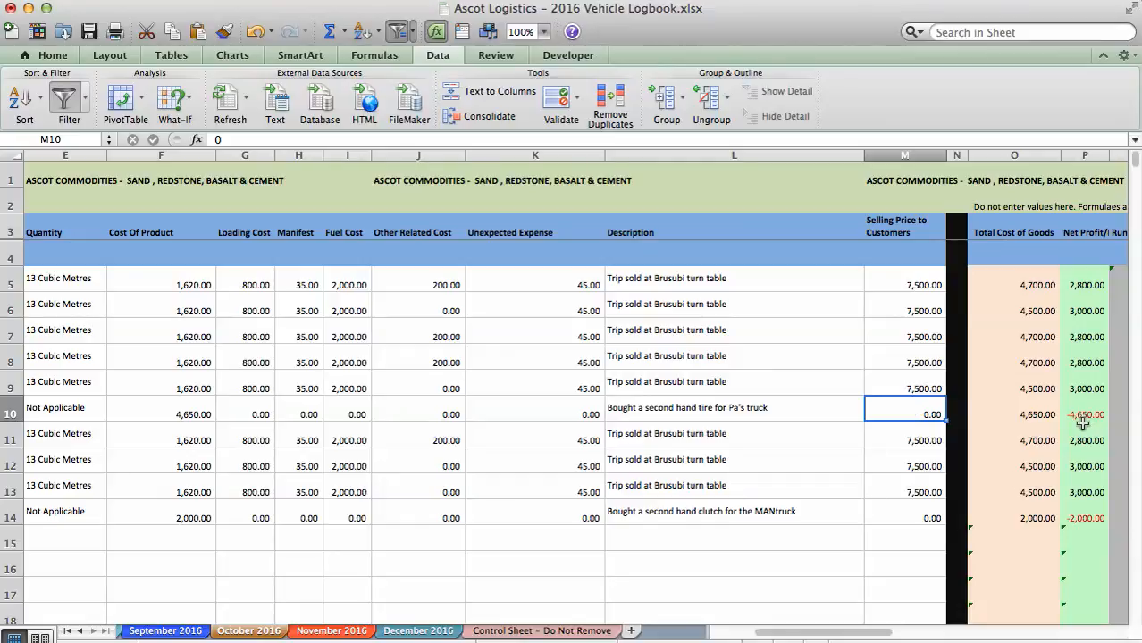
# Examine October's total cost, net profit and running balance columns and the note above them.
pyautogui.moveTo(857, 633); pyautogui.dragTo(880, 630)
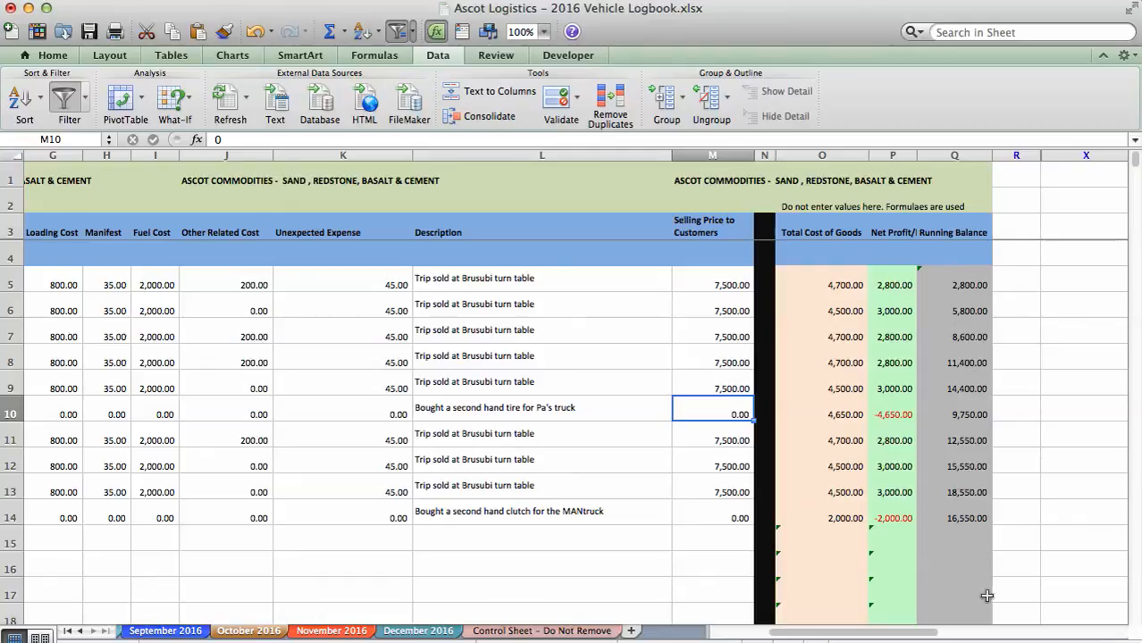
pyautogui.click(805, 208)
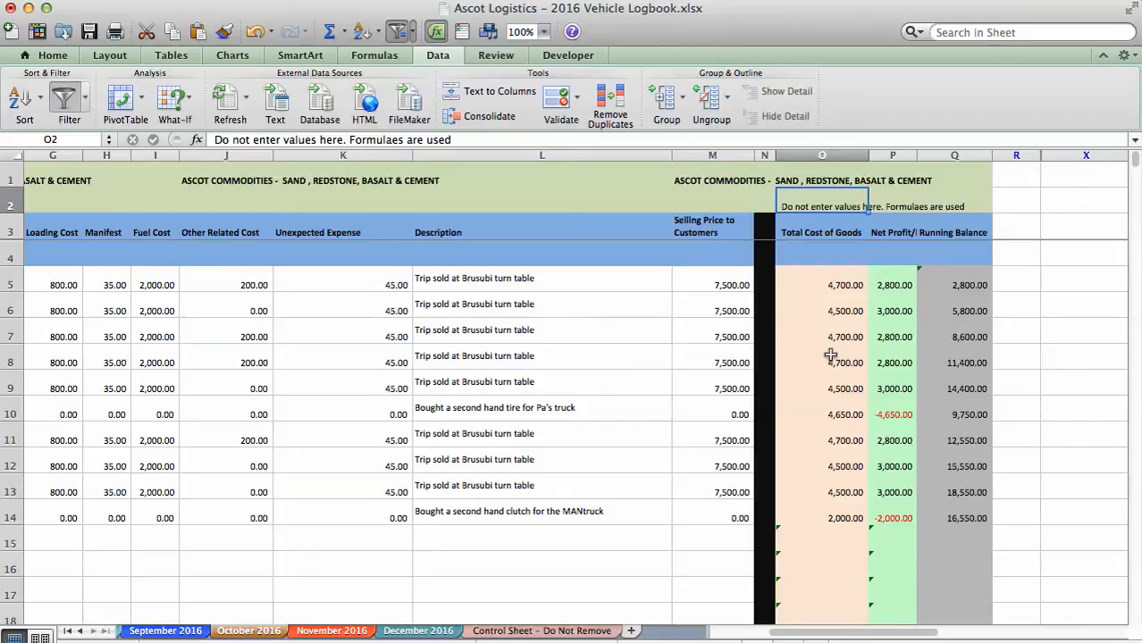
# Review October's second-hand clutch entry from its selling price back to its entry number.
pyautogui.click(714, 517)
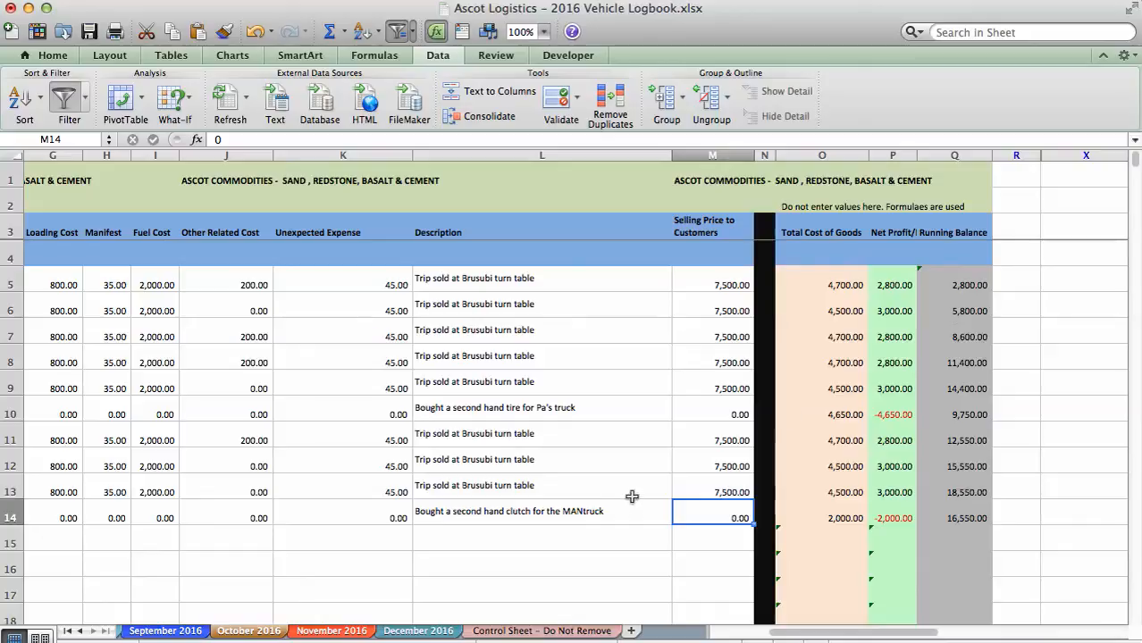
pyautogui.press('Left')
pyautogui.press('Left')
pyautogui.press('Left')
pyautogui.press('Left')
pyautogui.press('Left')
pyautogui.press('Left')
pyautogui.press('Left')
pyautogui.press('Left')
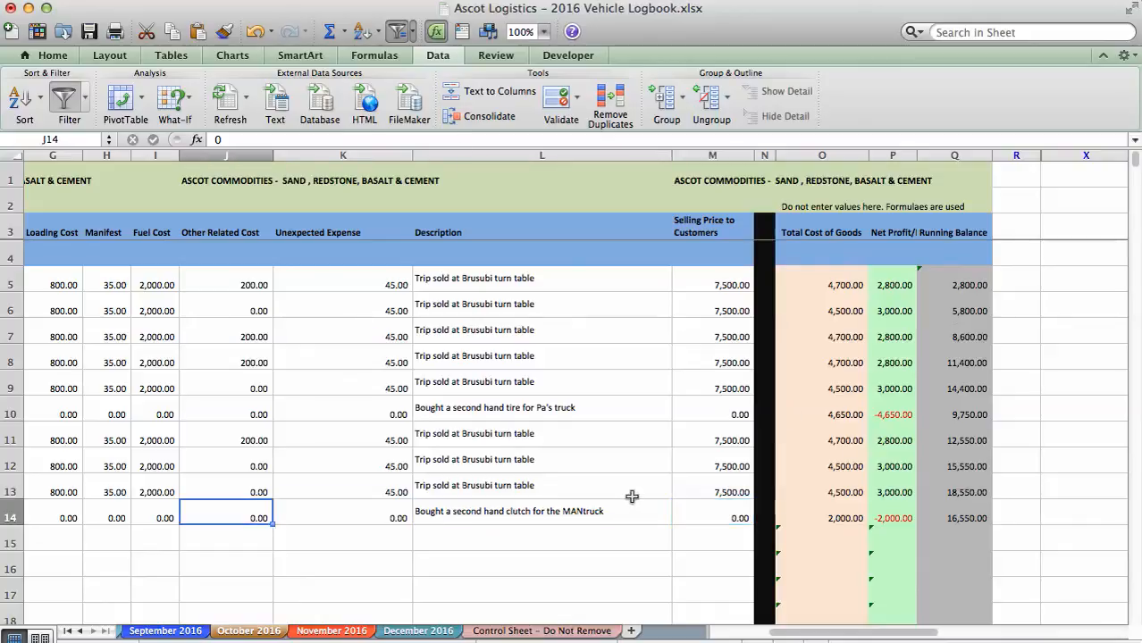
pyautogui.press('Left')
pyautogui.press('Left')
pyautogui.press('Left')
pyautogui.press('Left')
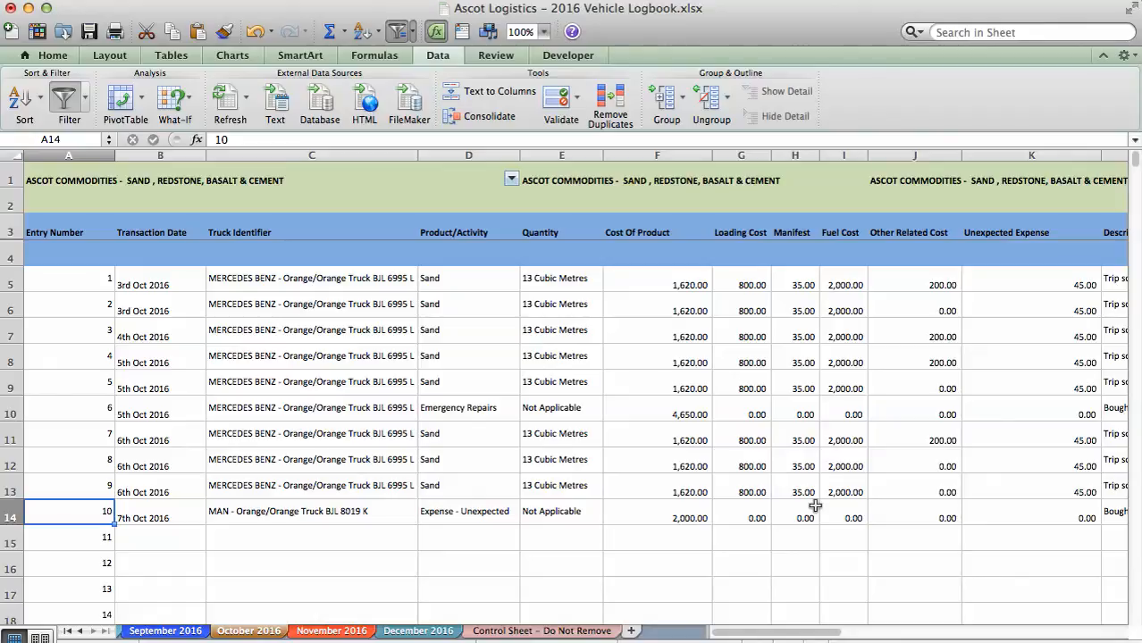
# Revisit the logbook's Cover Page and the sample entries in the Practice Sheet, ending on the Cover Page.
pyautogui.click(68, 632)
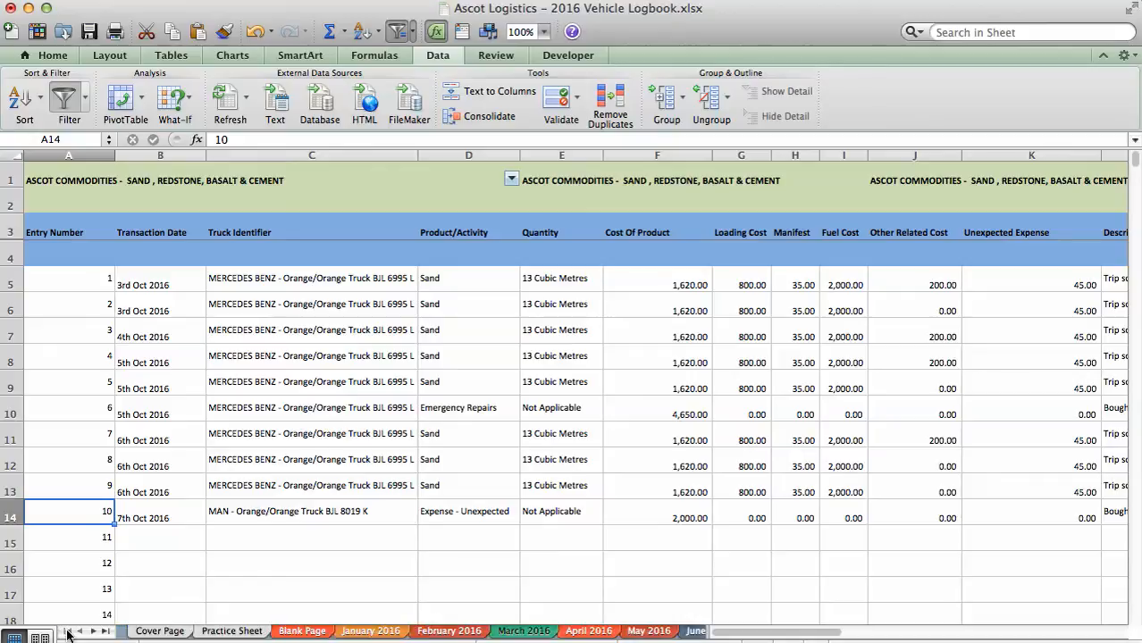
pyautogui.click(163, 633)
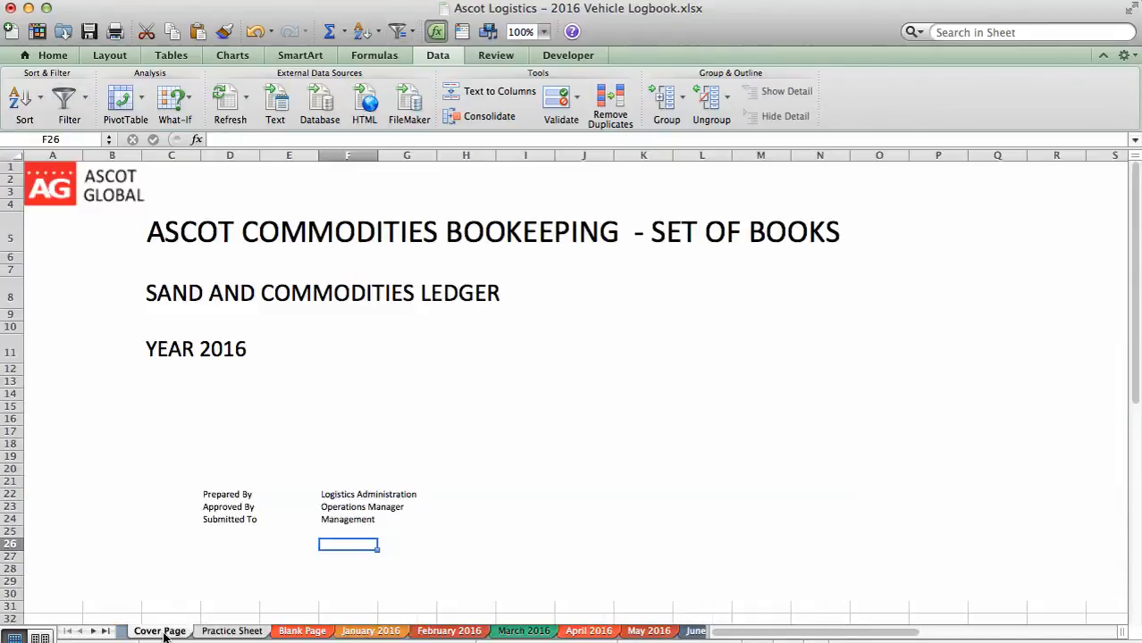
pyautogui.click(231, 634)
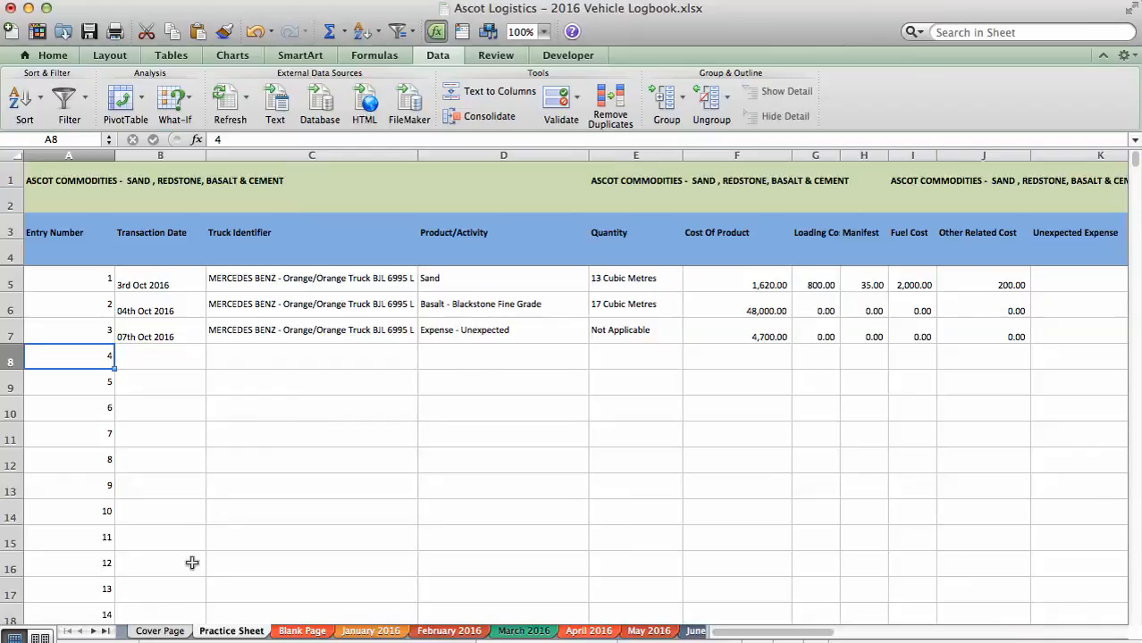
pyautogui.click(177, 632)
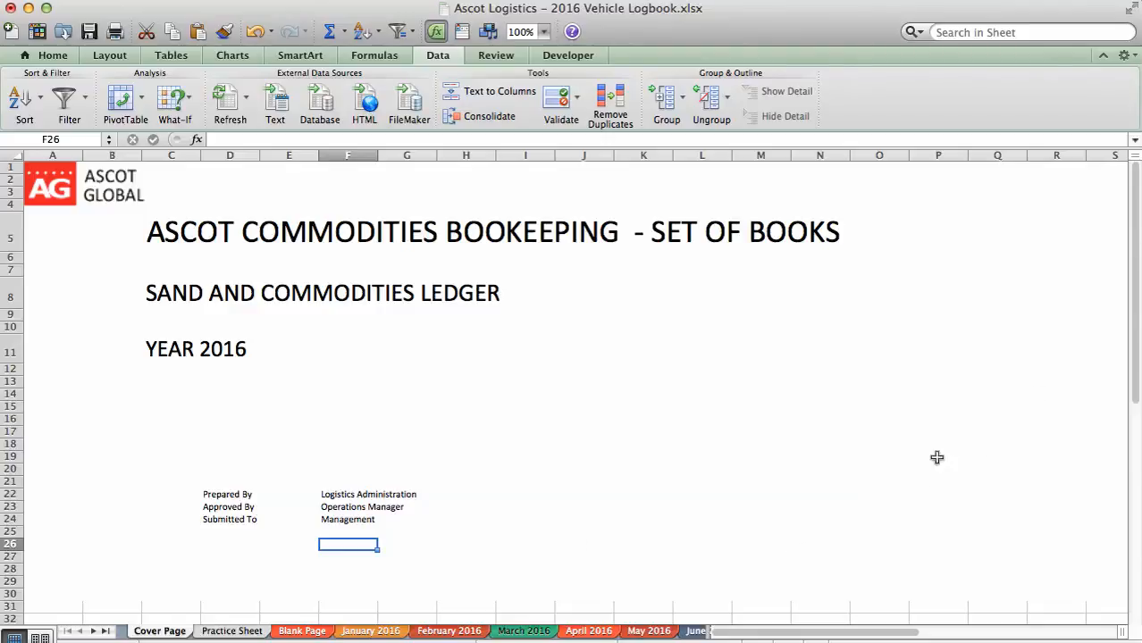
# Switch to the Snagit editor.
pyautogui.moveTo(993, 636)
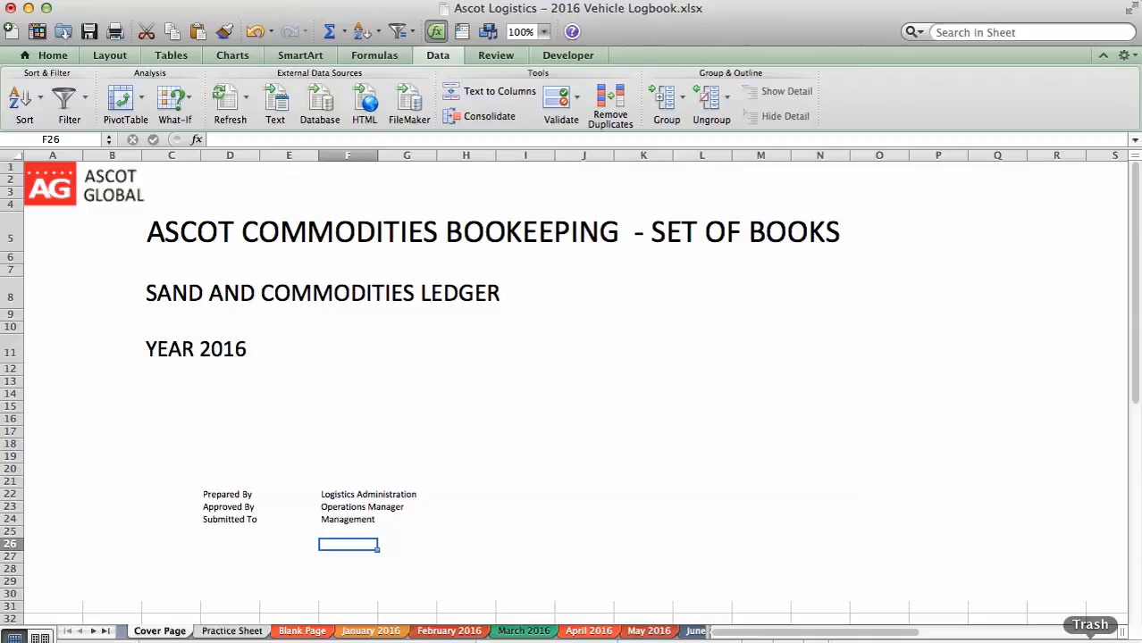
pyautogui.click(993, 639)
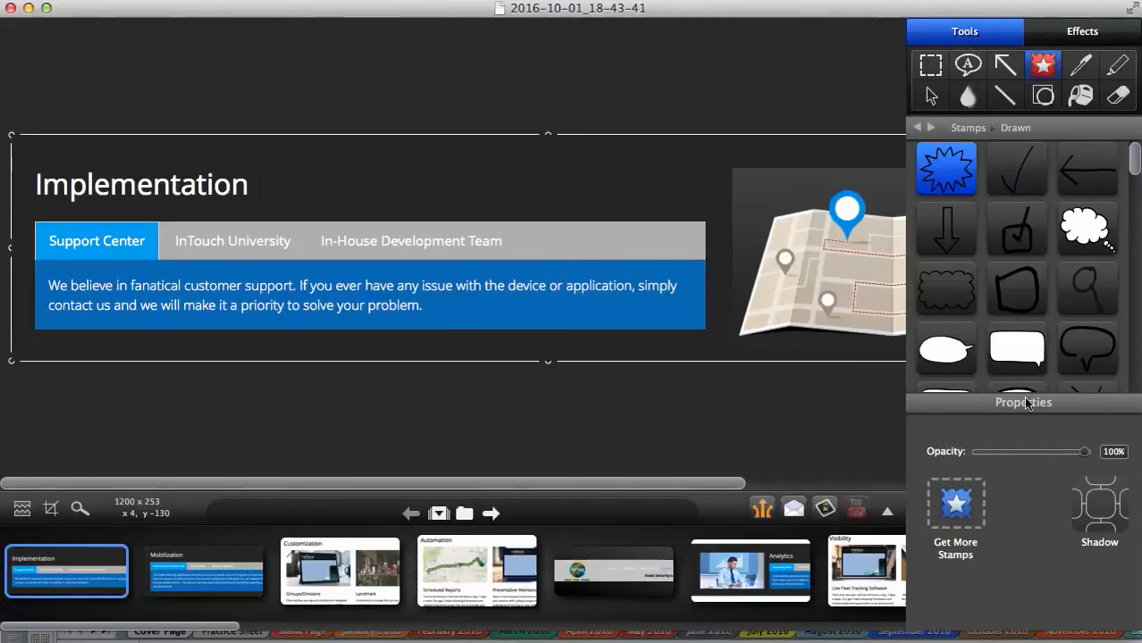
pyautogui.click(213, 1)
pyautogui.moveTo(154, 0)
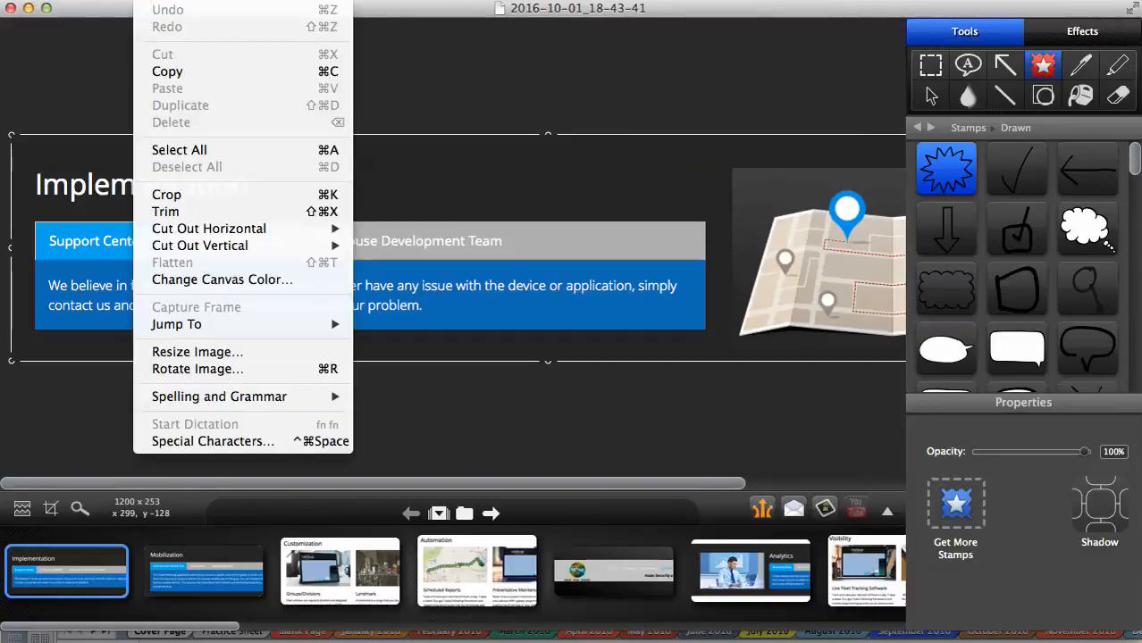
pyautogui.moveTo(67, 0)
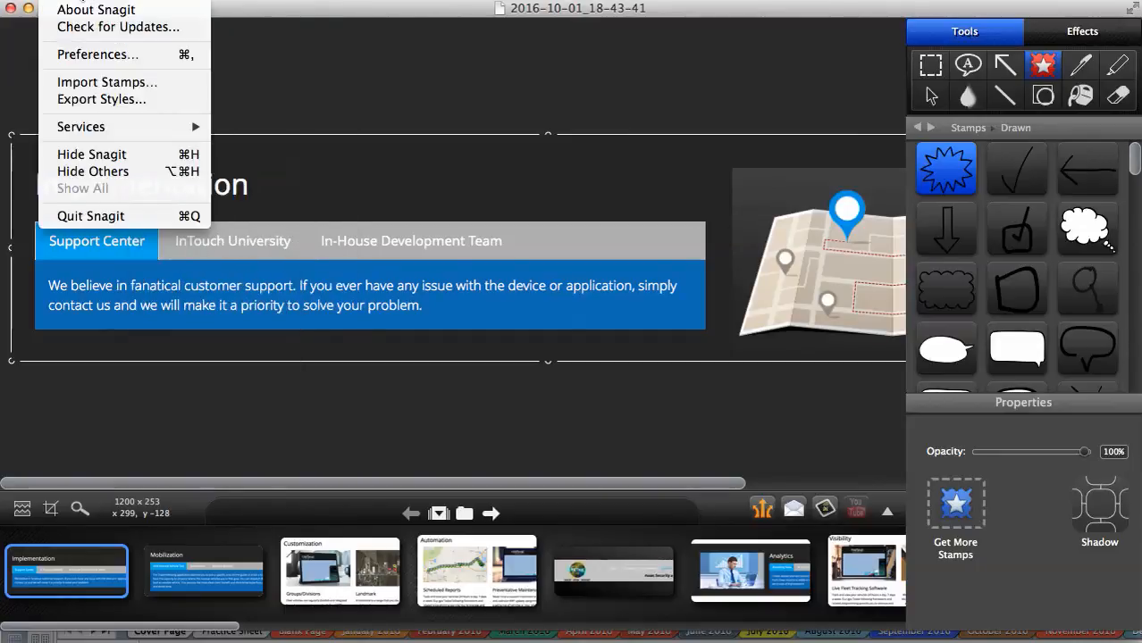
pyautogui.click(125, 216)
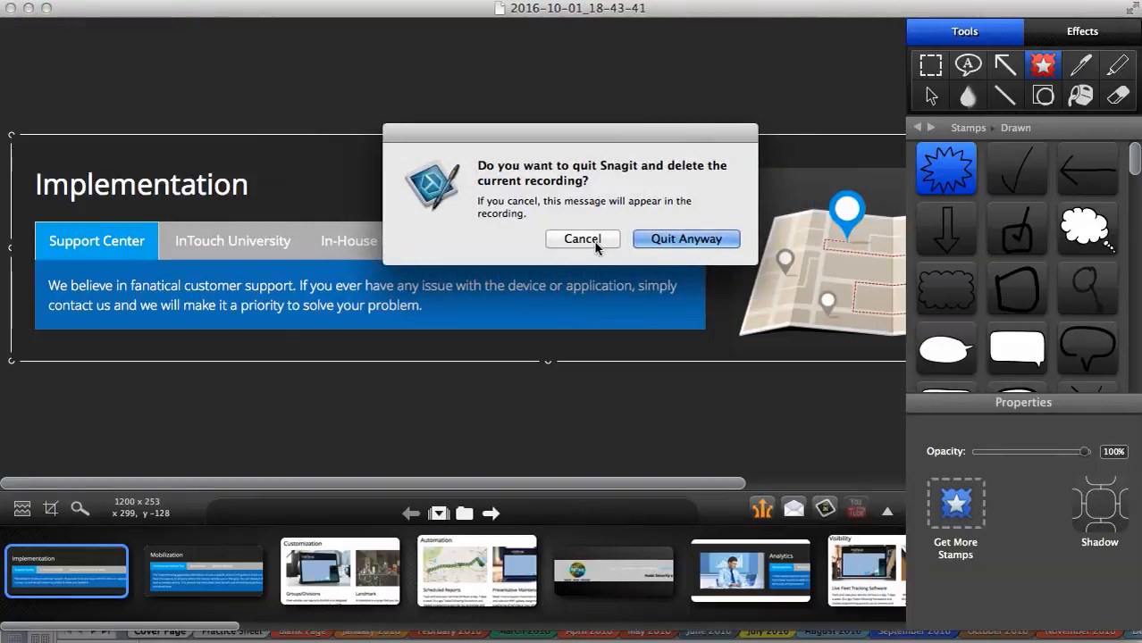
pyautogui.click(596, 247)
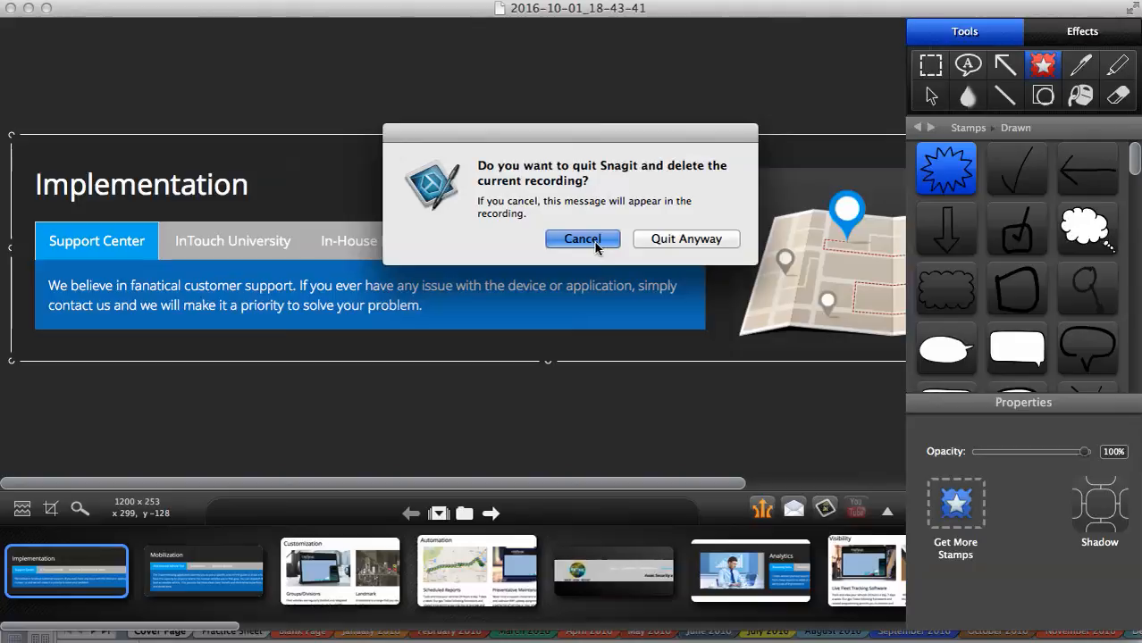
pyautogui.moveTo(595, 242); pyautogui.dragTo(692, 240)
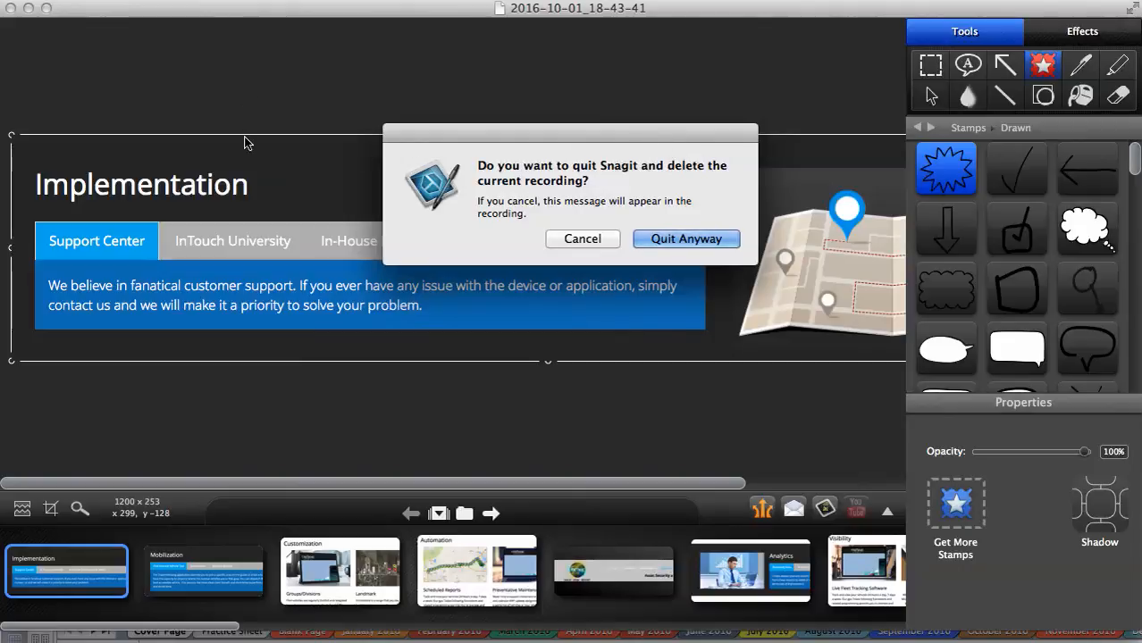
pyautogui.press('Escape')
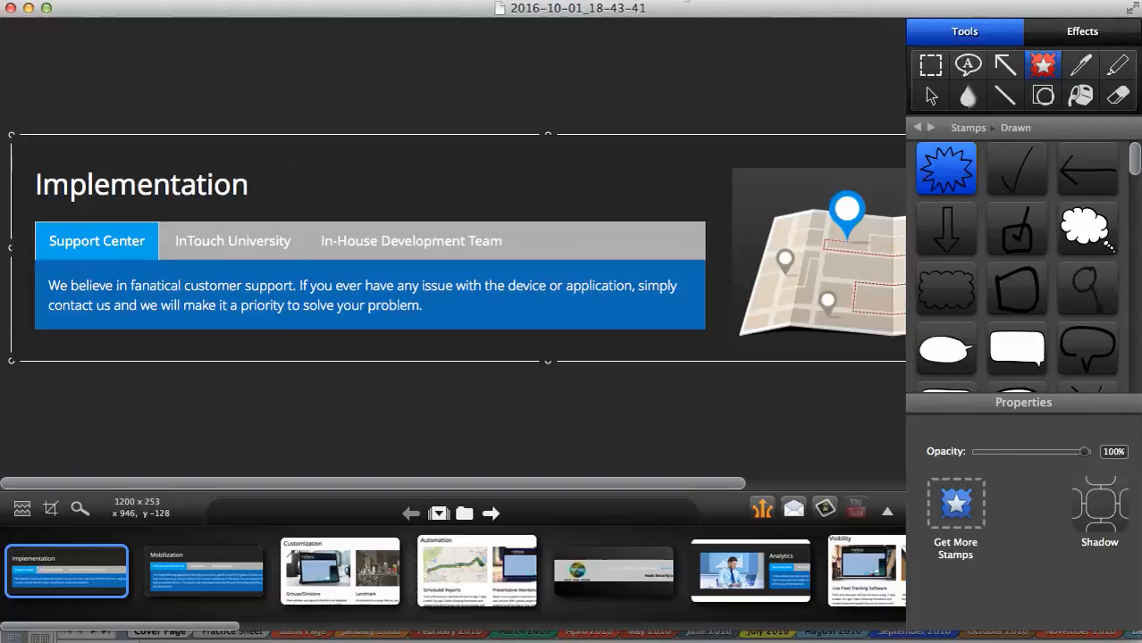
# Stop the current Snagit video recording.
pyautogui.click(692, 2)
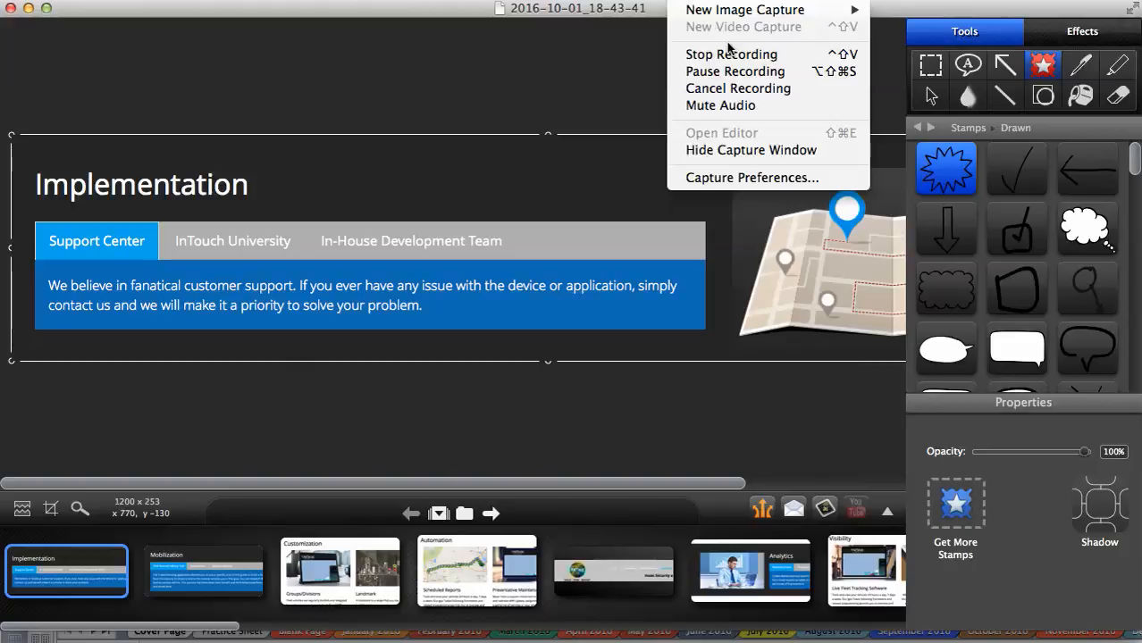